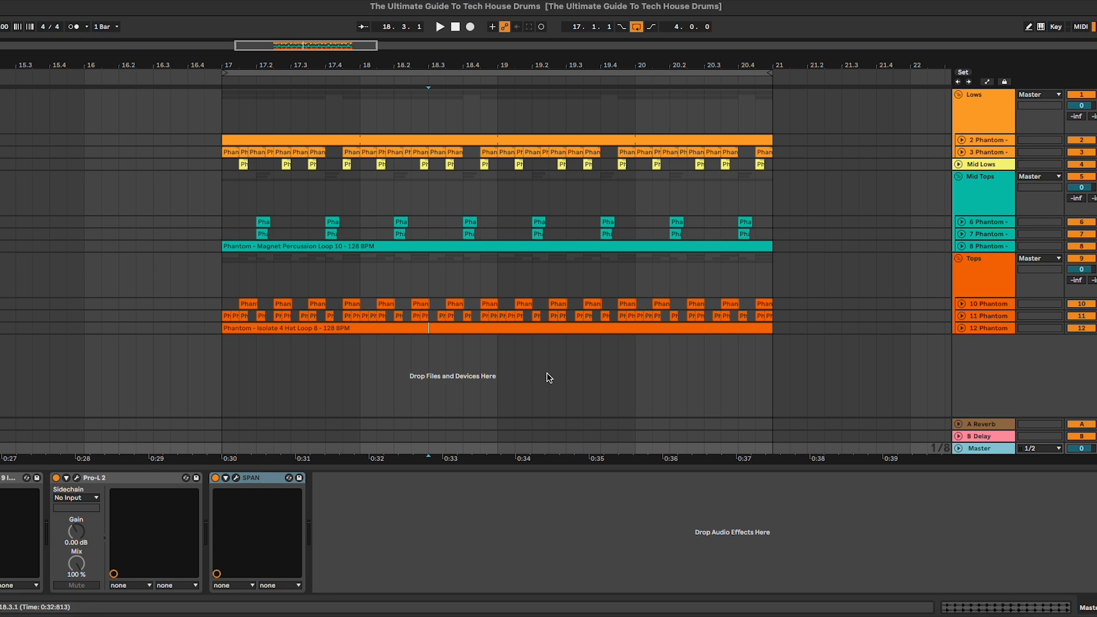
Step: Go through the Lows, Mid Lows, Mid Tops and Tops layers of the drum arrangement in turn
click(965, 131)
click(974, 165)
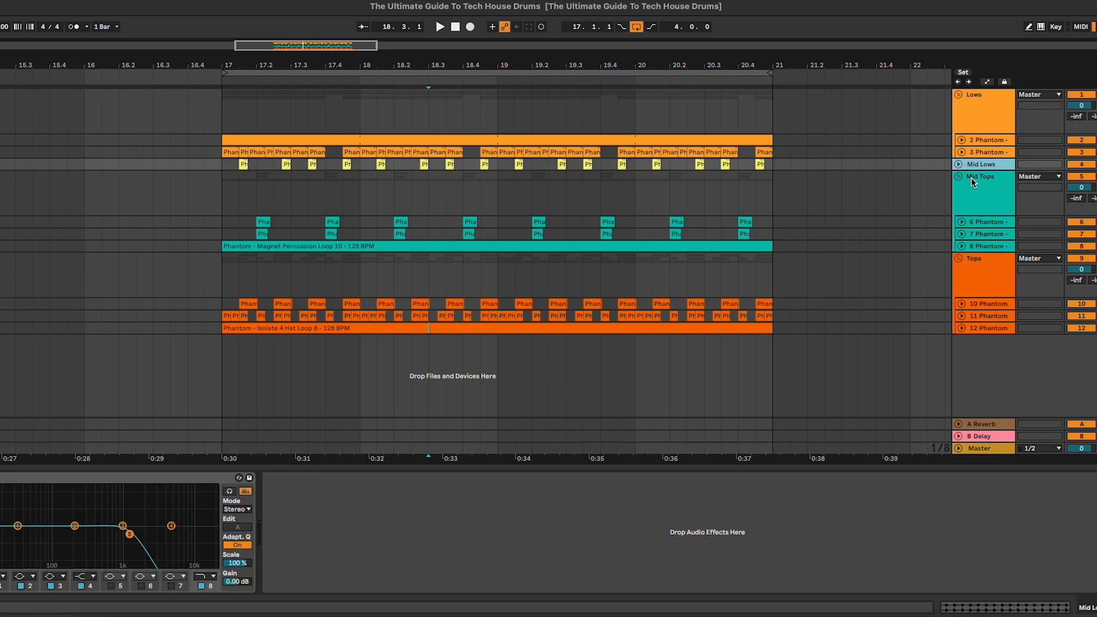
click(974, 181)
click(982, 280)
Step: Open the Ozone 9 Imager on the Master track and place its window over the arrangement
click(987, 449)
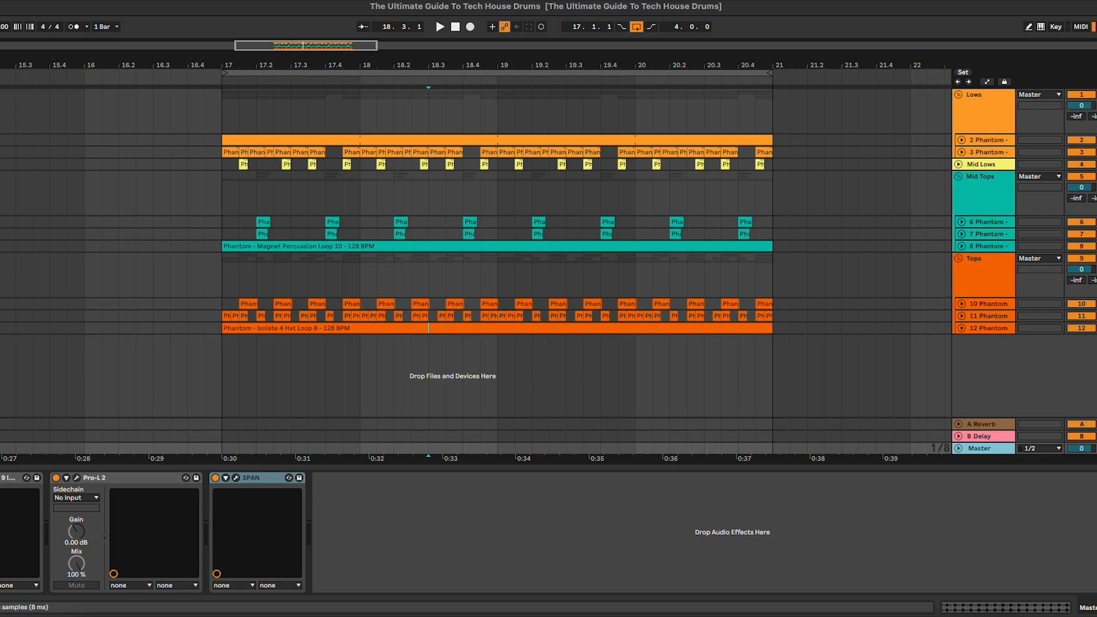
click(0, 478)
drag(684, 110, 629, 144)
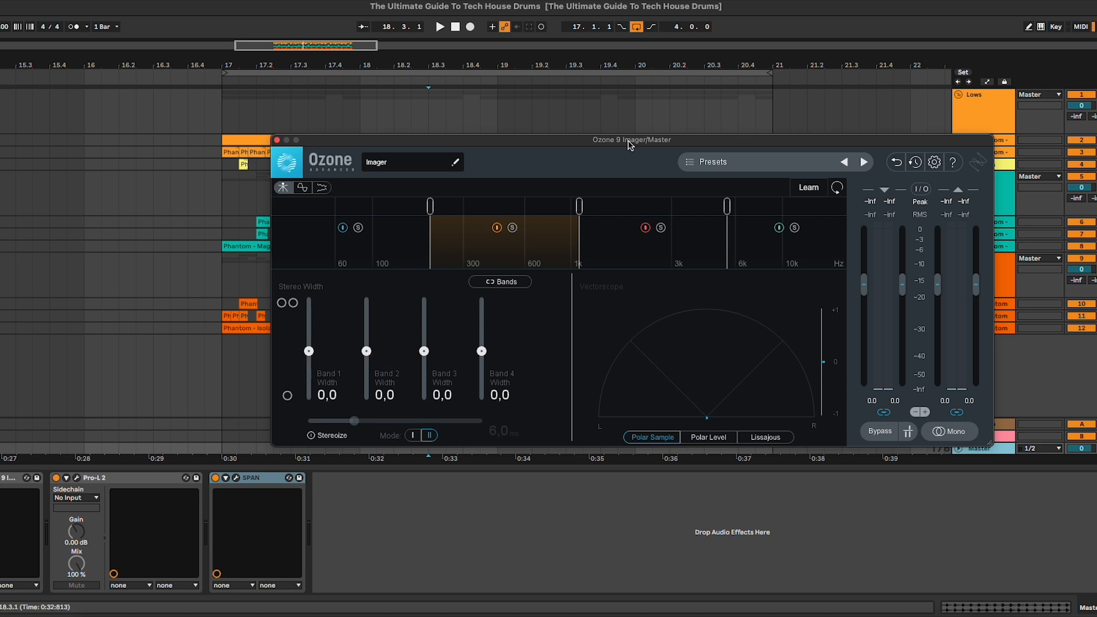
drag(628, 144, 596, 148)
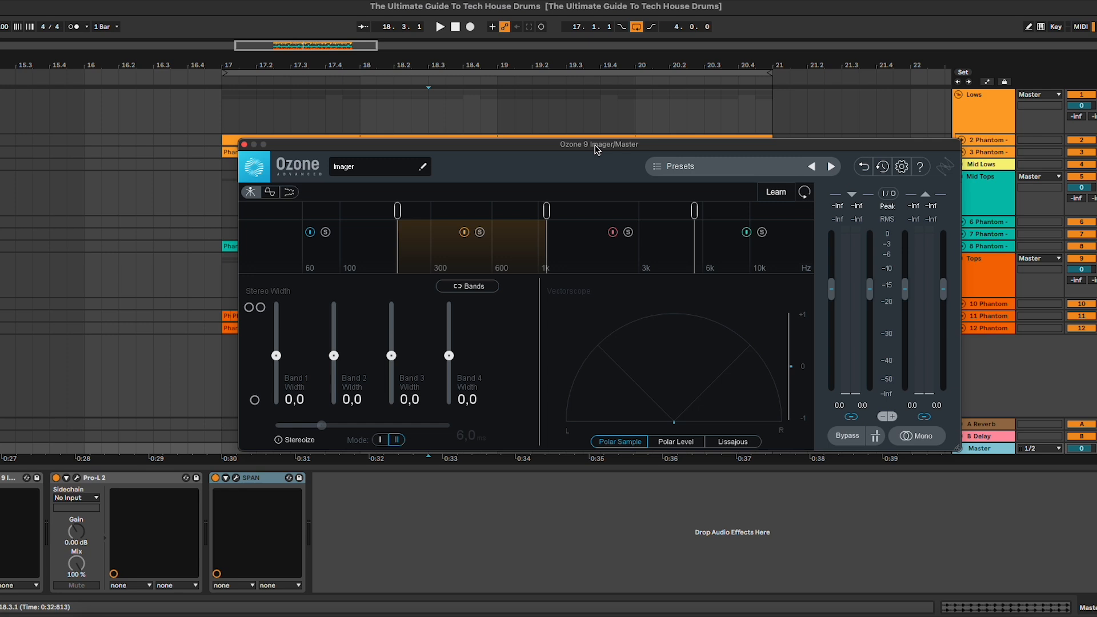
drag(595, 150, 588, 175)
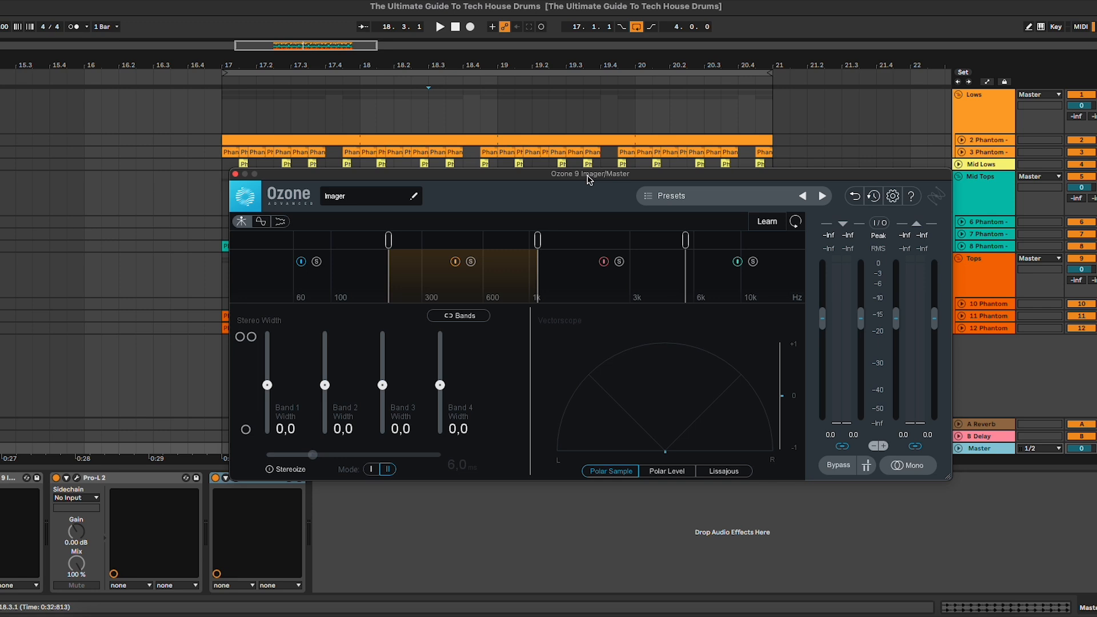
drag(589, 180, 577, 167)
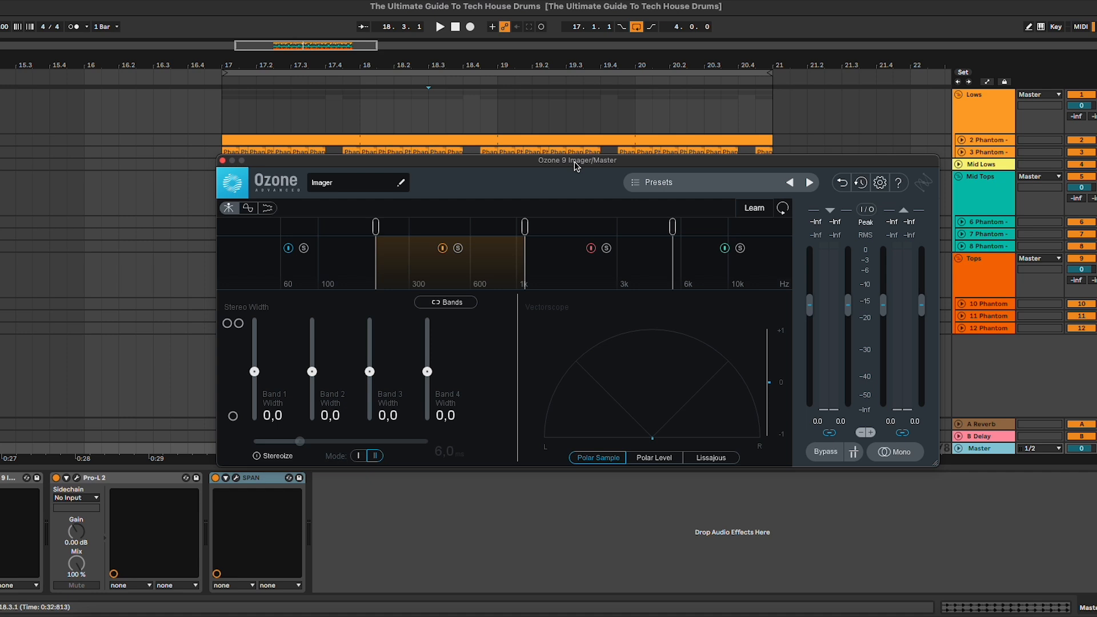
drag(576, 165, 777, 180)
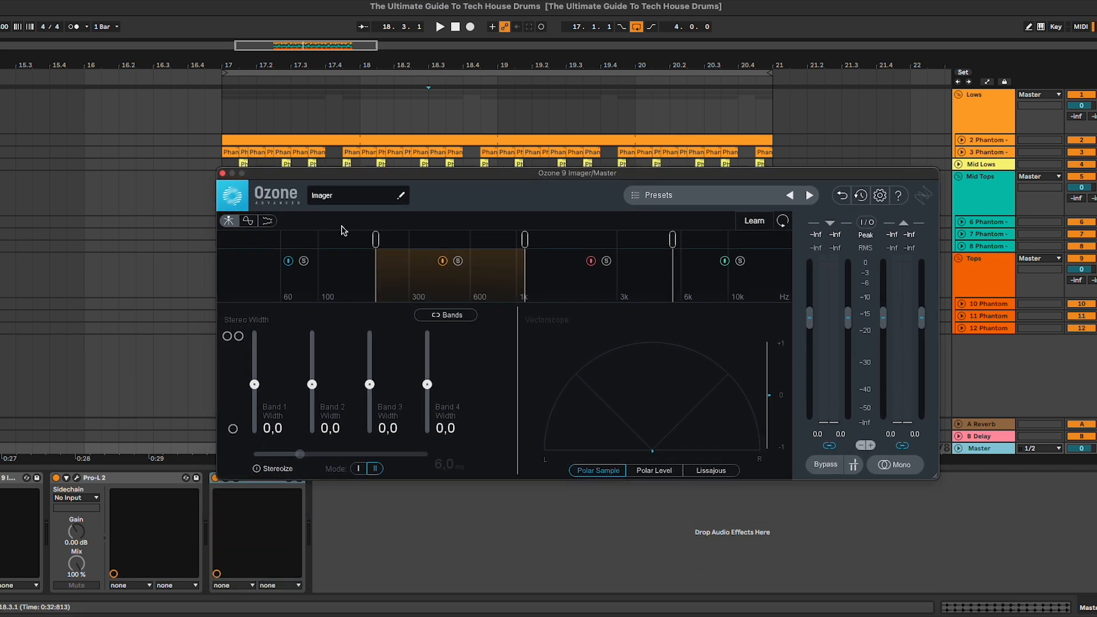
Step: Play the loop and solo the Imager's first and second frequency bands in turn, comparing them with the Lows and Mid Lows layers
click(304, 261)
key(space)
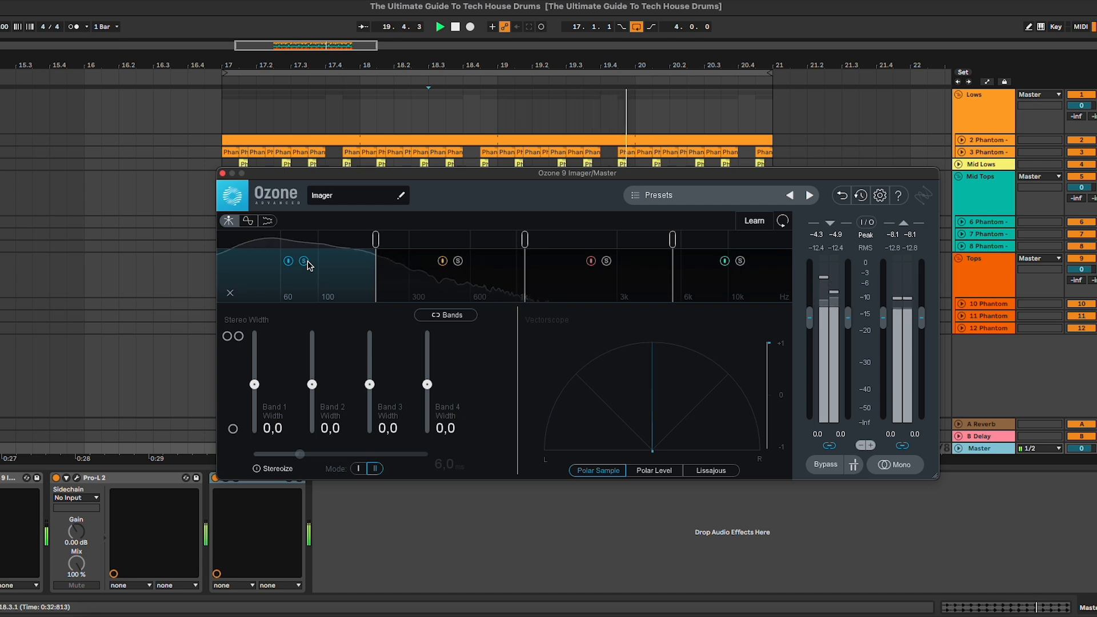
click(304, 261)
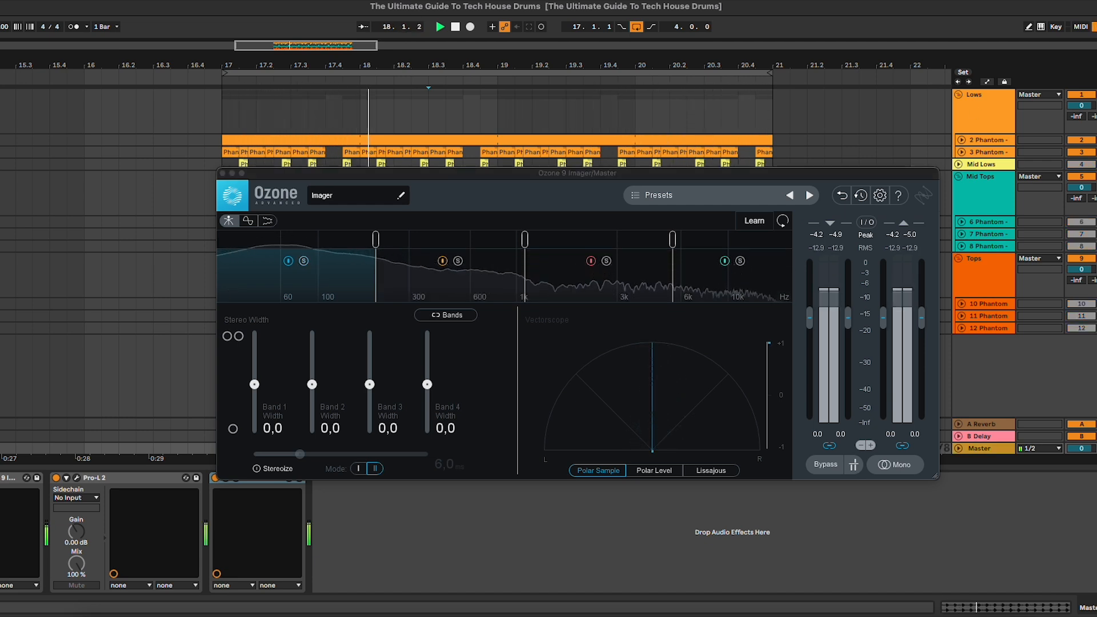
click(457, 261)
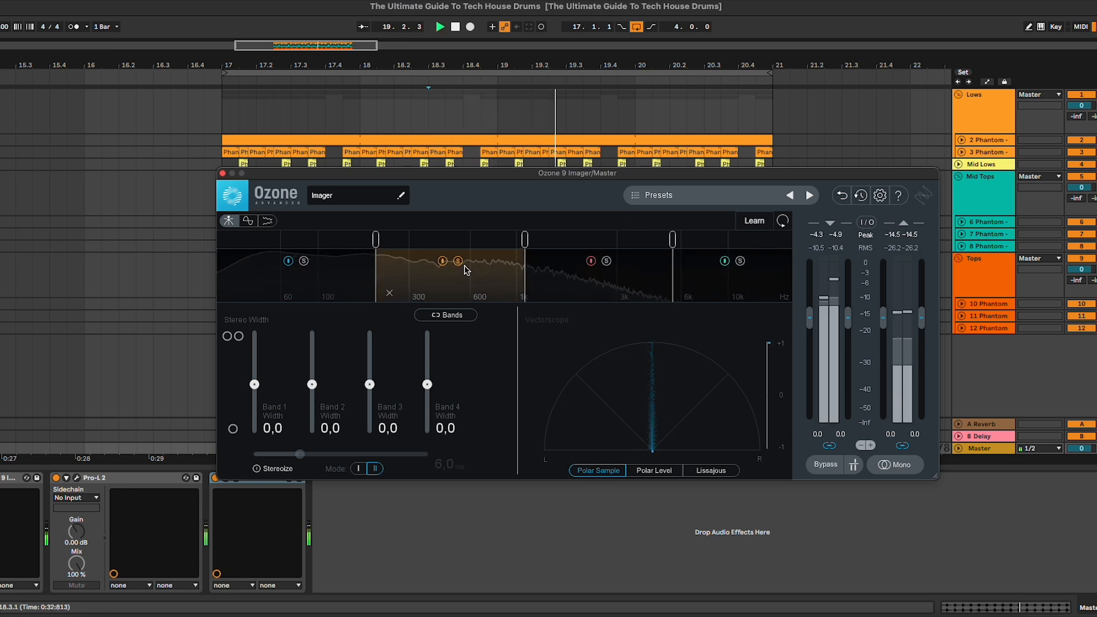
click(458, 261)
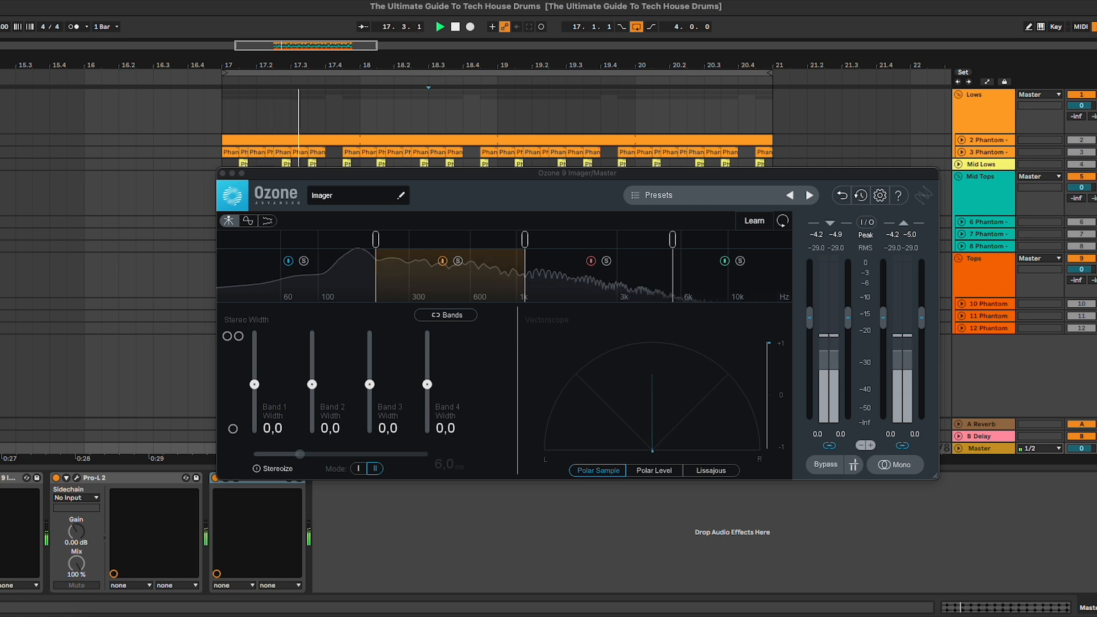
Step: Solo the Imager's third and fourth frequency bands in turn, comparing them with the Mid Tops and Tops groups
click(606, 262)
key(space)
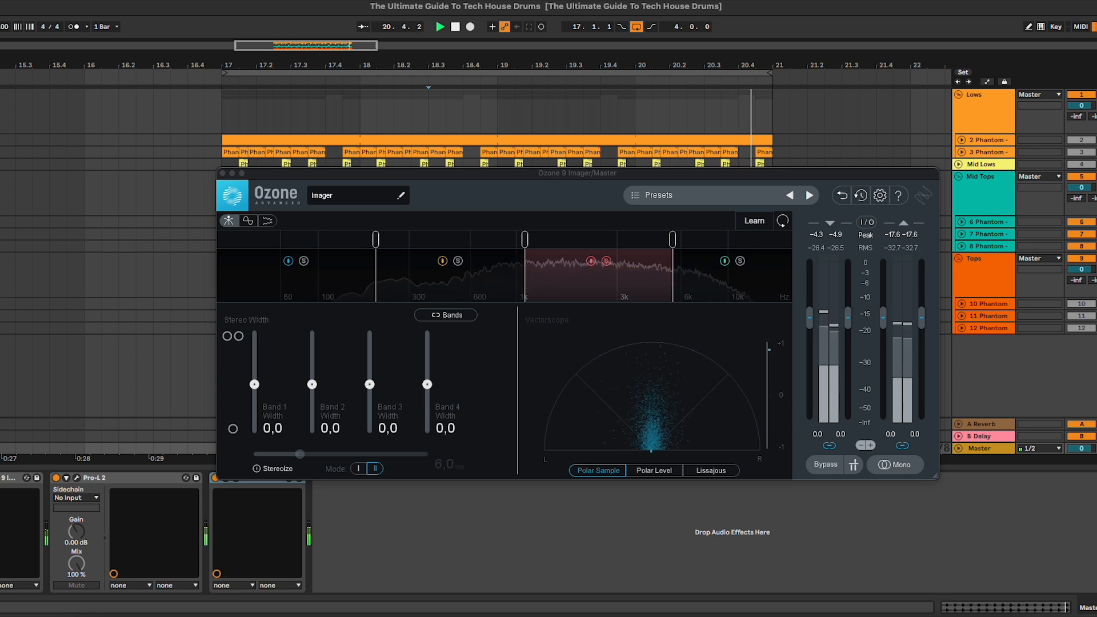
click(607, 262)
click(740, 261)
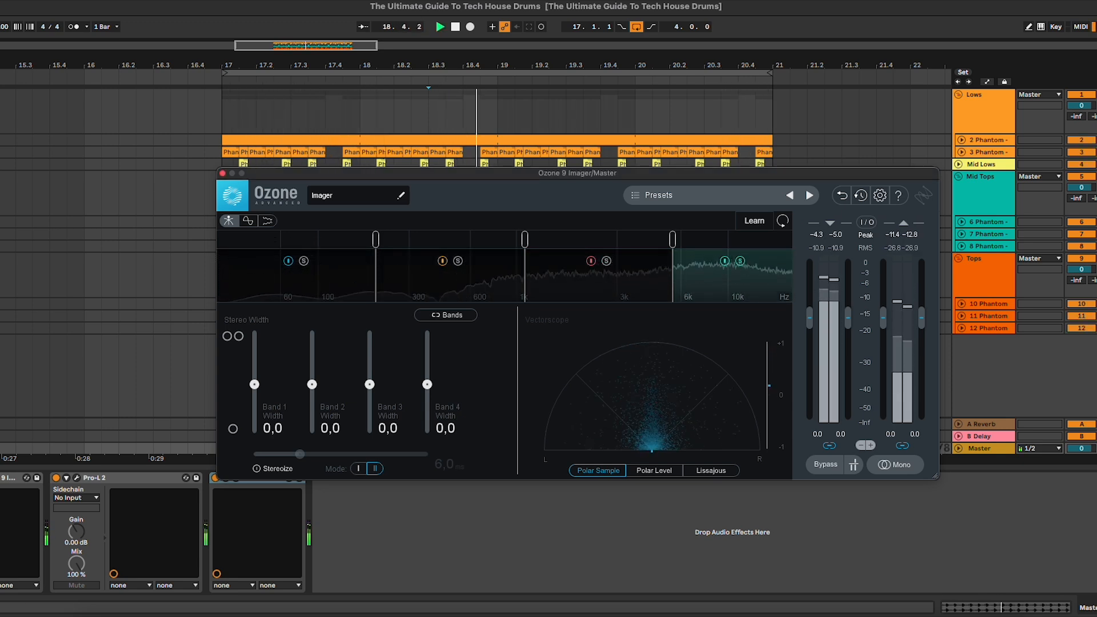
click(740, 261)
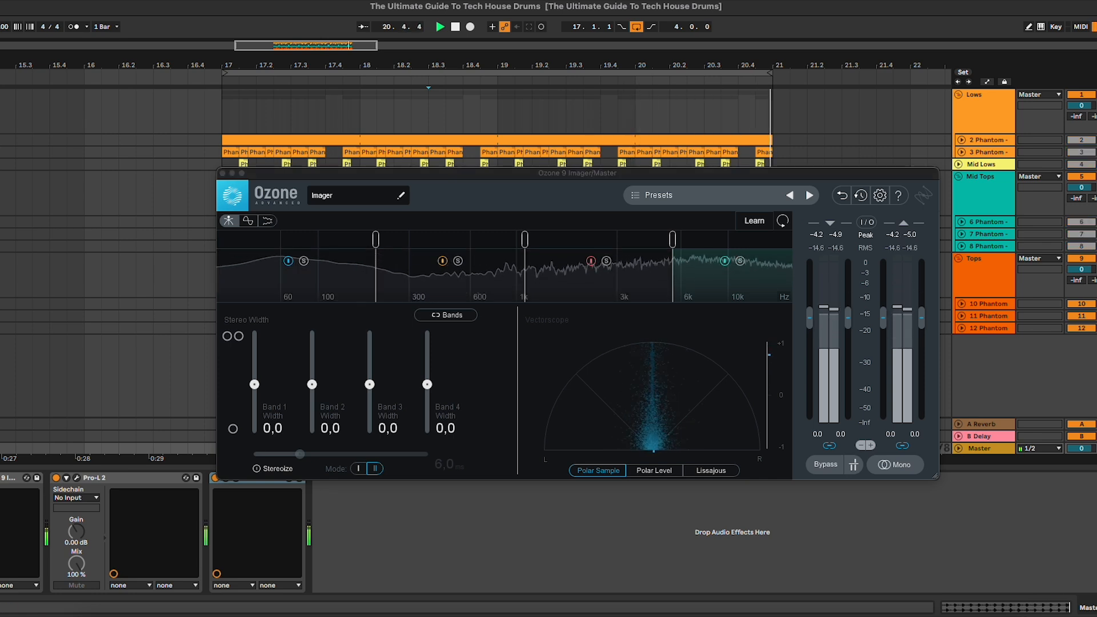
click(1096, 258)
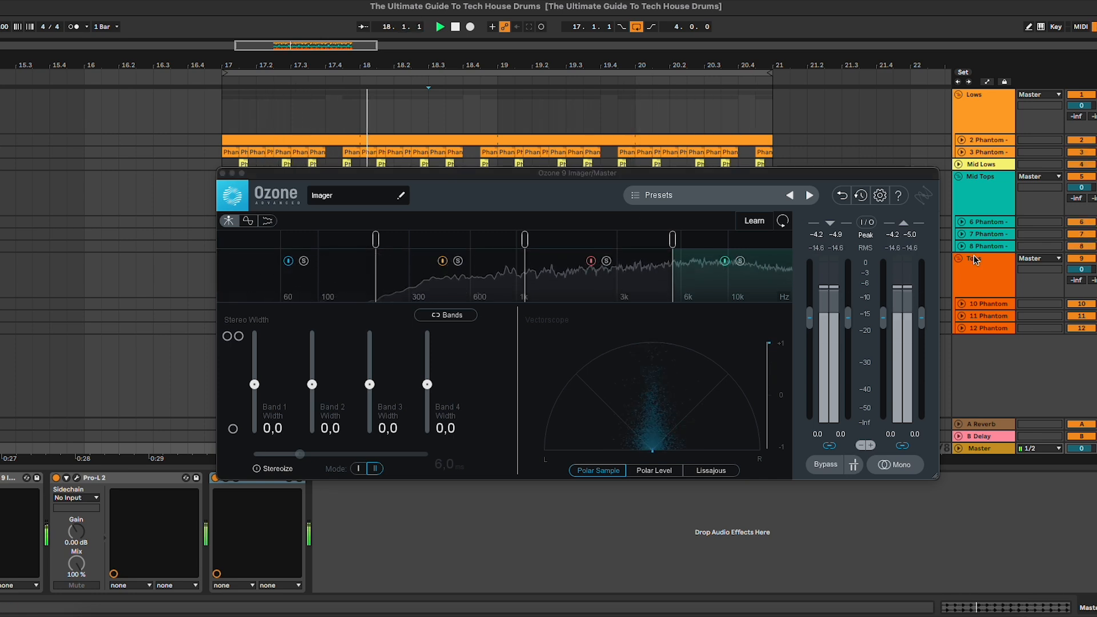
Step: Stop playback and close the Imager window to return to the drum arrangement
key(space)
click(223, 173)
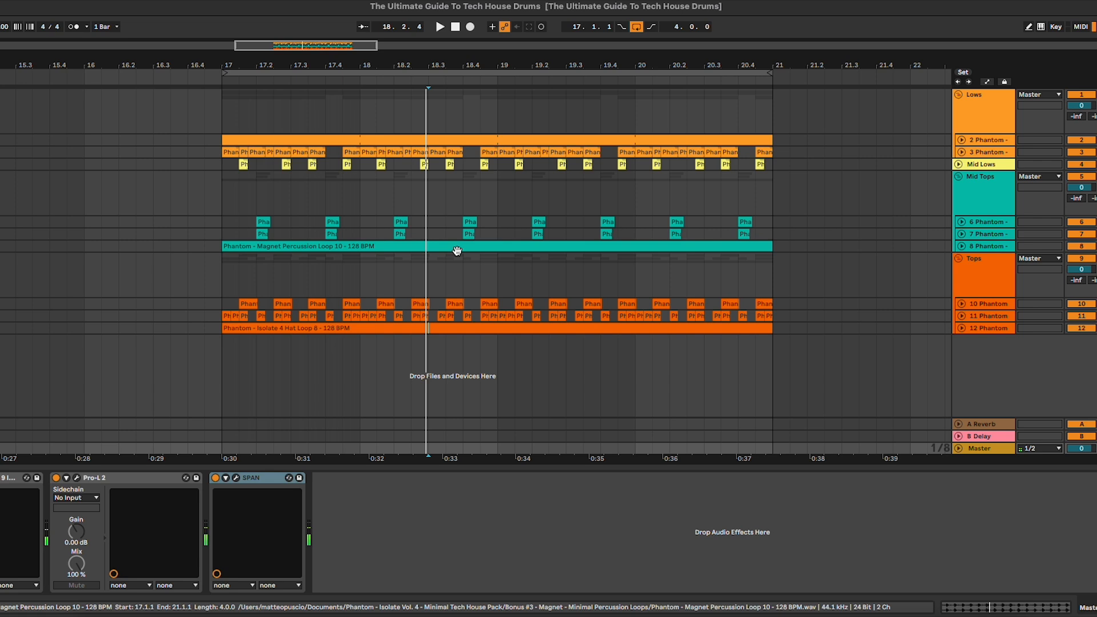
click(494, 267)
scroll(486, 217, left, 3)
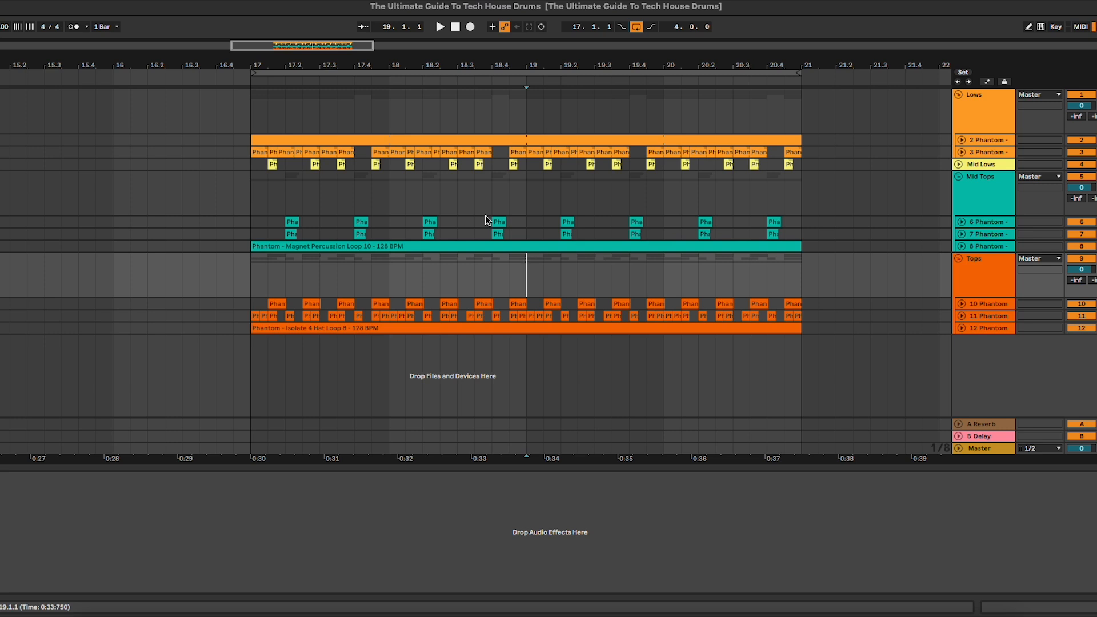
Step: Solo the Lows group and unfold its kick and percussion tracks
click(975, 121)
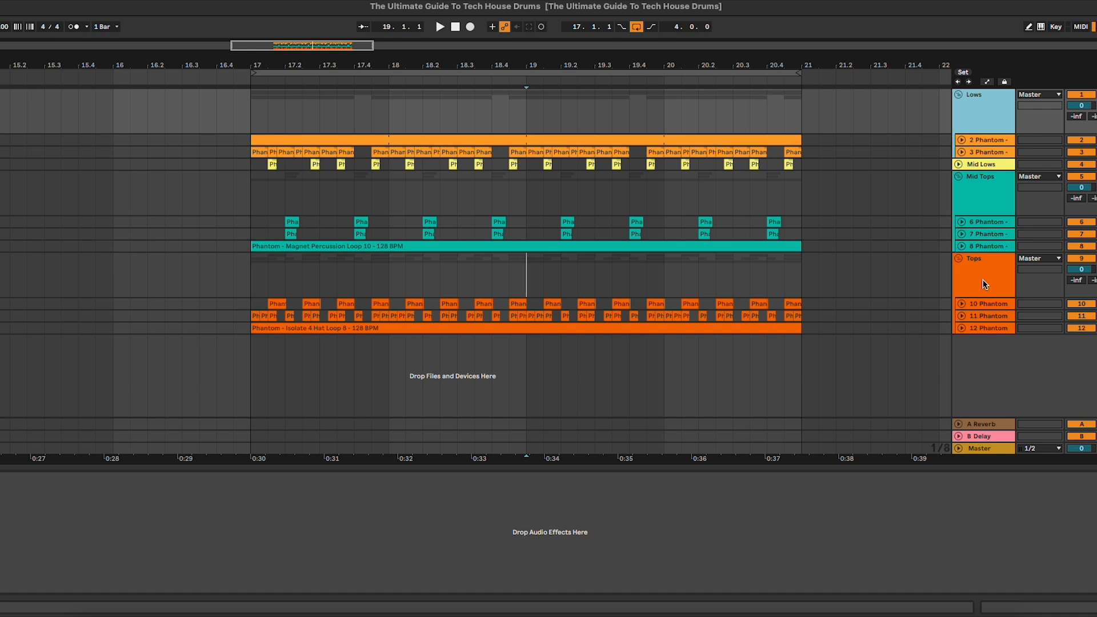
click(985, 285)
click(986, 118)
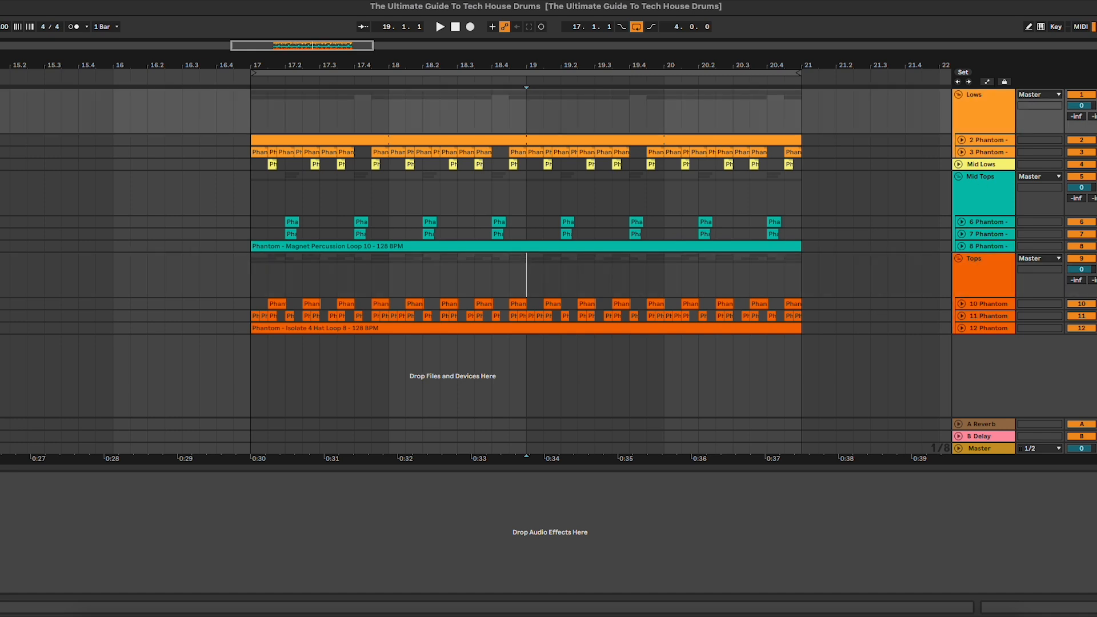
drag(308, 45, 319, 89)
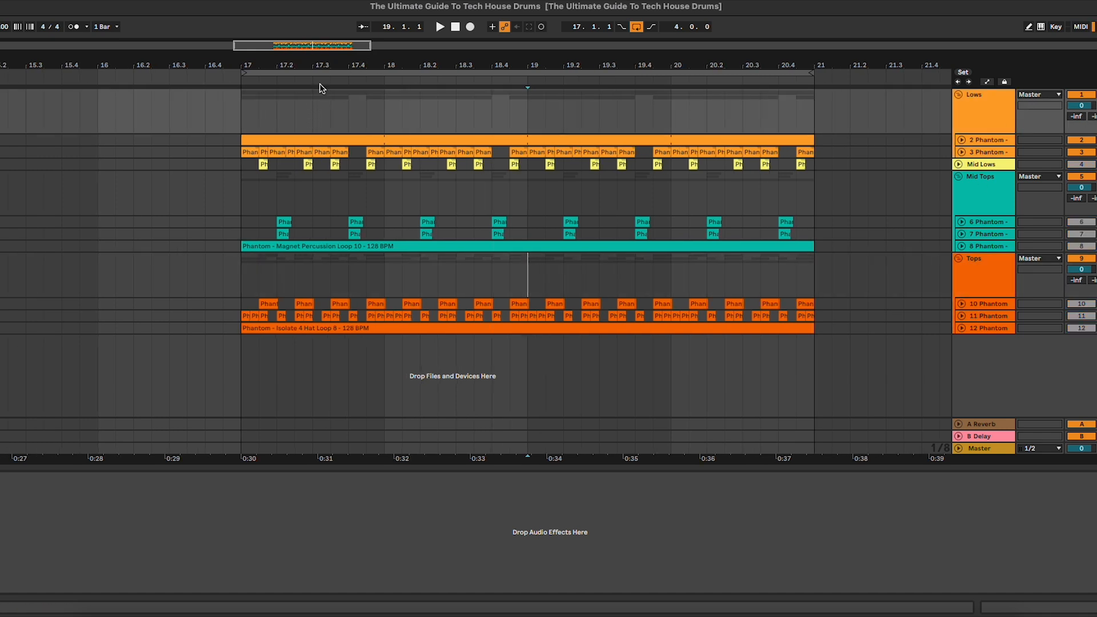
click(961, 152)
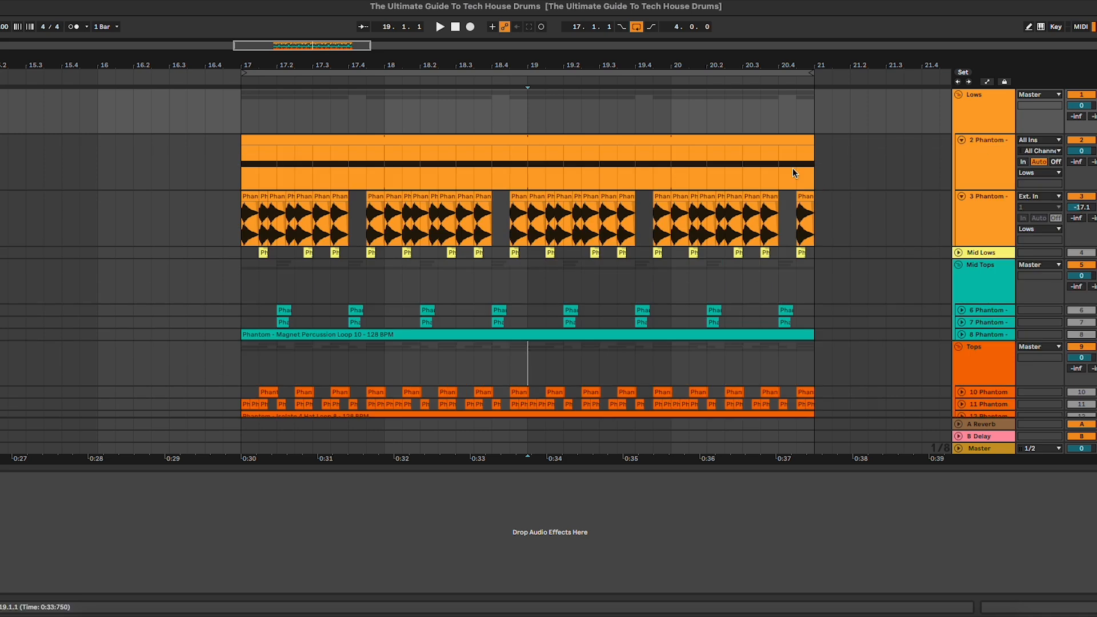
Step: Play the soloed Lows from bar 17 and set the percussion track's volume to -16.5 dB
click(243, 165)
key(space)
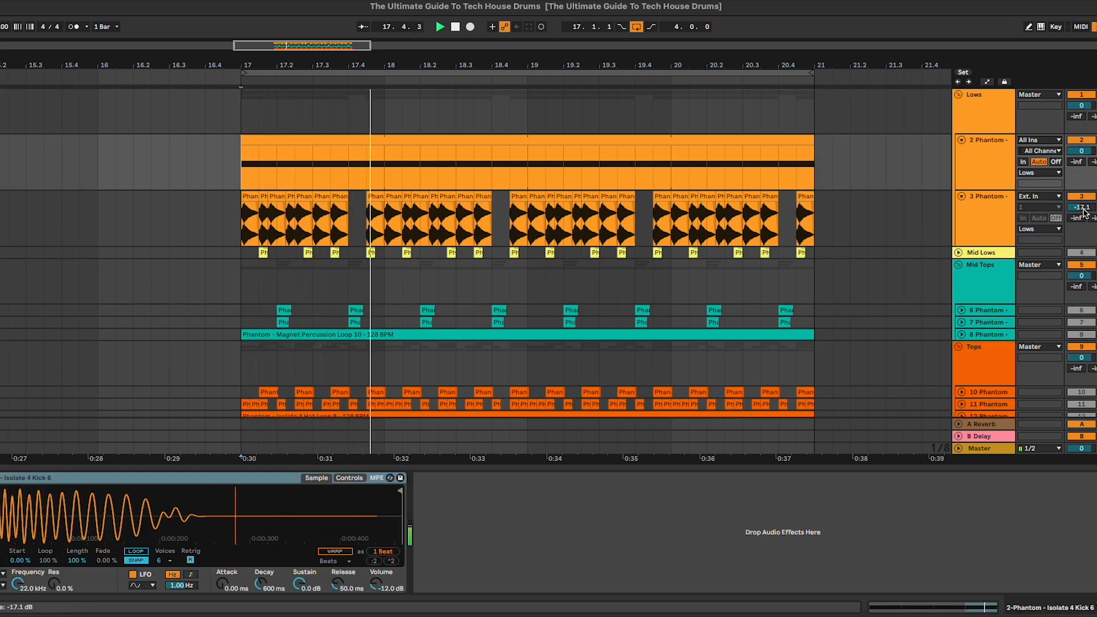
mouse_move(1082, 207)
mouse_down()
mouse_move(1082, 183)
mouse_move(1082, 239)
mouse_move(1082, 207)
mouse_up()
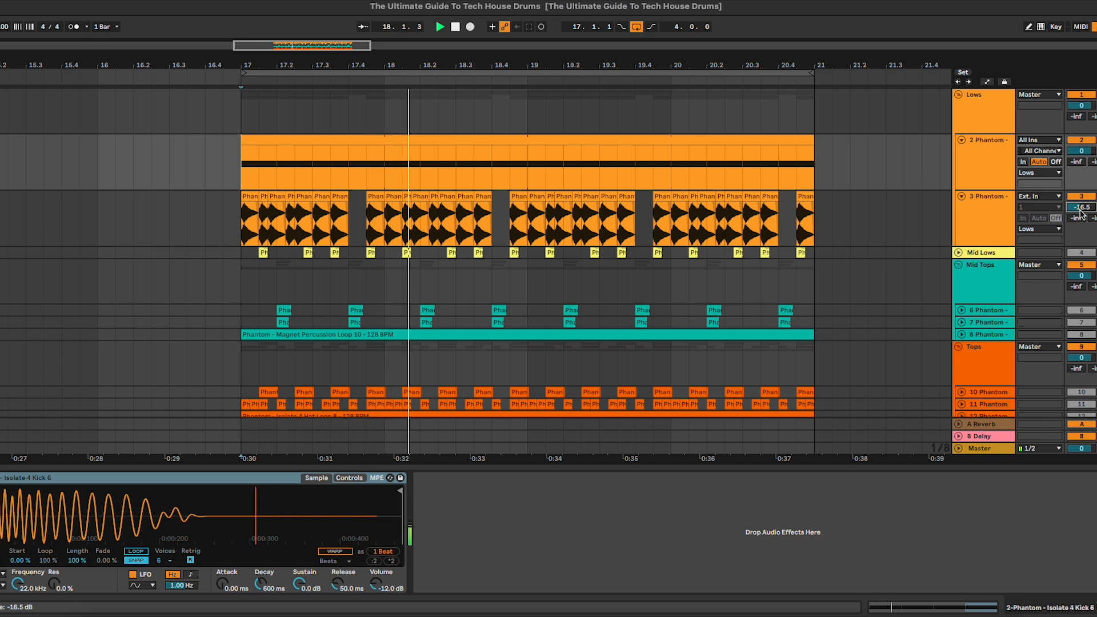
key(space)
Step: Open the LFOTool on the Lows percussion track and play the loop to examine its volume curve against the waveform
click(987, 232)
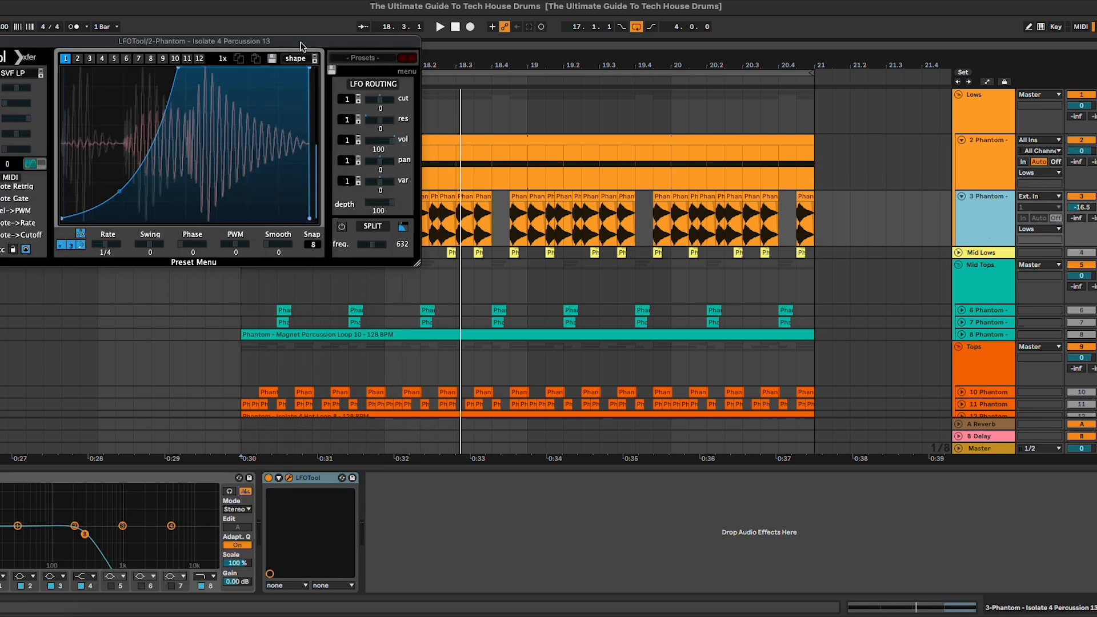
drag(303, 45, 744, 235)
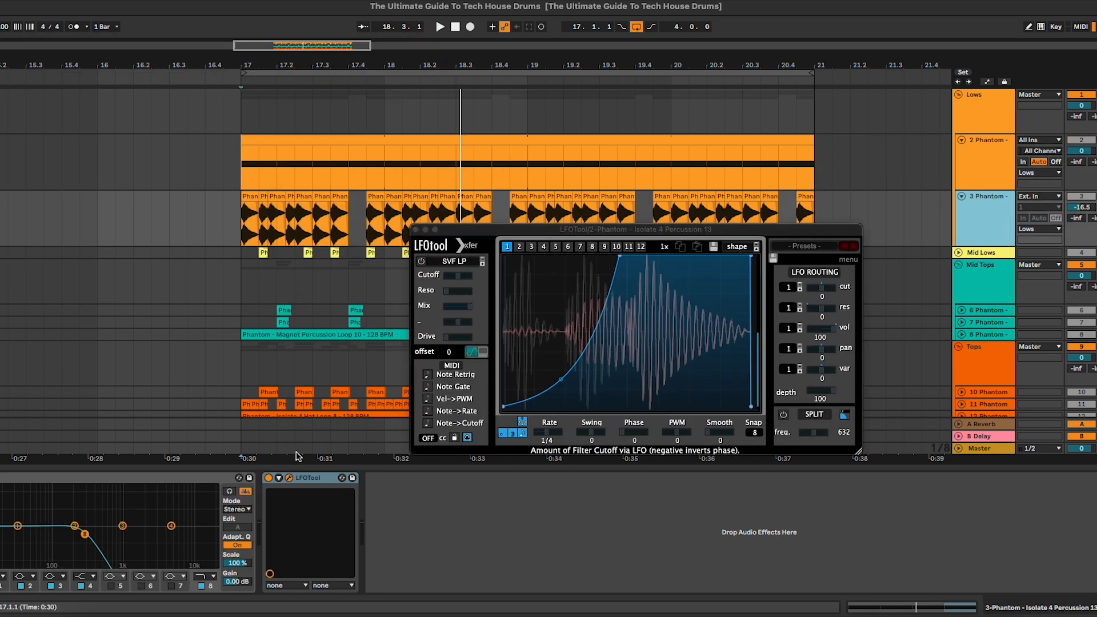
drag(627, 235, 635, 256)
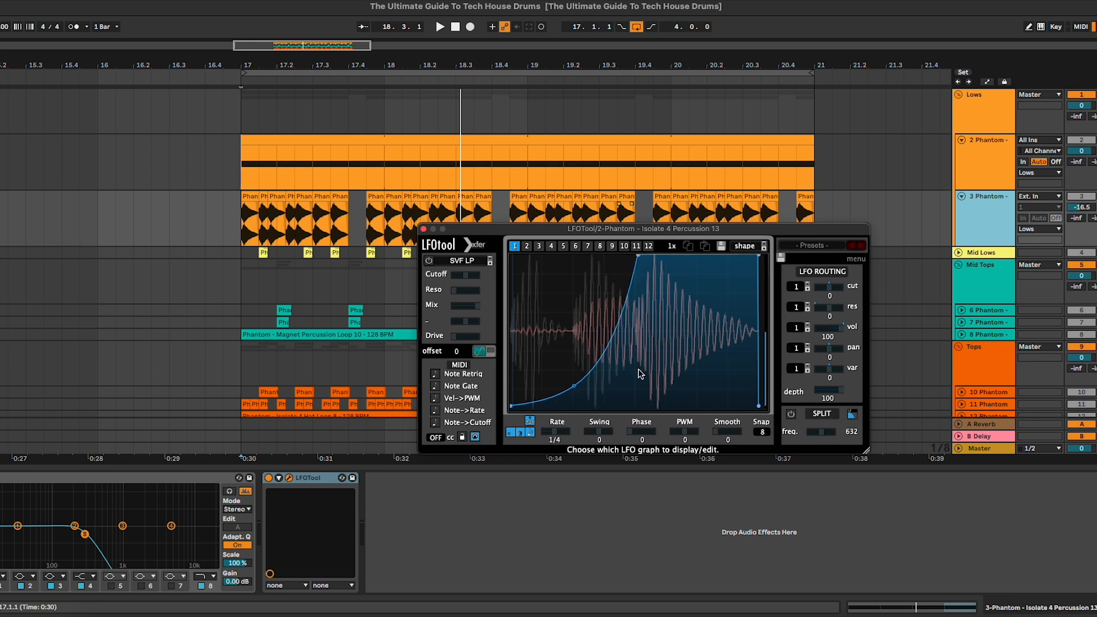
key(space)
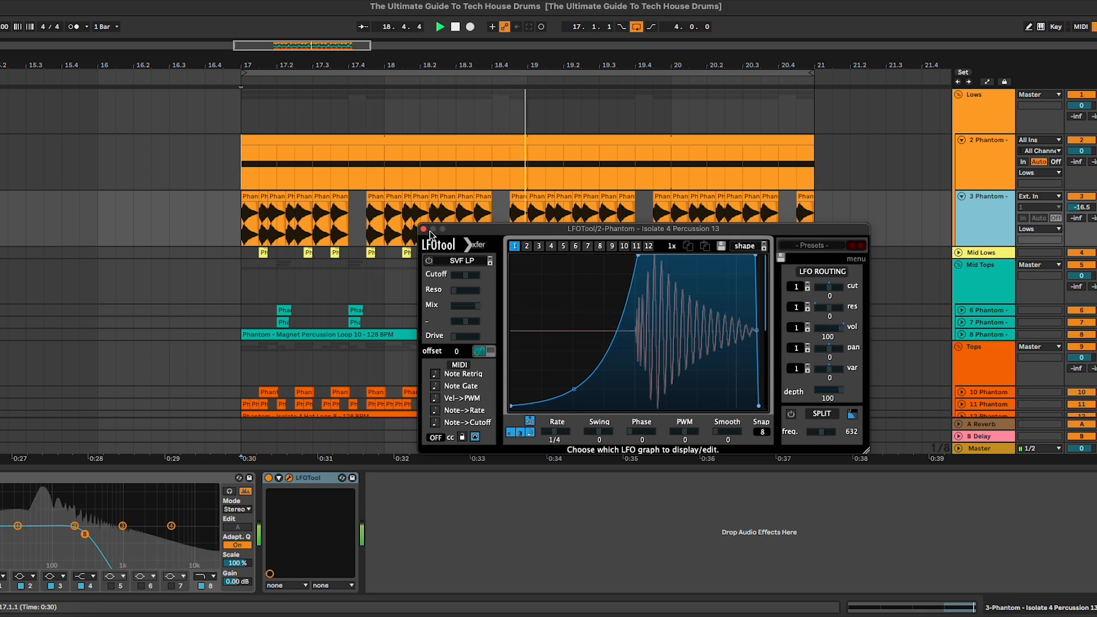
click(424, 229)
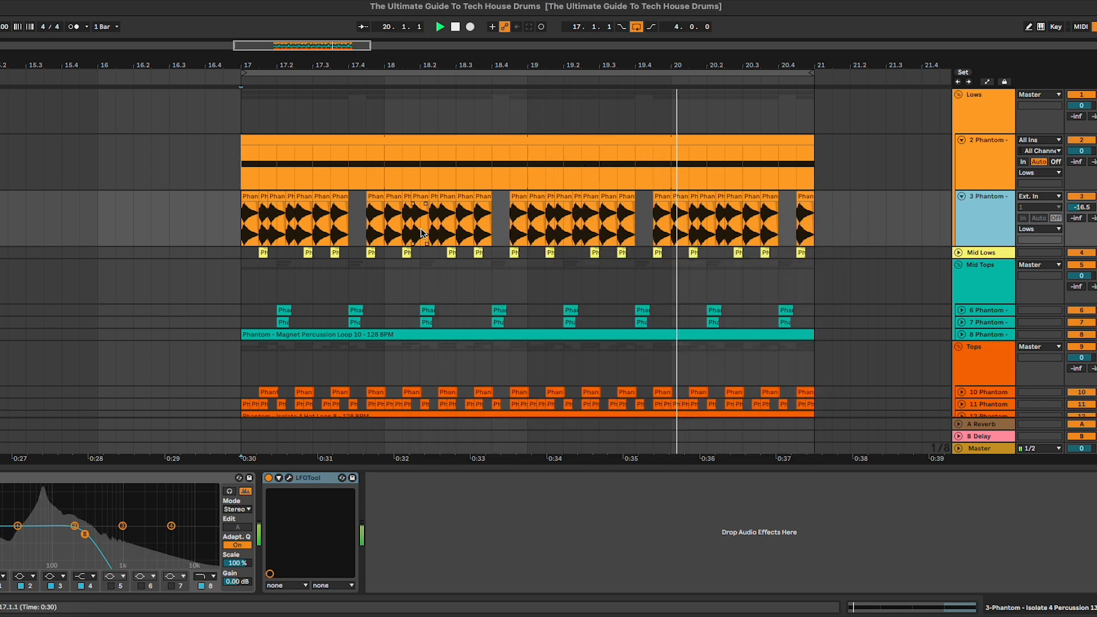
Step: Fold the two Lows tracks and audition the Mid Lows track on solo, checking its volume
click(962, 195)
click(962, 139)
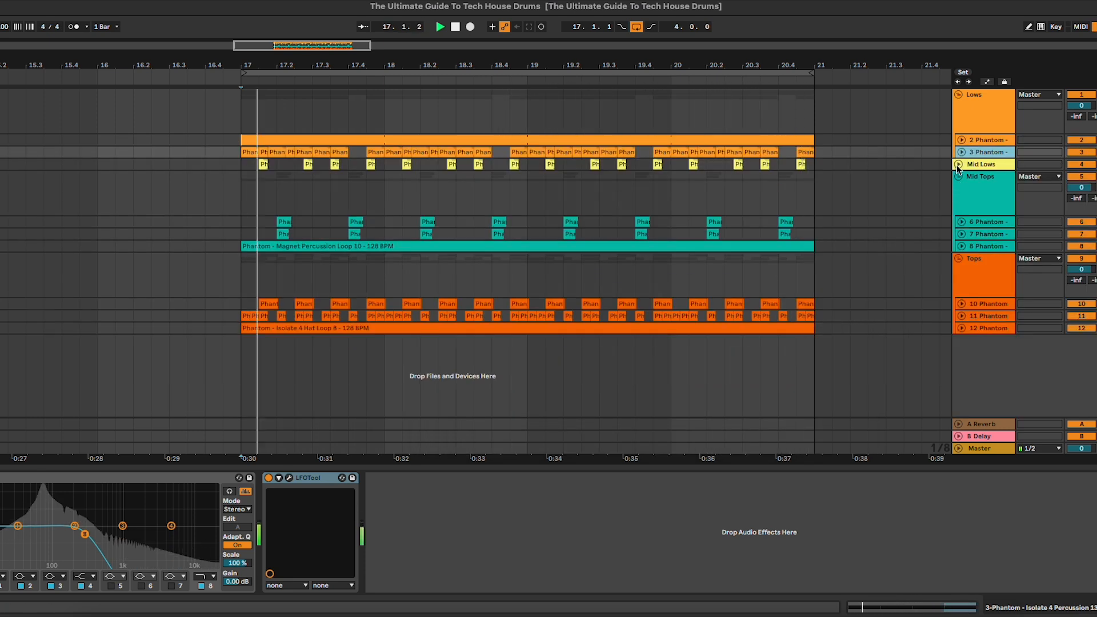
click(958, 165)
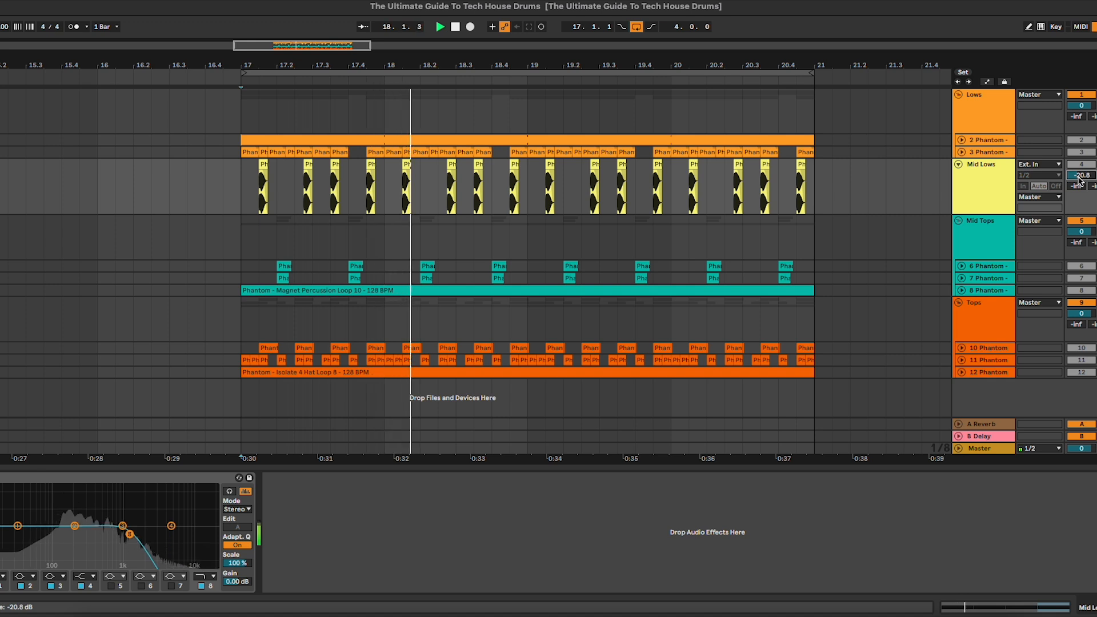
key(space)
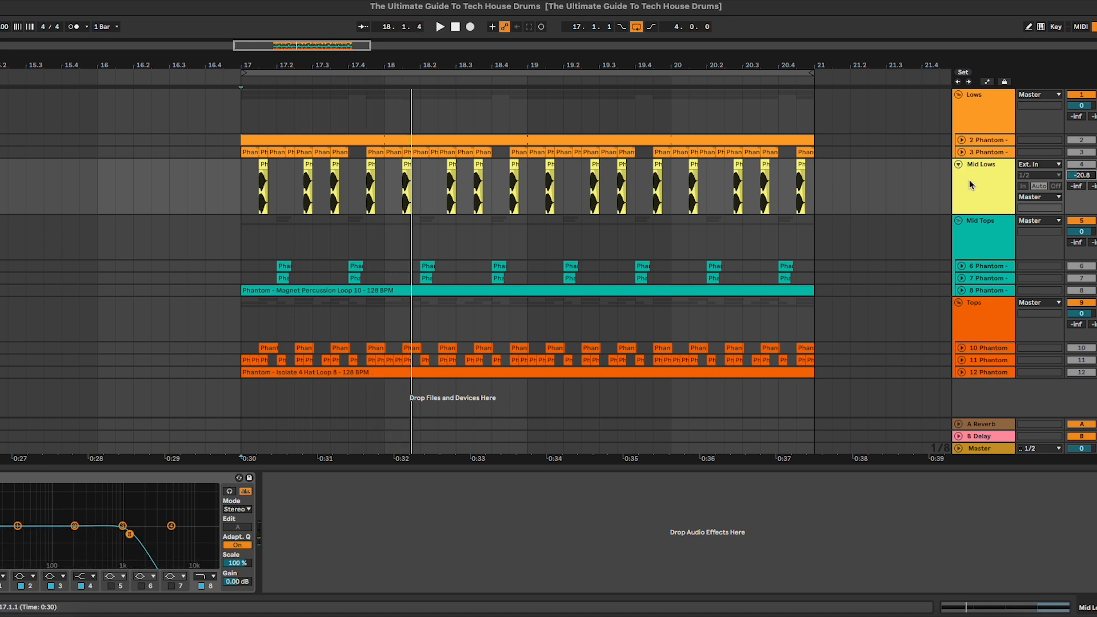
click(961, 166)
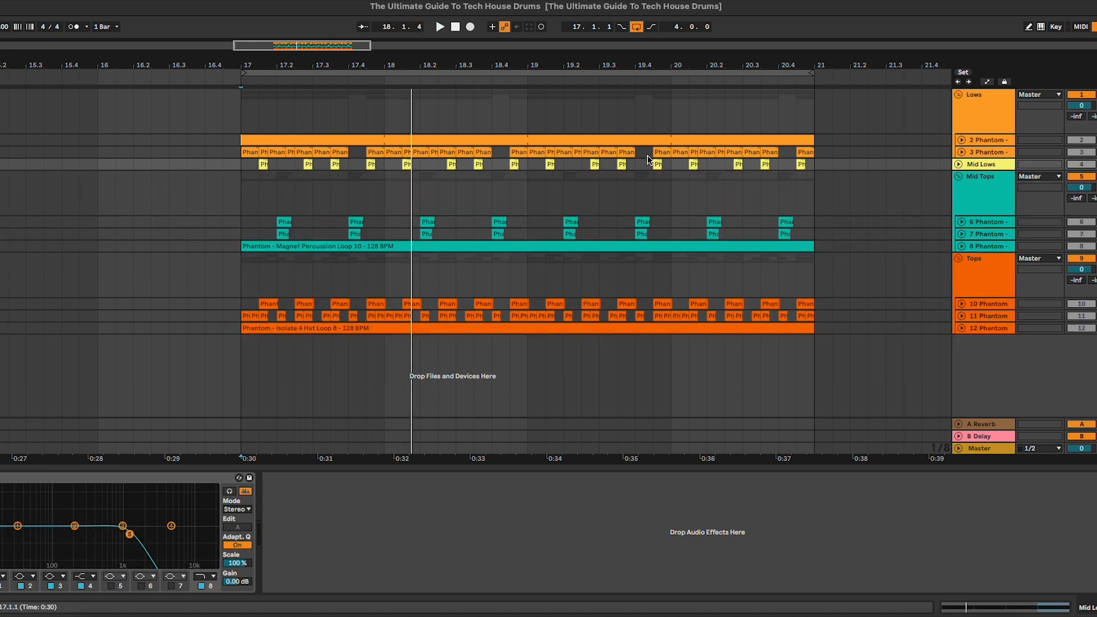
Step: Audition the Mid Tops group, unfold its first clap track (track 6) on solo and set that track's volume to -14.3 dB
click(969, 199)
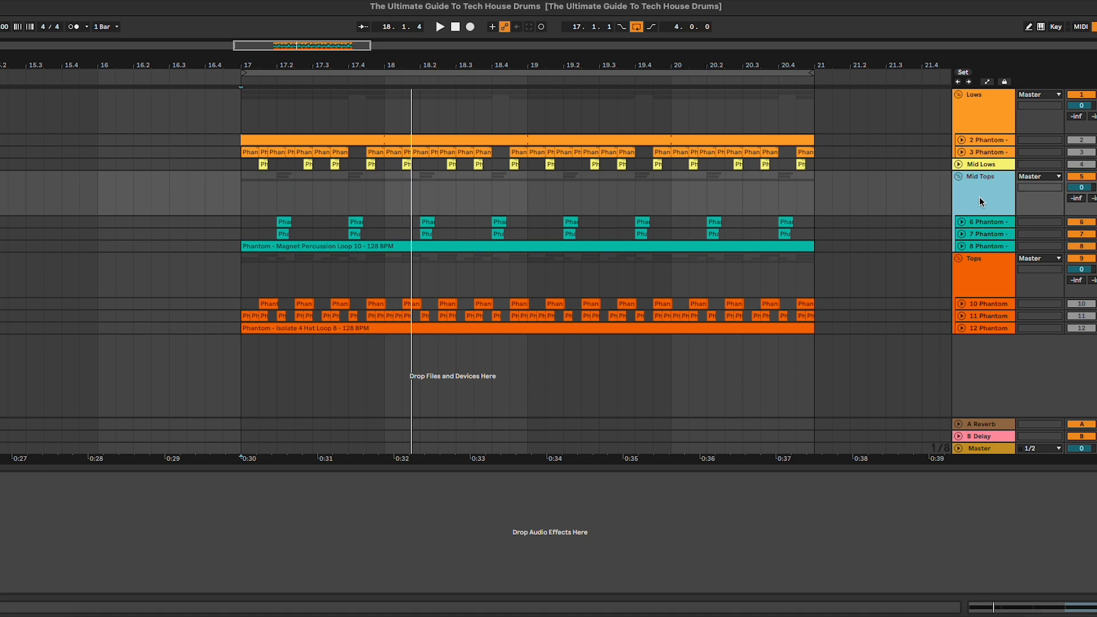
key(space)
click(972, 225)
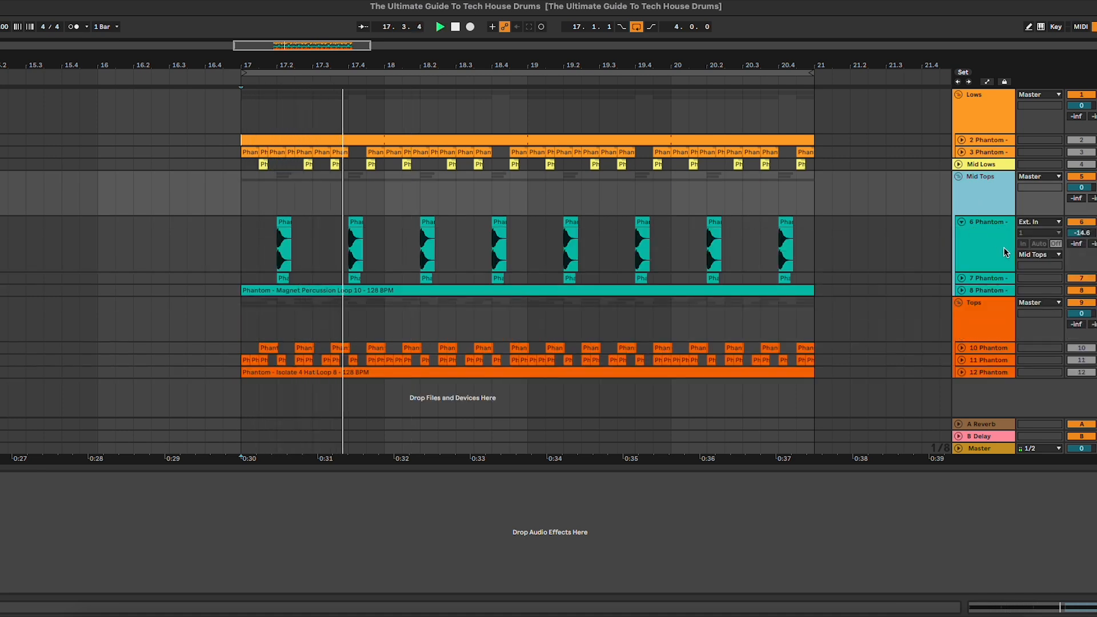
click(1003, 248)
click(1086, 235)
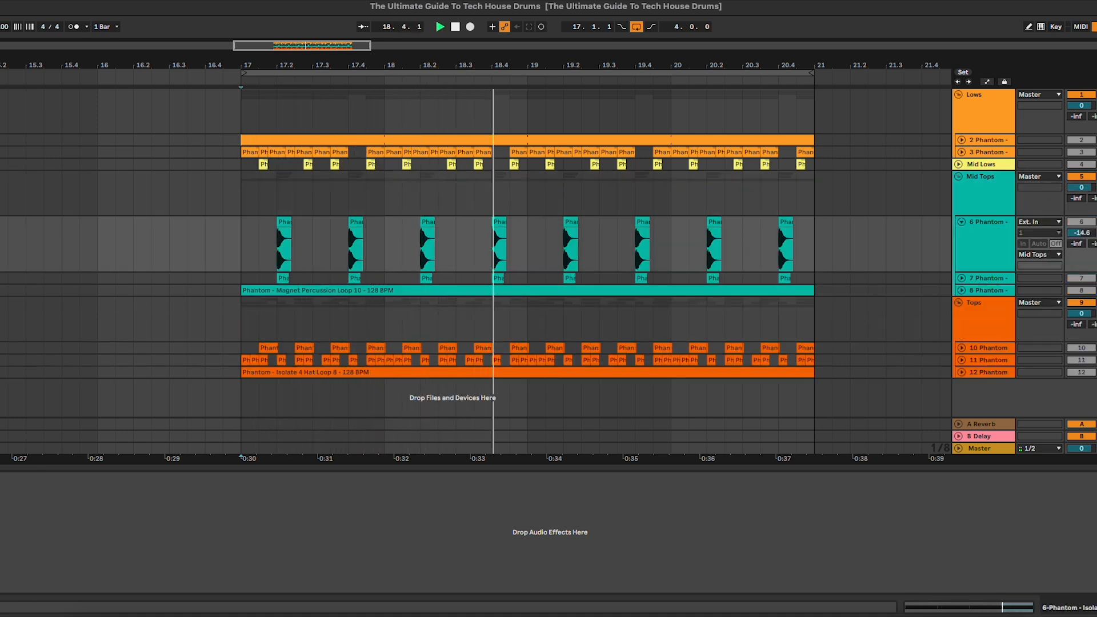
drag(1086, 236, 1086, 235)
key(space)
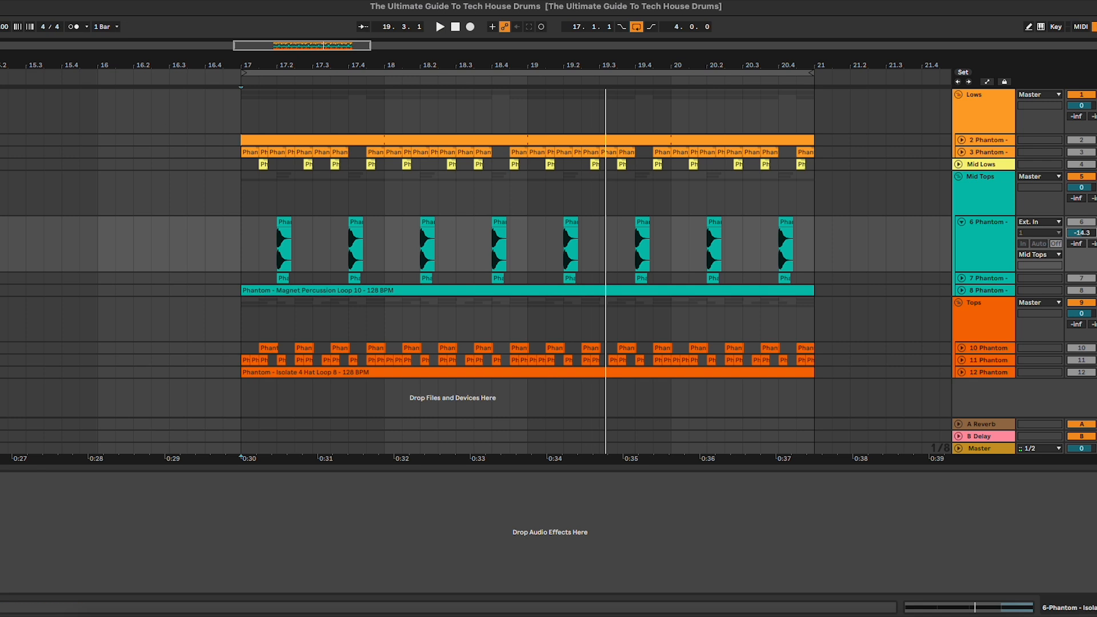
Step: Add an EQ Eight to clap track 6 and roll off its low end with a low-cut filter on band 2 during playback
key(super+alt+b)
click(7, 180)
double_click(124, 145)
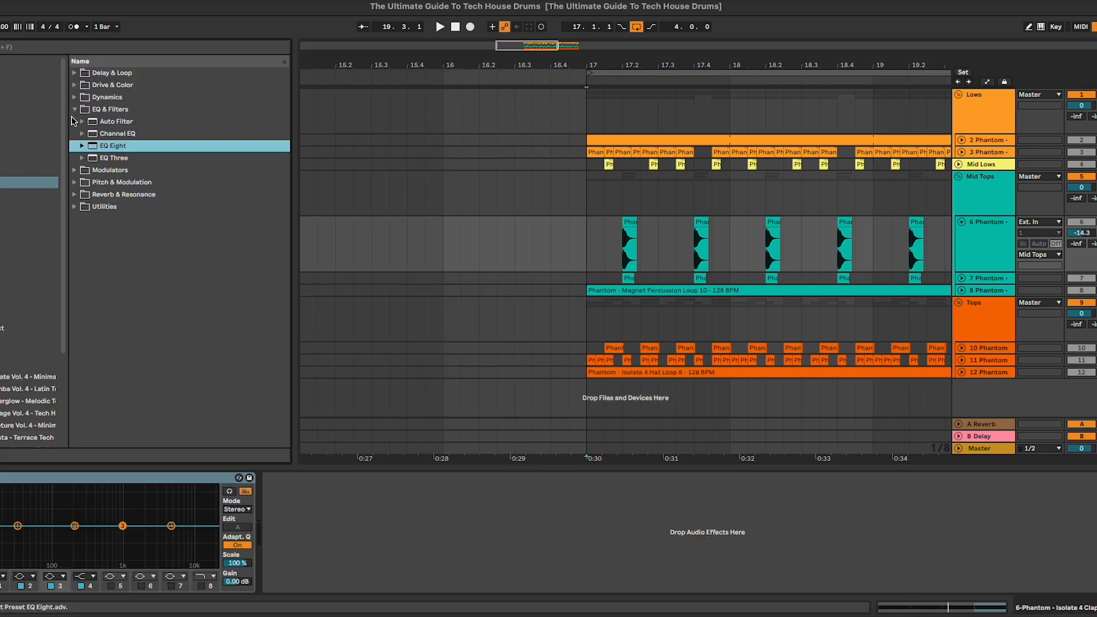
key(super+alt+b)
key(space)
click(25, 576)
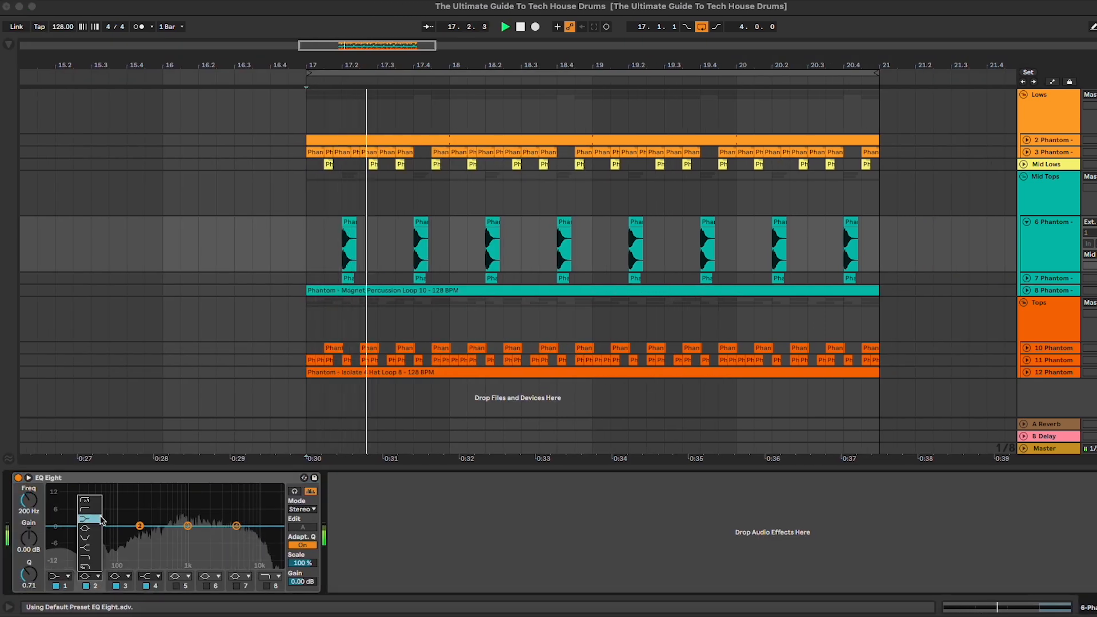
click(26, 494)
drag(139, 535, 159, 535)
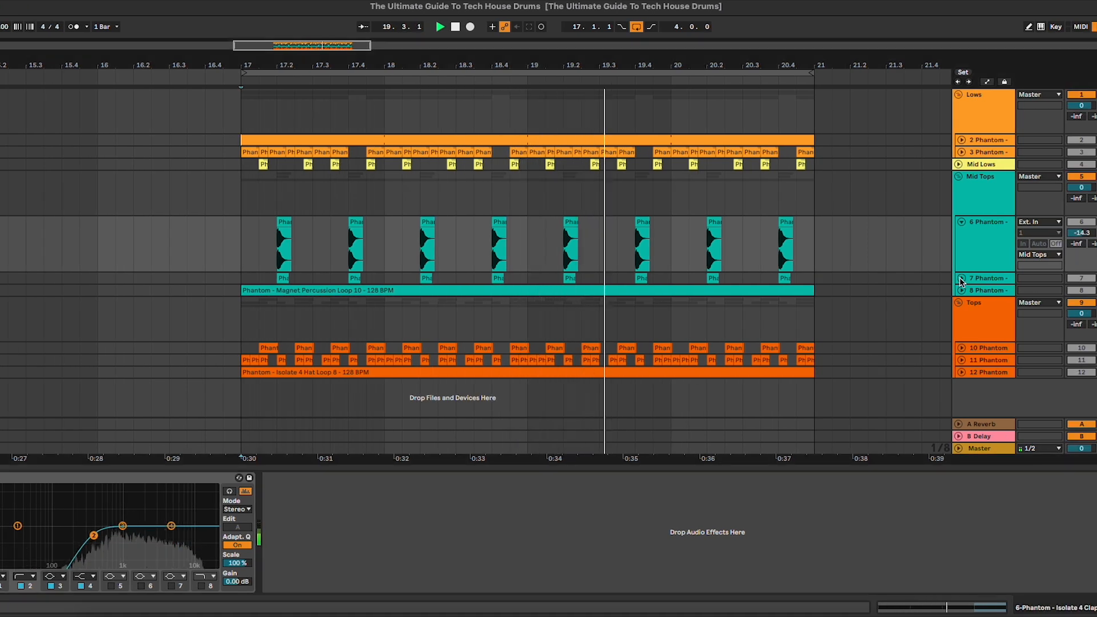
Step: Unfold the second clap track (track 7) and add an EQ Eight with band 2 set to a low cut
click(1048, 279)
key(space)
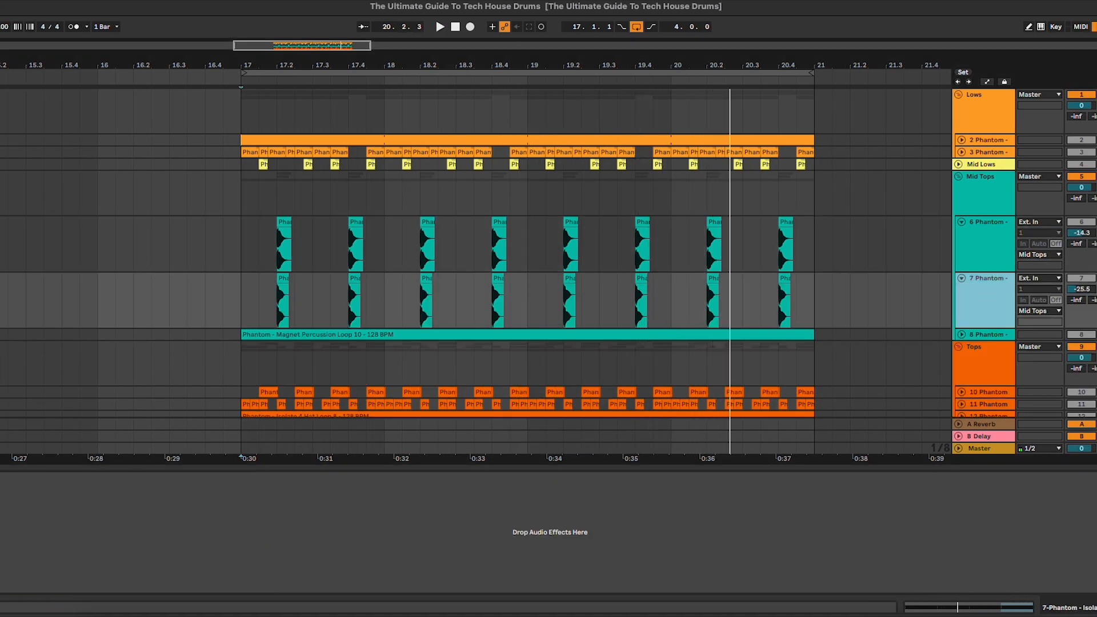
key(super+alt+b)
double_click(113, 147)
key(super+alt+b)
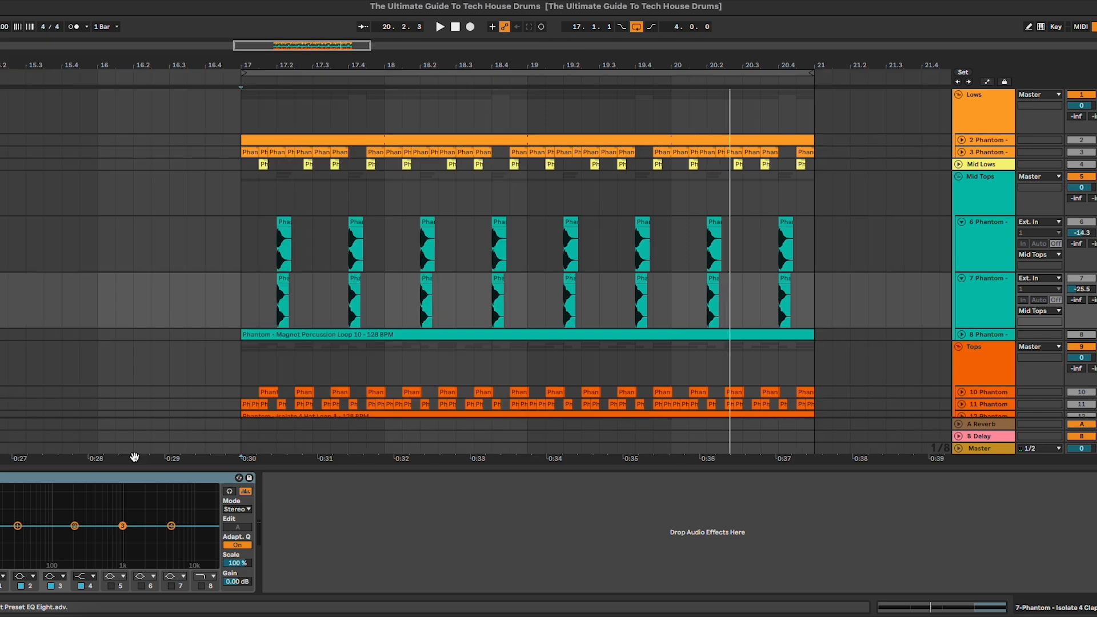
click(20, 578)
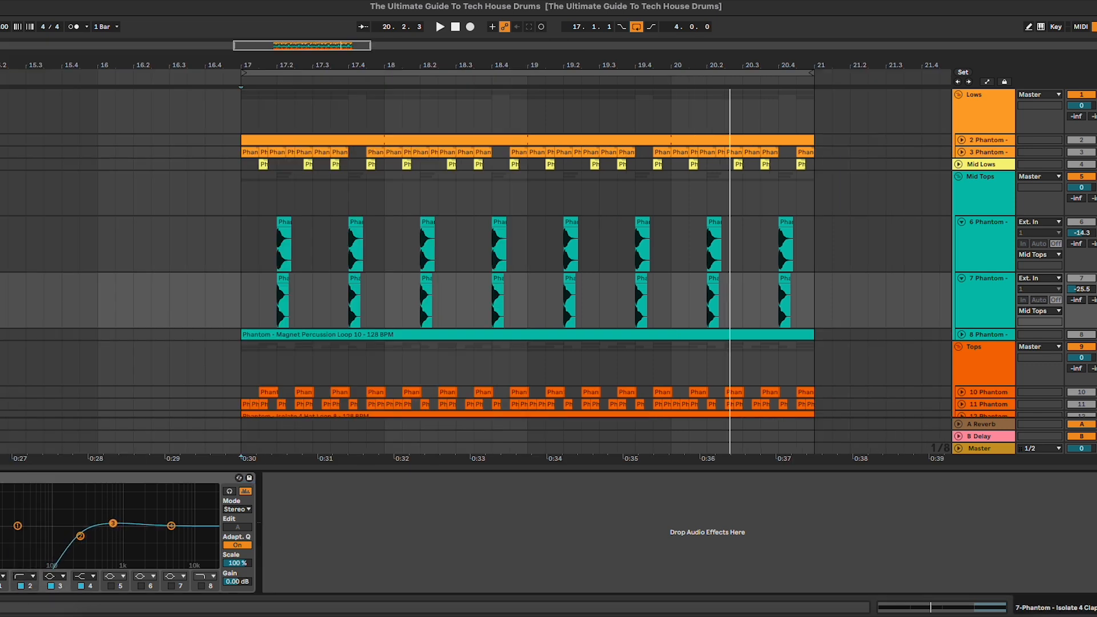
Step: During playback, shift clap track 7's slight band 3 boost lower, attenuate band 4, and set the track's volume to -22.6 dB
key(space)
mouse_move(113, 523)
mouse_down()
mouse_move(78, 535)
mouse_move(99, 521)
mouse_up()
drag(171, 526, 170, 532)
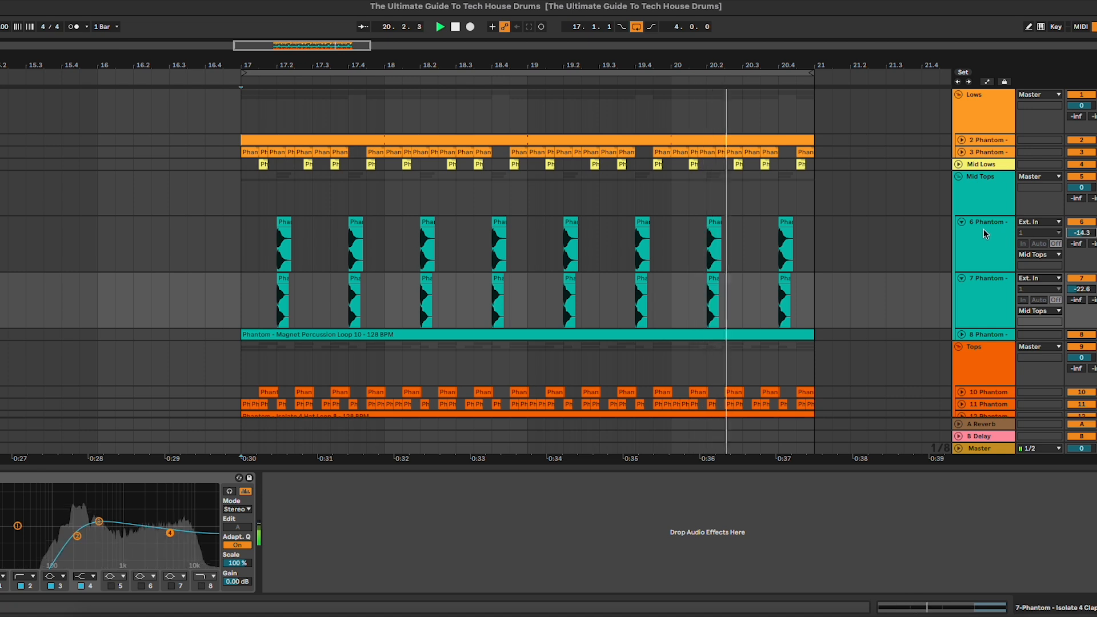
Step: Fold both clap tracks, then audition the Magnet Percussion Loop track and set its volume to -23.0 dB
click(968, 227)
click(962, 222)
click(962, 233)
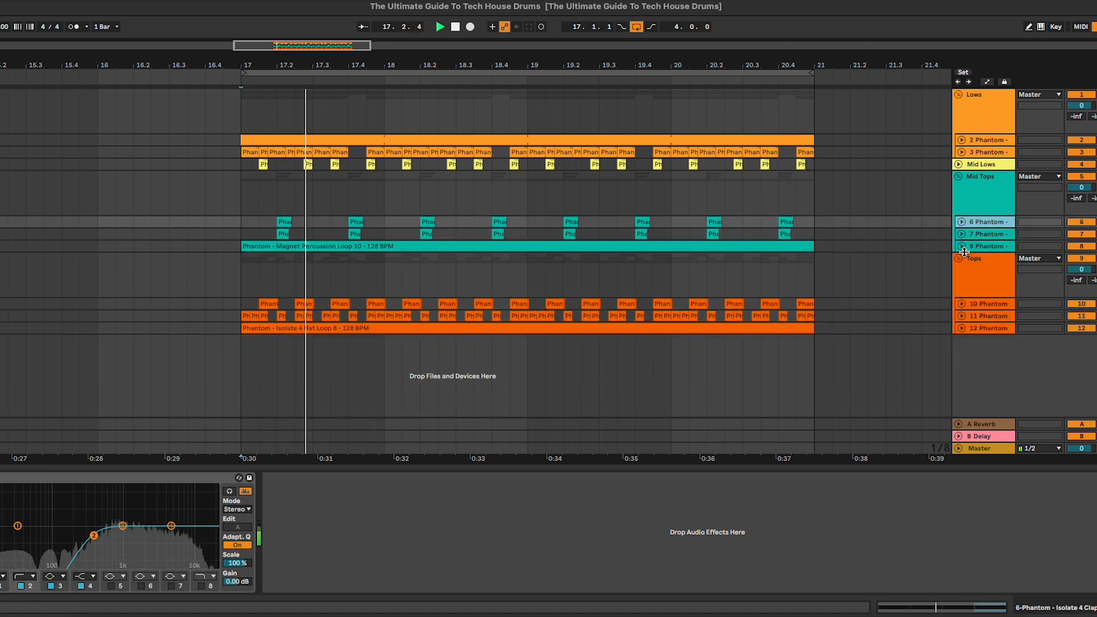
click(962, 247)
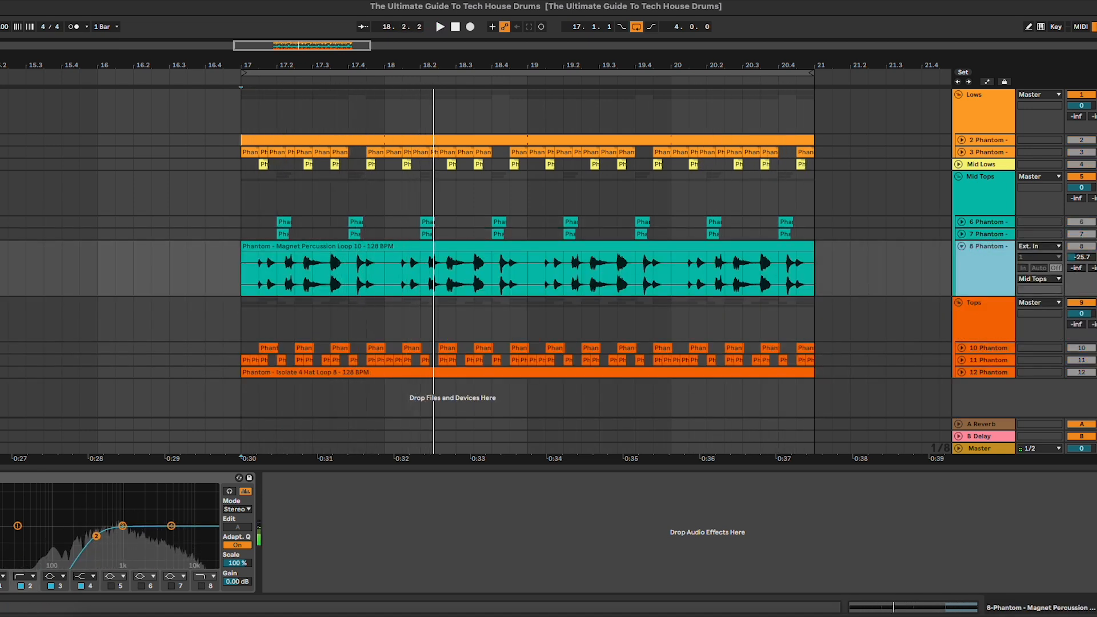
key(space)
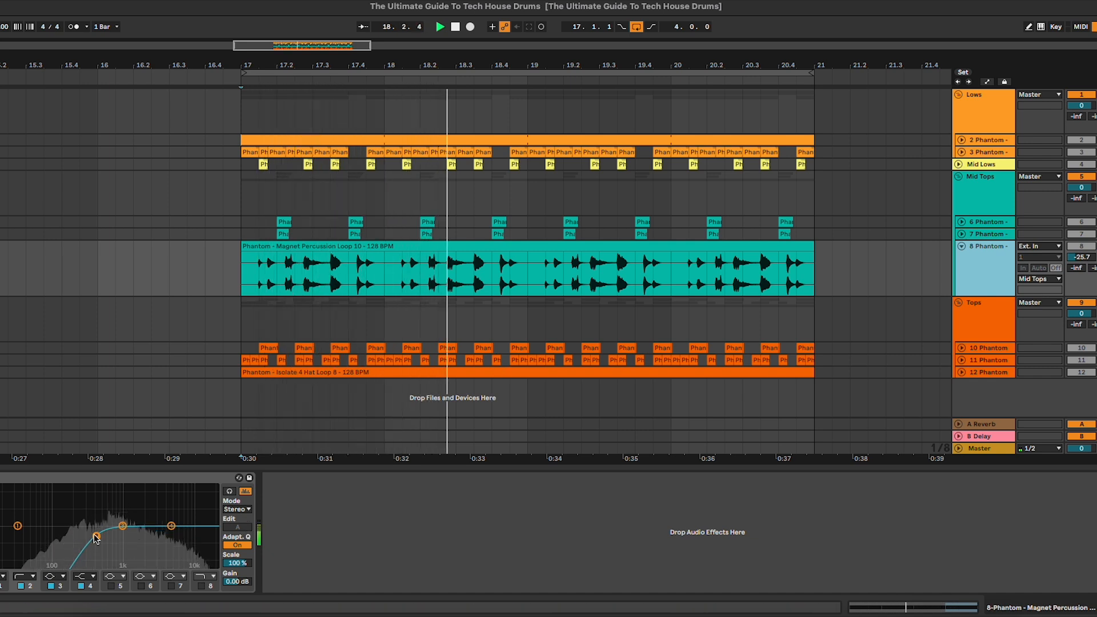
drag(1088, 258, 1089, 256)
click(1096, 248)
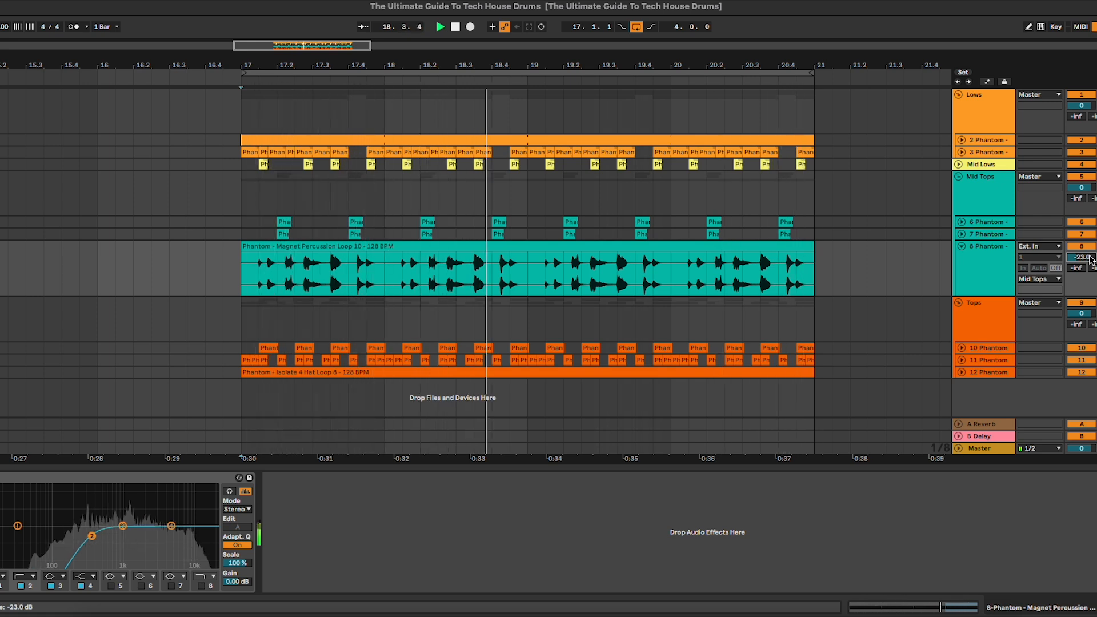
Step: Fold the percussion loop track, move on to the Tops group and play its unfolded open hi-hat track (track 10) on solo
click(962, 246)
click(979, 281)
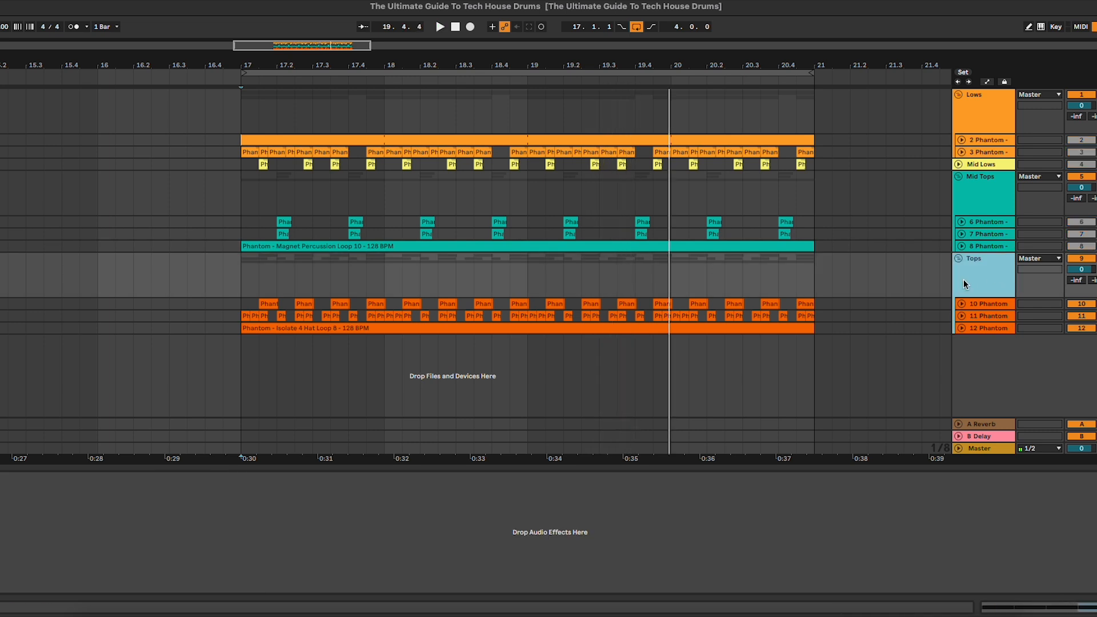
key(space)
click(961, 303)
click(1000, 319)
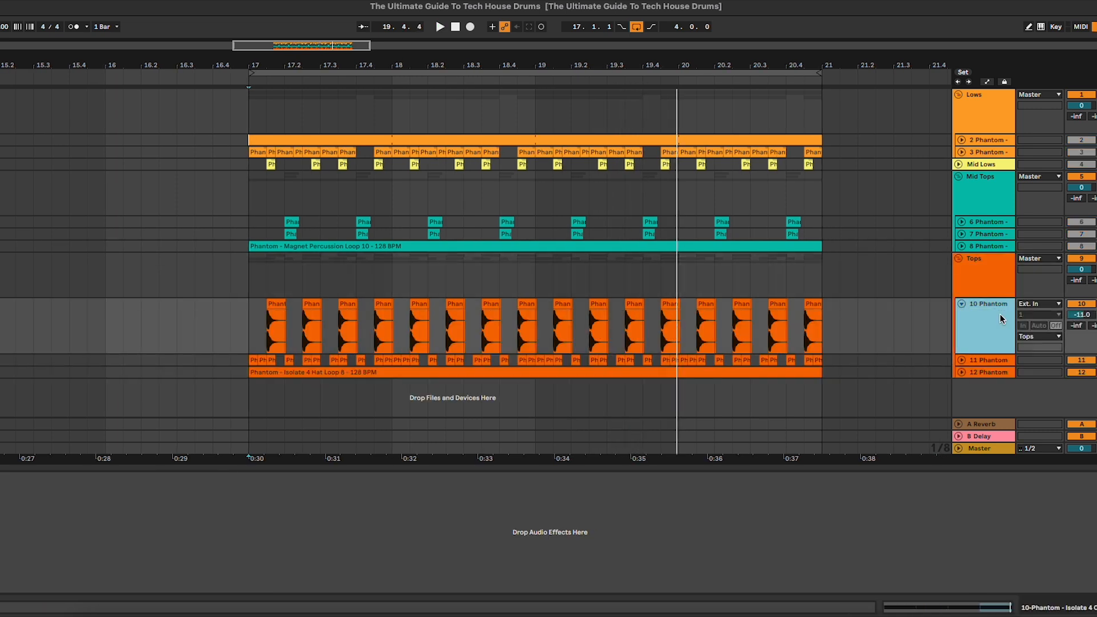
key(space)
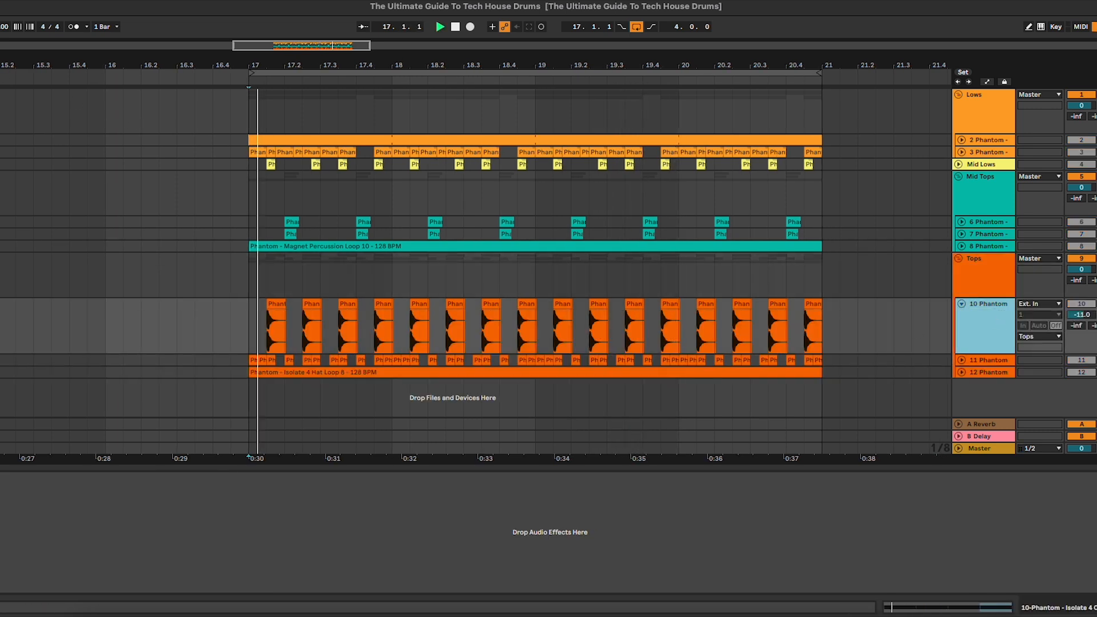
Step: Add an EQ Eight to the open hi-hat track and roll off its low end with a low-cut filter on band 2
key(super+alt+b)
double_click(123, 146)
key(super+alt+b)
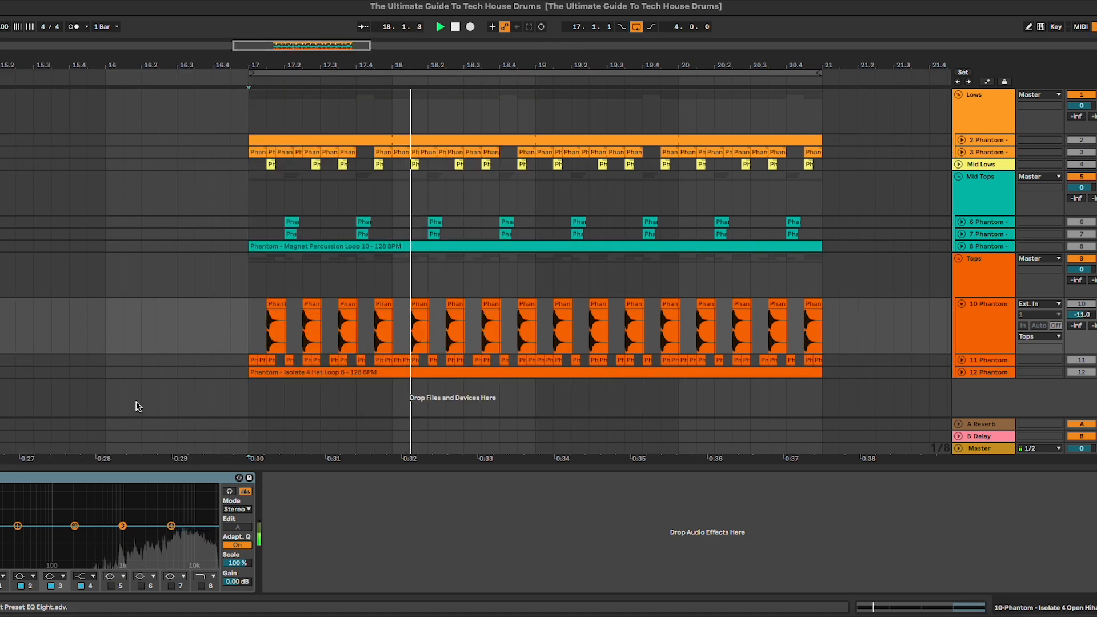
click(24, 576)
click(27, 509)
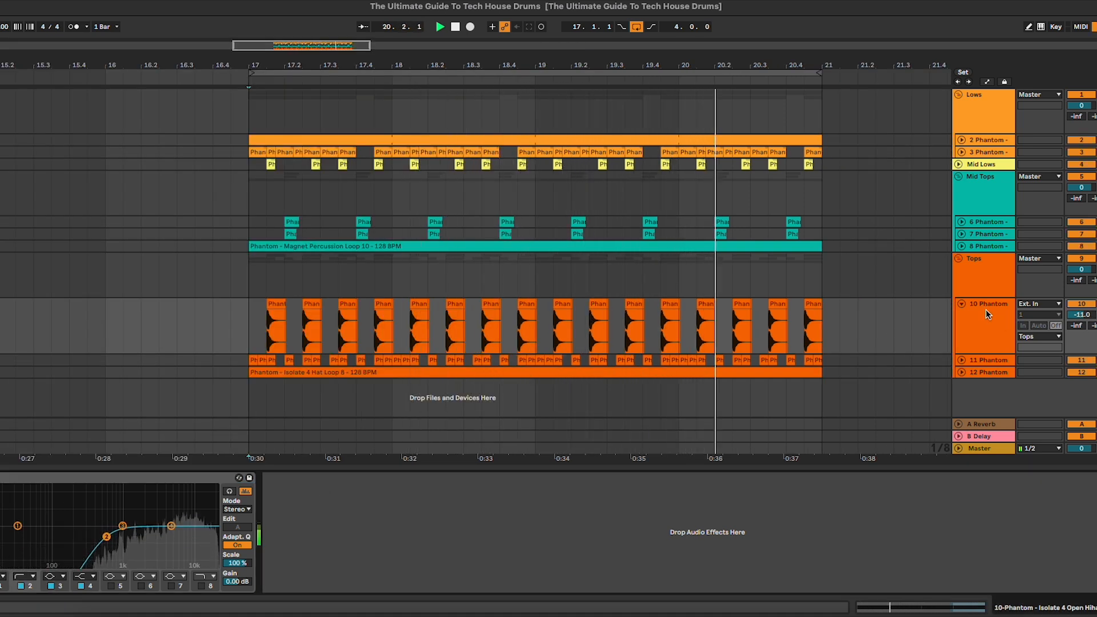
Step: Audition the Tops group together, set the open hi-hat track's volume to -10.8 dB and fold that track
click(972, 287)
click(962, 304)
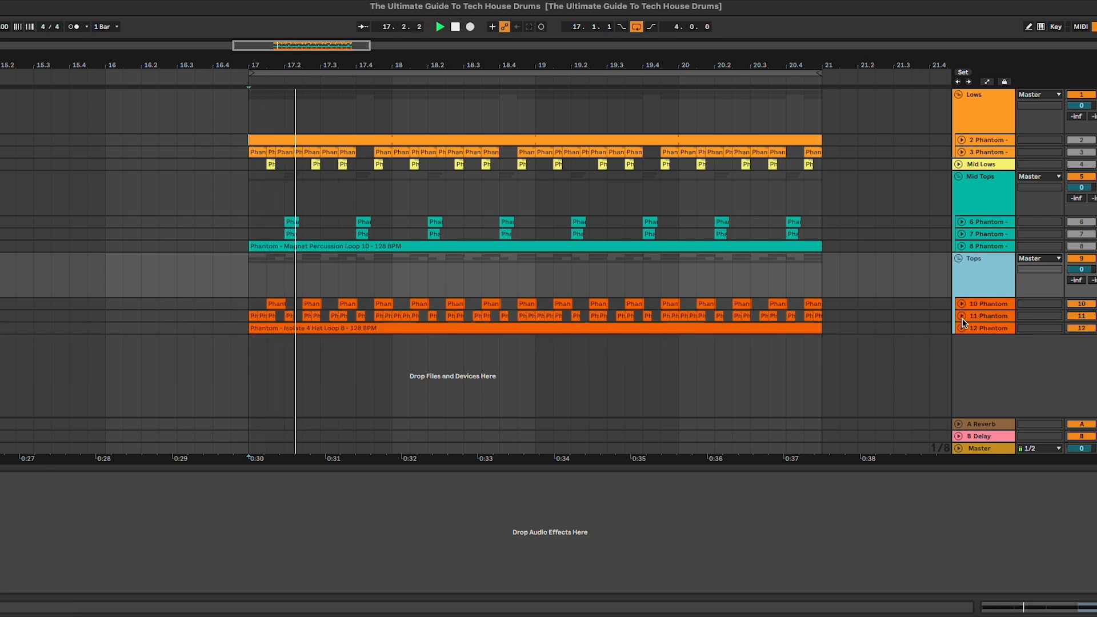
click(962, 316)
click(962, 304)
click(1081, 315)
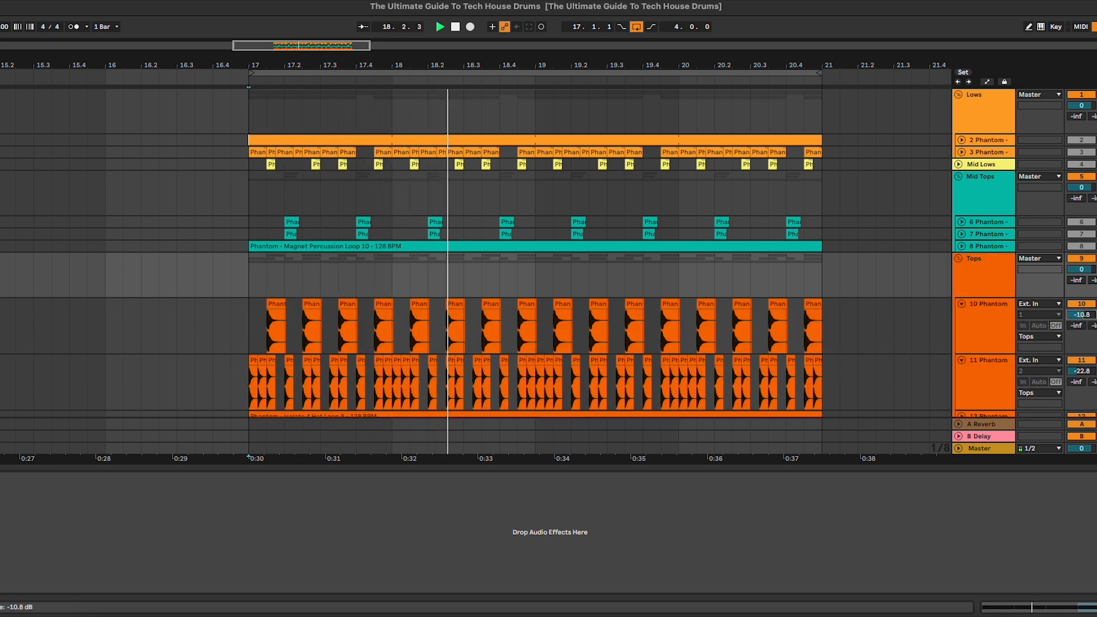
click(962, 304)
Step: Play the closed hi-hat track (track 11), set its volume to -23.6 dB and fold it
click(973, 351)
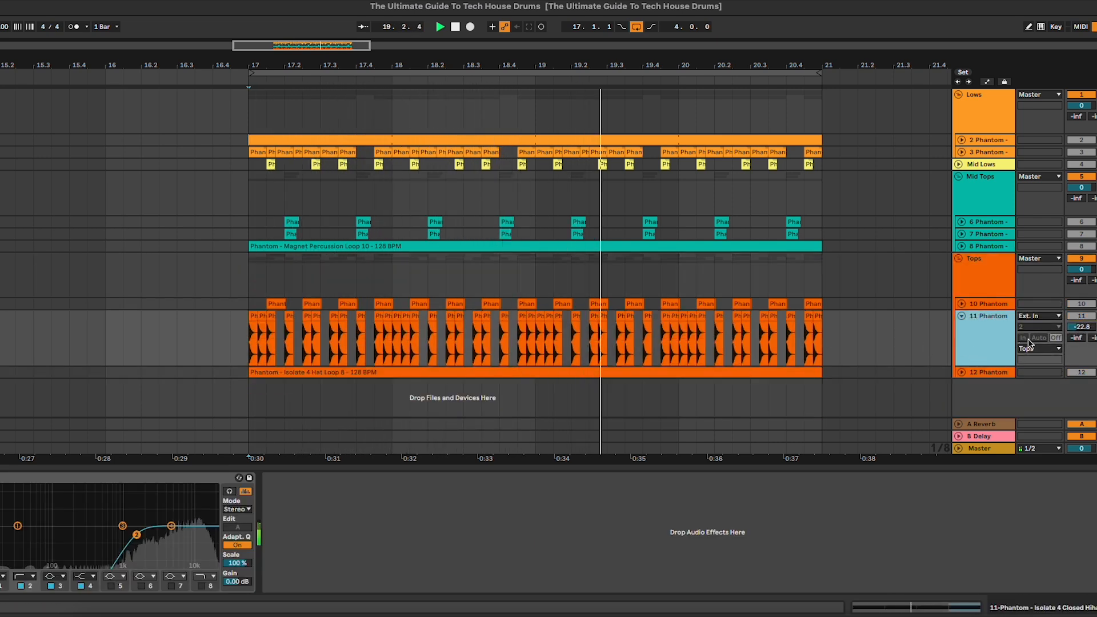
key(space)
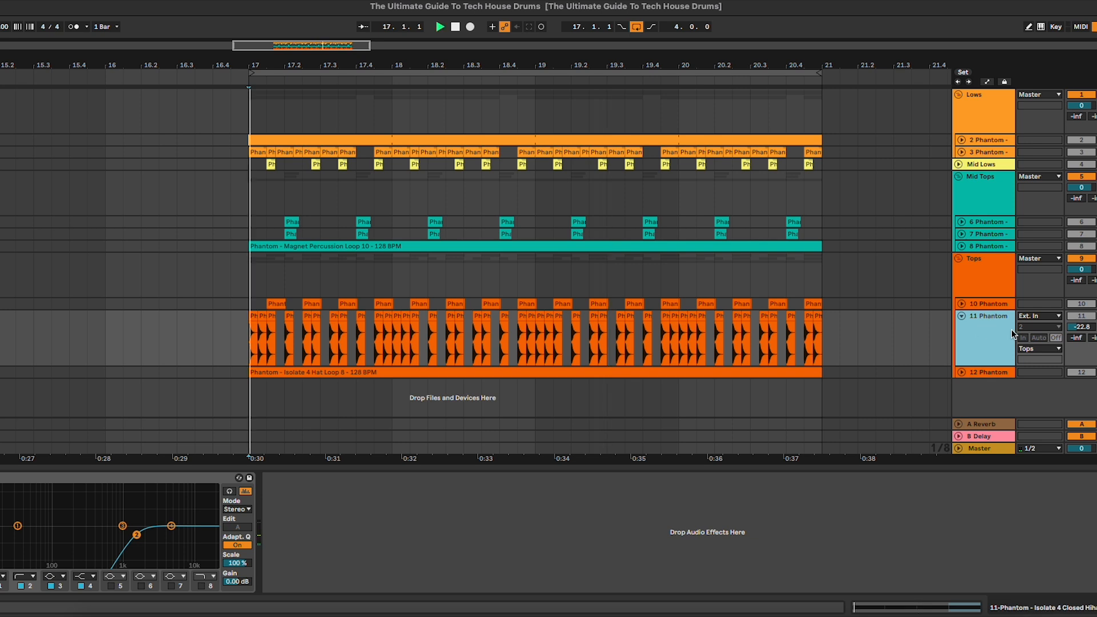
drag(1082, 327, 1084, 332)
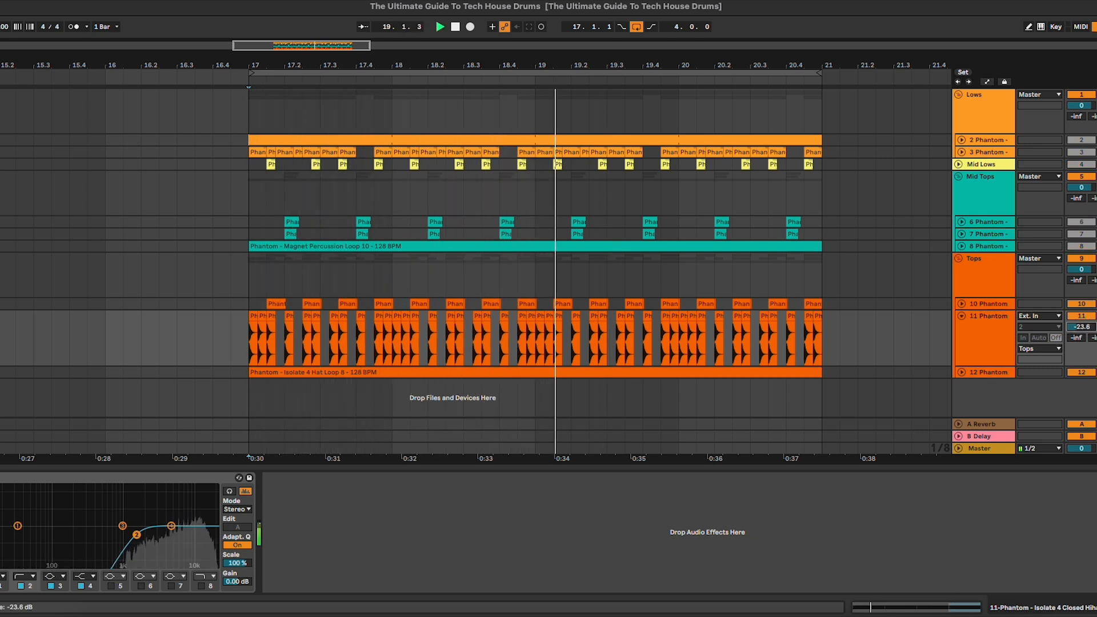
click(962, 315)
Step: Audition the Isolate 4 Hat Loop 8 track against the other Tops tracks, set its volume to -18.1 dB and fold it
click(962, 329)
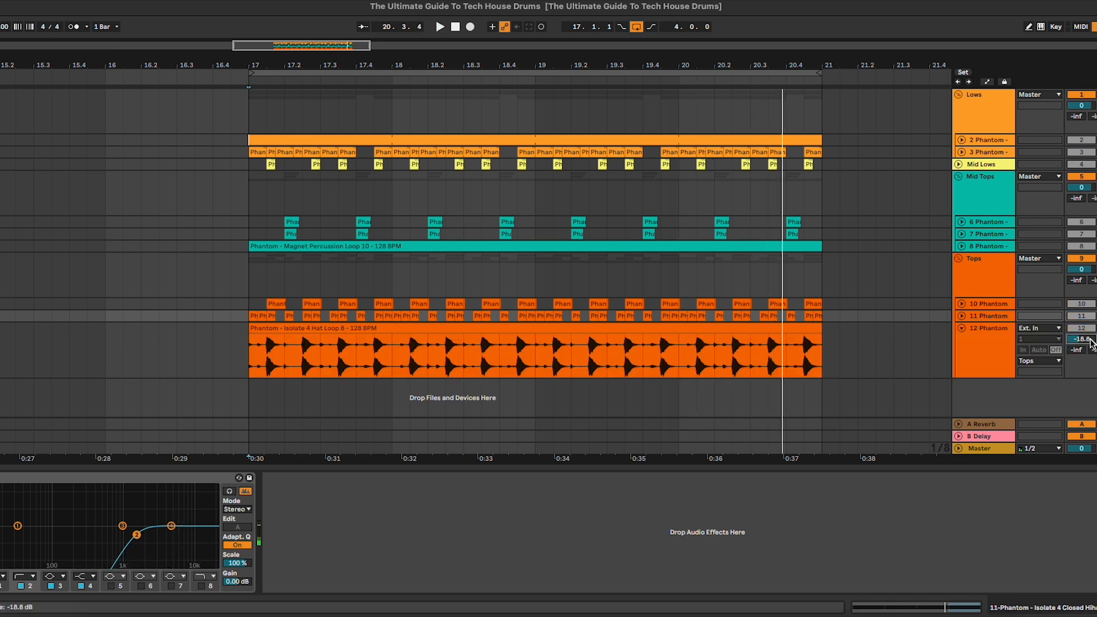
key(space)
click(1082, 304)
click(1082, 316)
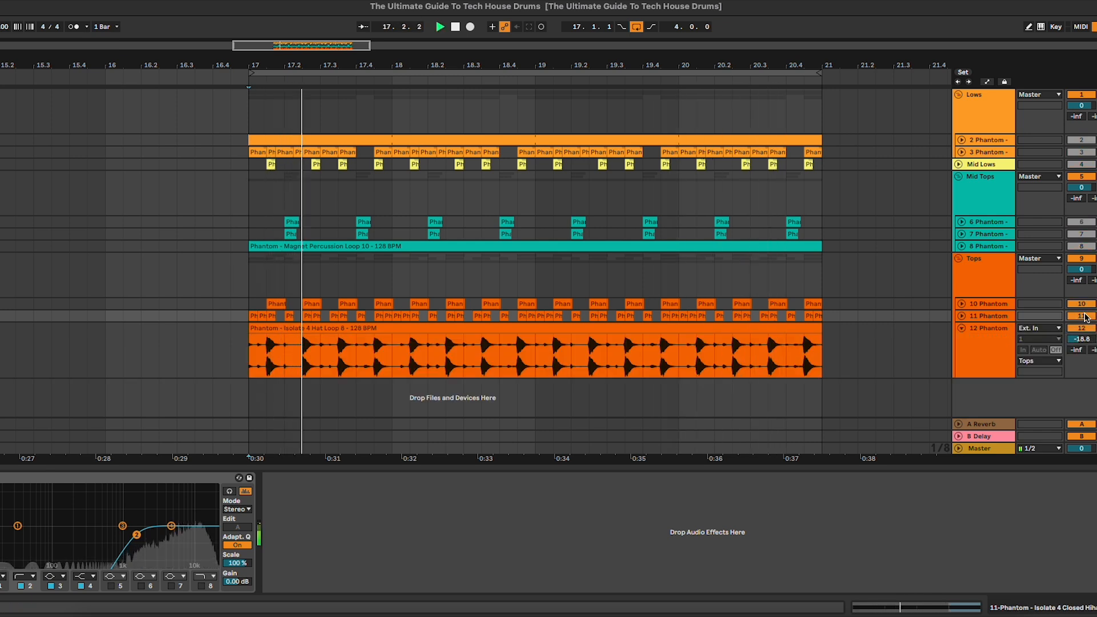
click(1082, 328)
mouse_move(1082, 340)
mouse_down()
mouse_move(1082, 322)
mouse_move(1082, 352)
mouse_move(1081, 336)
mouse_up()
click(1081, 328)
click(1081, 316)
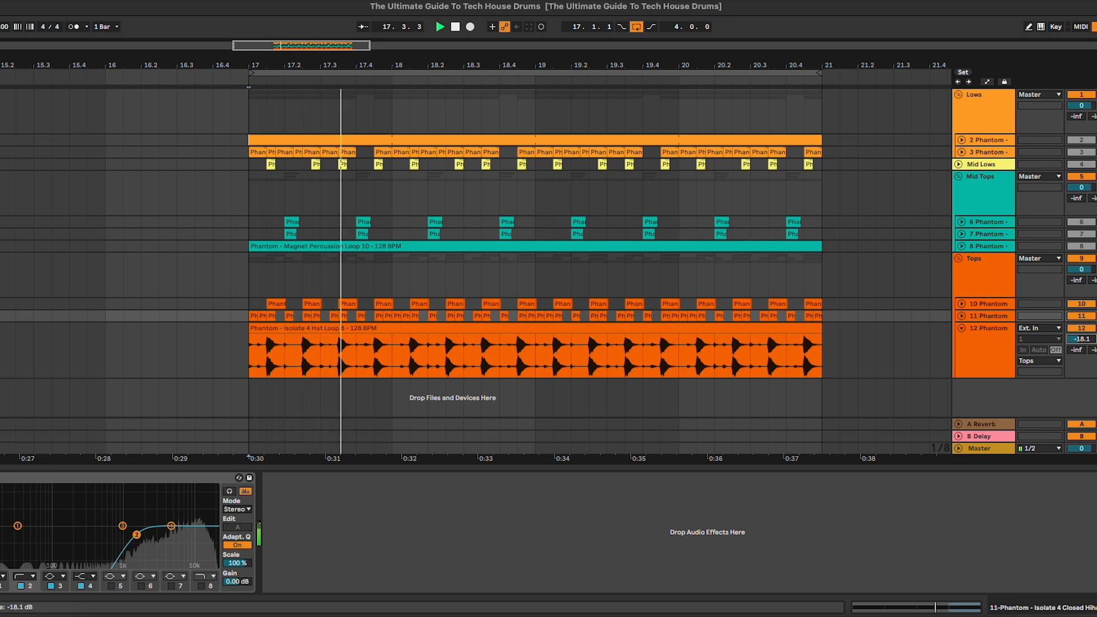
click(1082, 304)
click(962, 329)
click(978, 283)
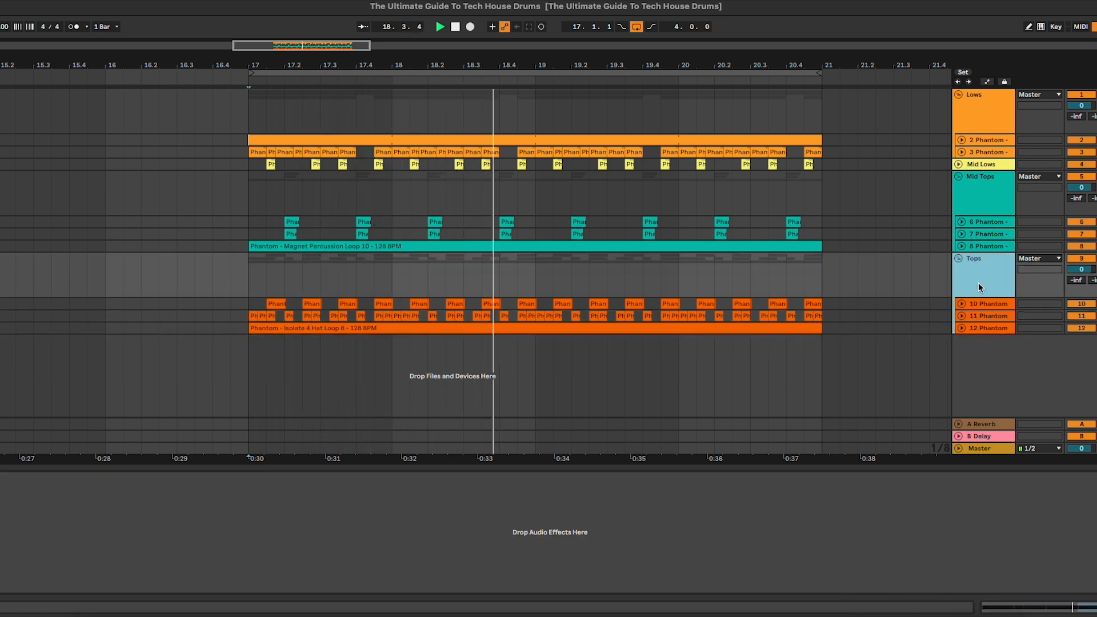
Step: With the full loop playing, set the Lows group's volume to -1.0 dB and the Mid Lows track's volume to -18.9 dB
click(735, 191)
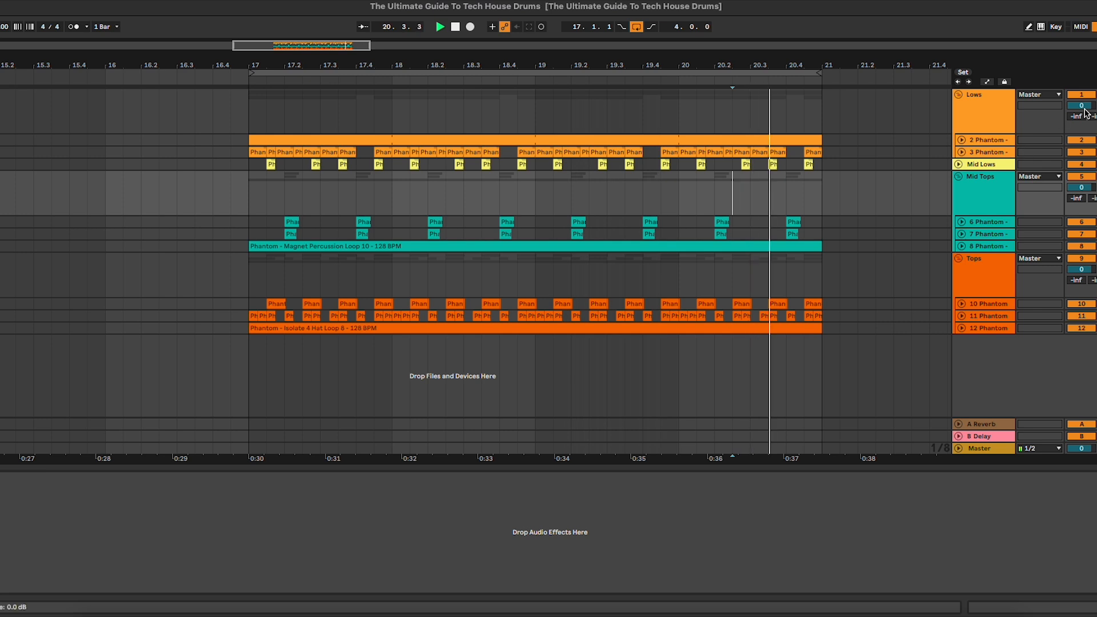
drag(1081, 105, 1081, 112)
click(980, 164)
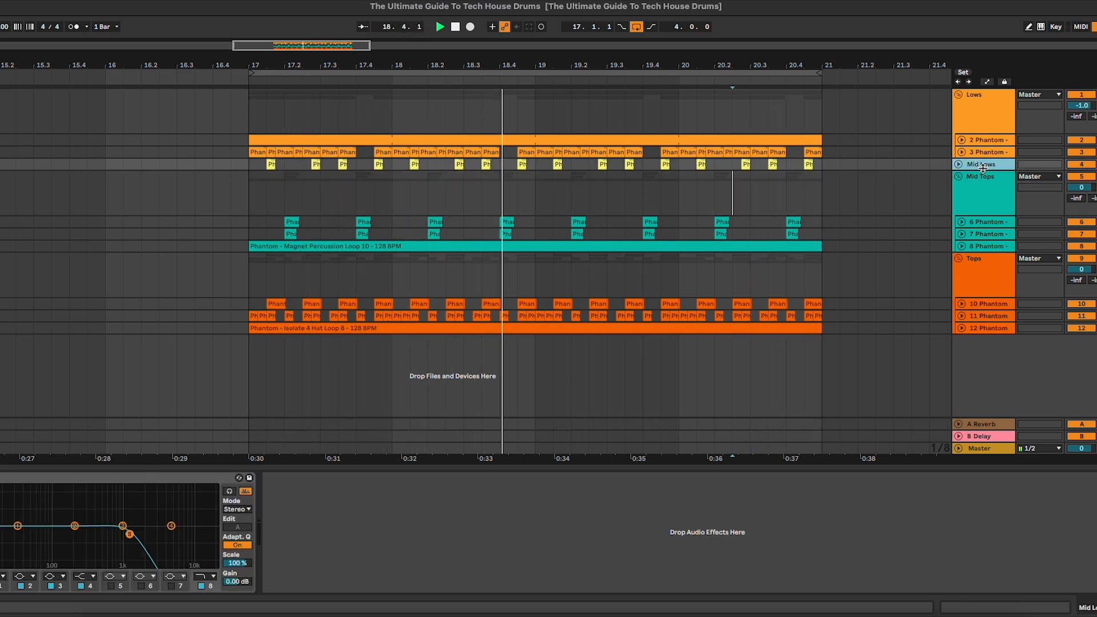
click(958, 165)
mouse_move(1081, 175)
mouse_down()
mouse_move(1081, 229)
mouse_move(1081, 181)
mouse_up()
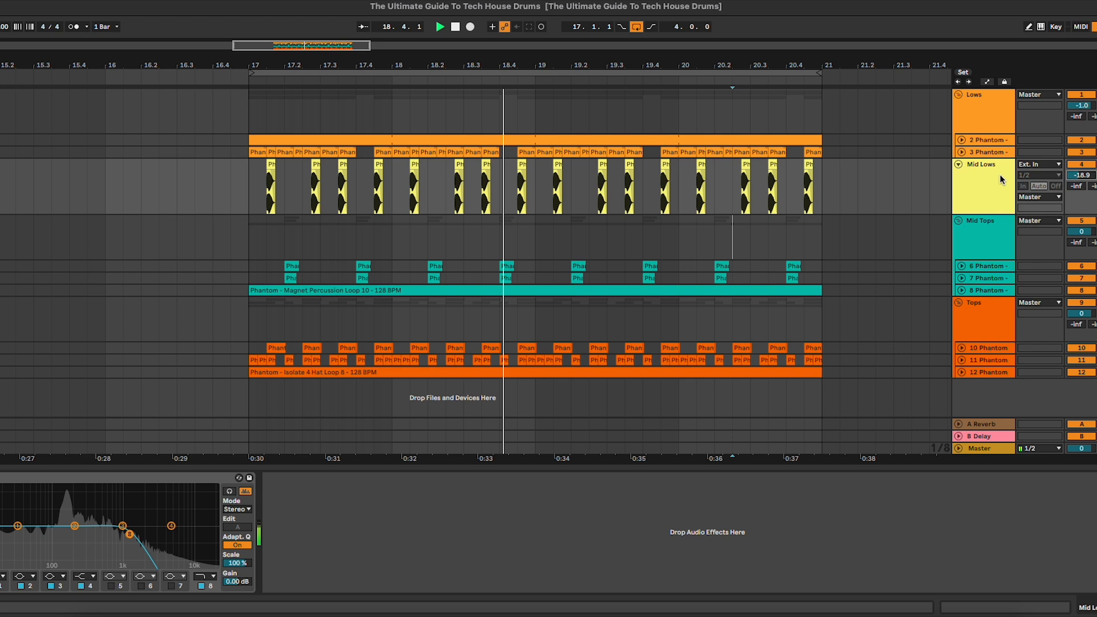
click(958, 165)
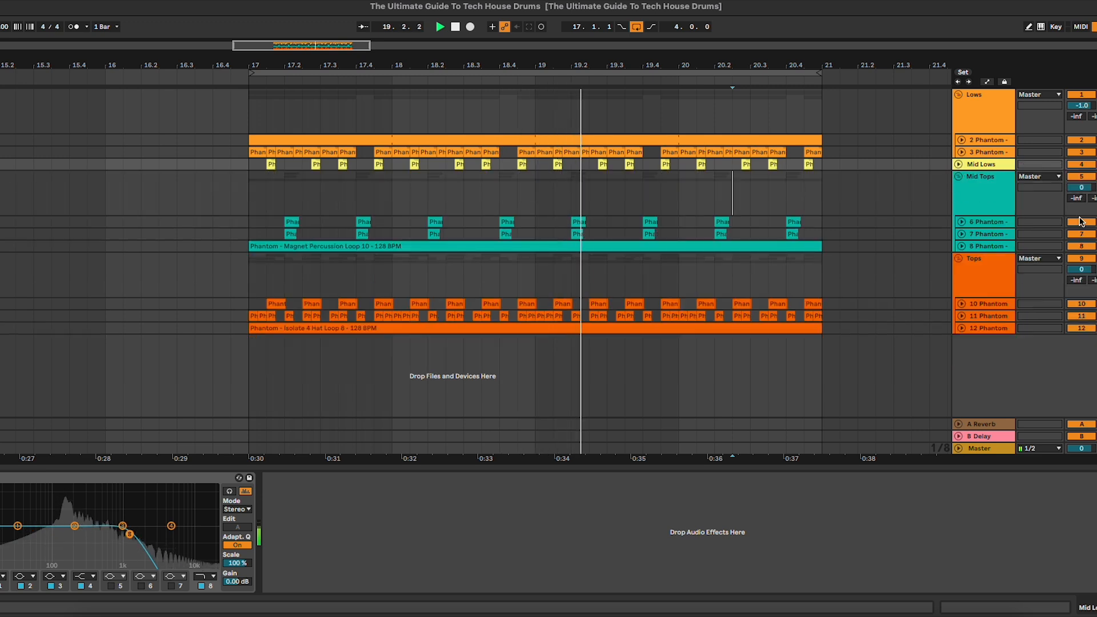
Step: Stop playback, open the SPAN analyzer on the Master track and place its window over the arrangement
click(985, 449)
key(space)
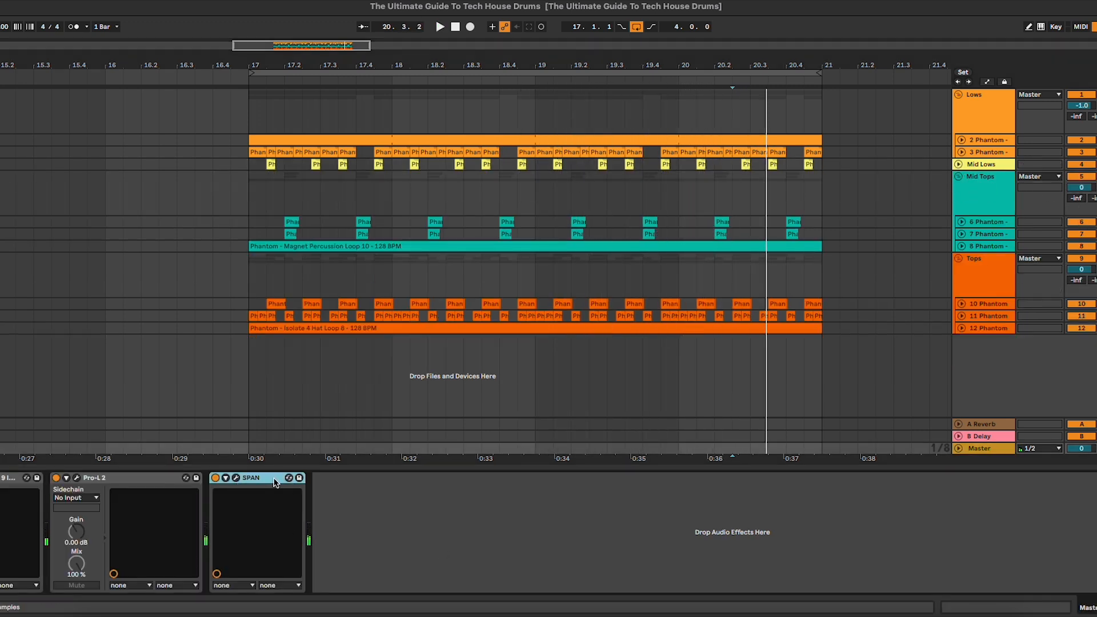
click(237, 481)
drag(578, 118, 593, 143)
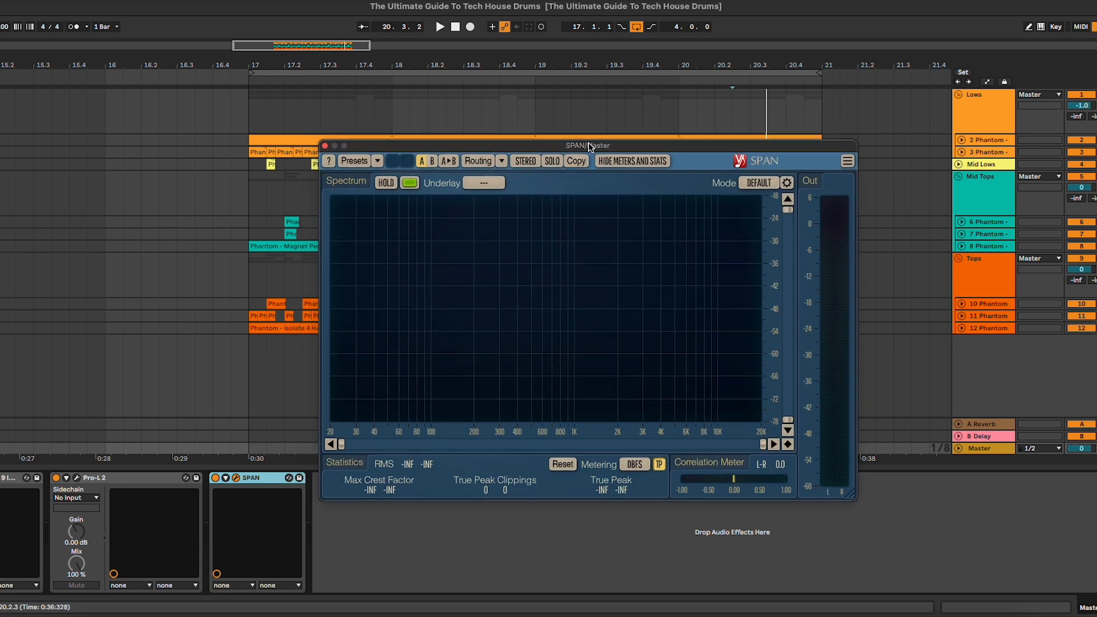
Step: Play the full loop through the SPAN analyzer, set the Lows group's volume to -2.0 dB and stop playback
key(space)
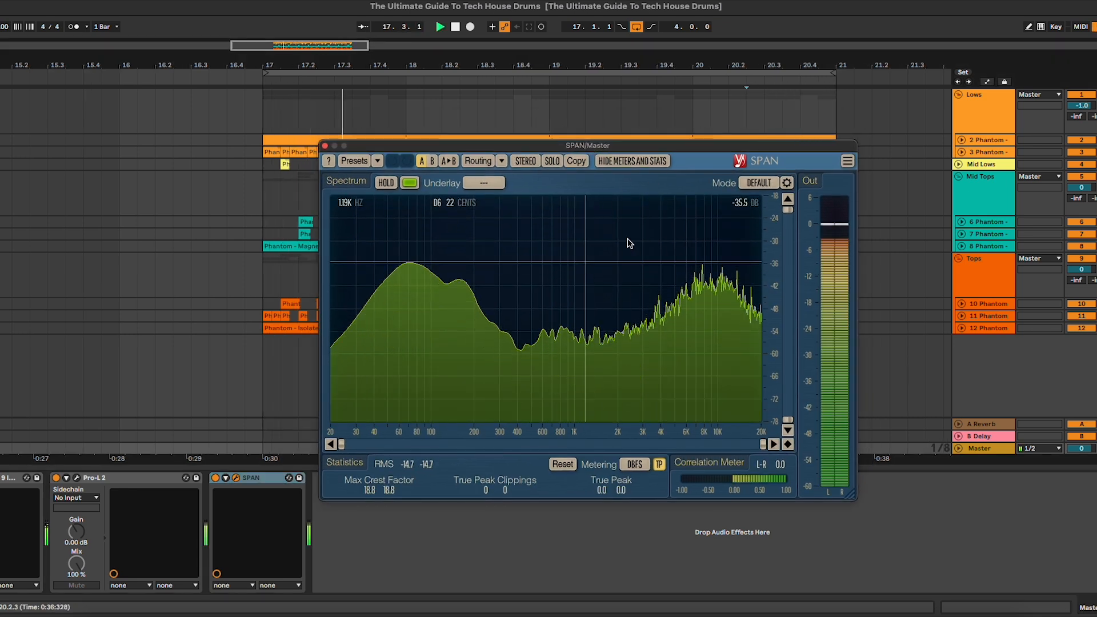
drag(1081, 105, 1081, 116)
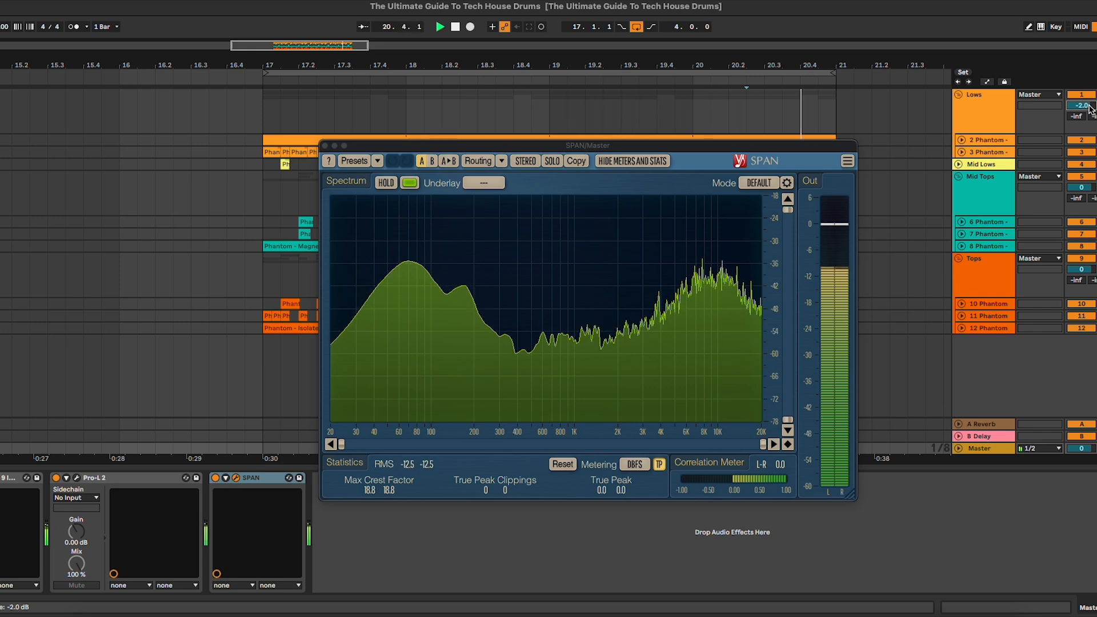
click(962, 153)
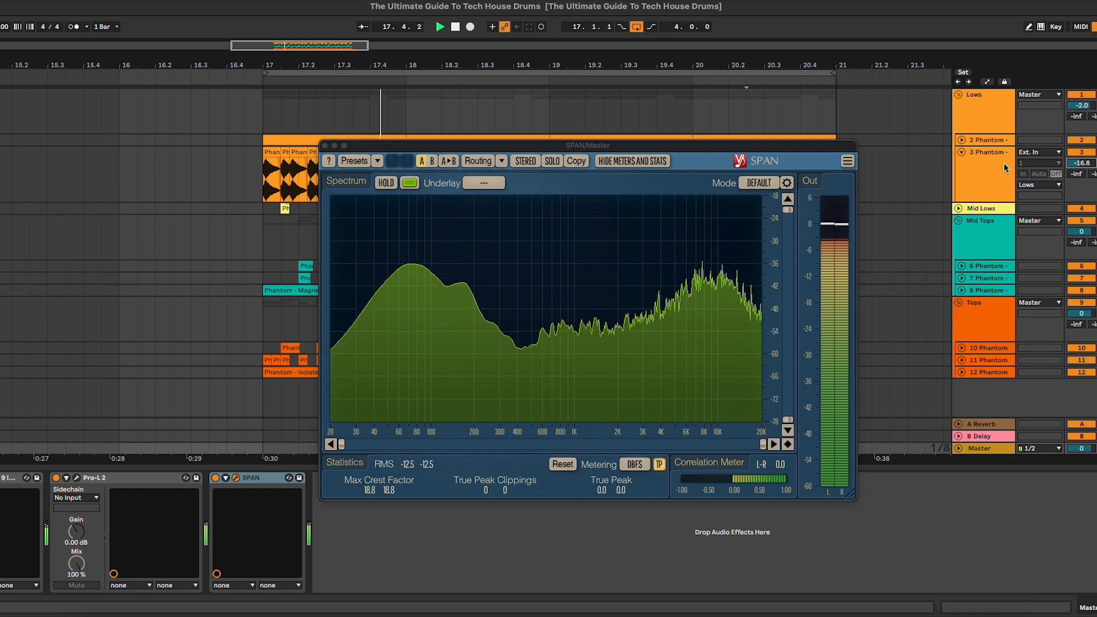
click(962, 153)
key(space)
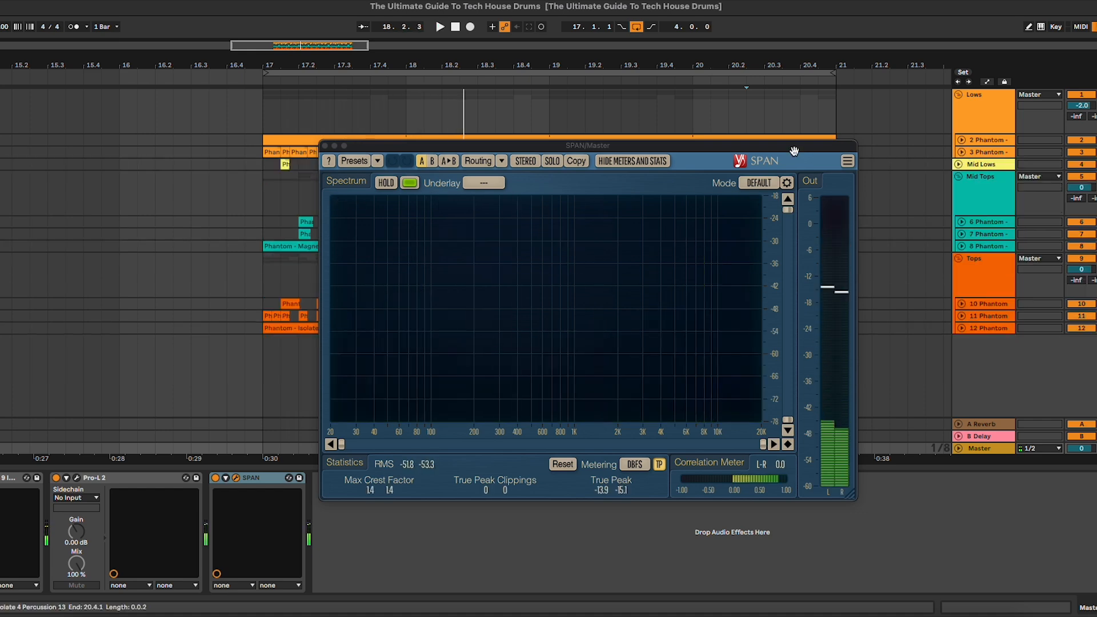
Step: Play the loop with SPAN's Hold enabled, examine the master's frequency balance on the held spectrum, and close the analyzer
drag(776, 151, 788, 147)
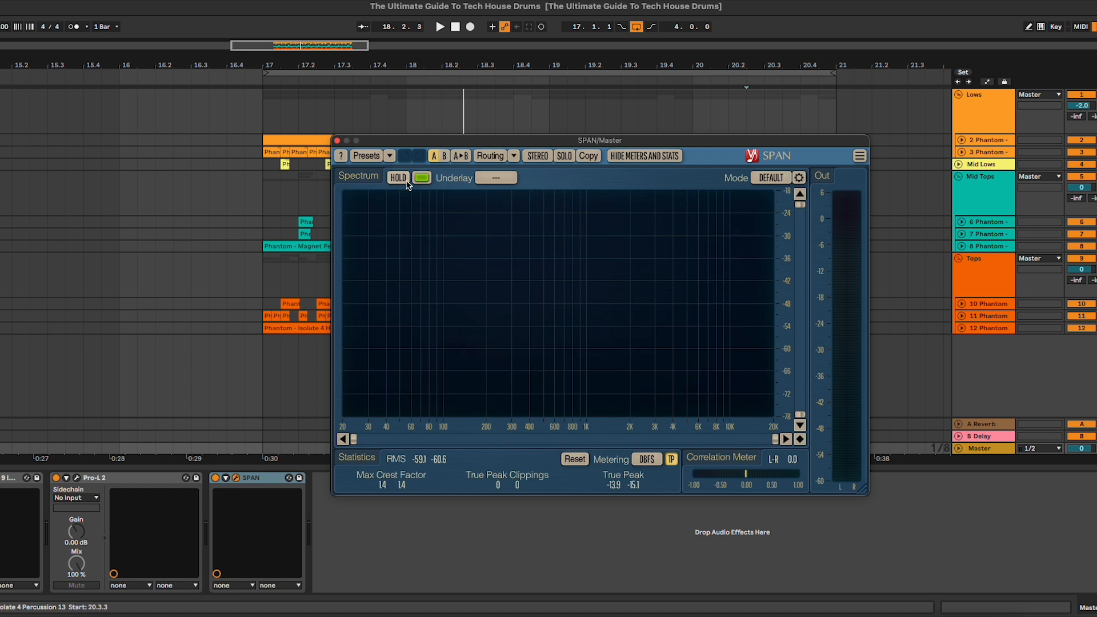
key(space)
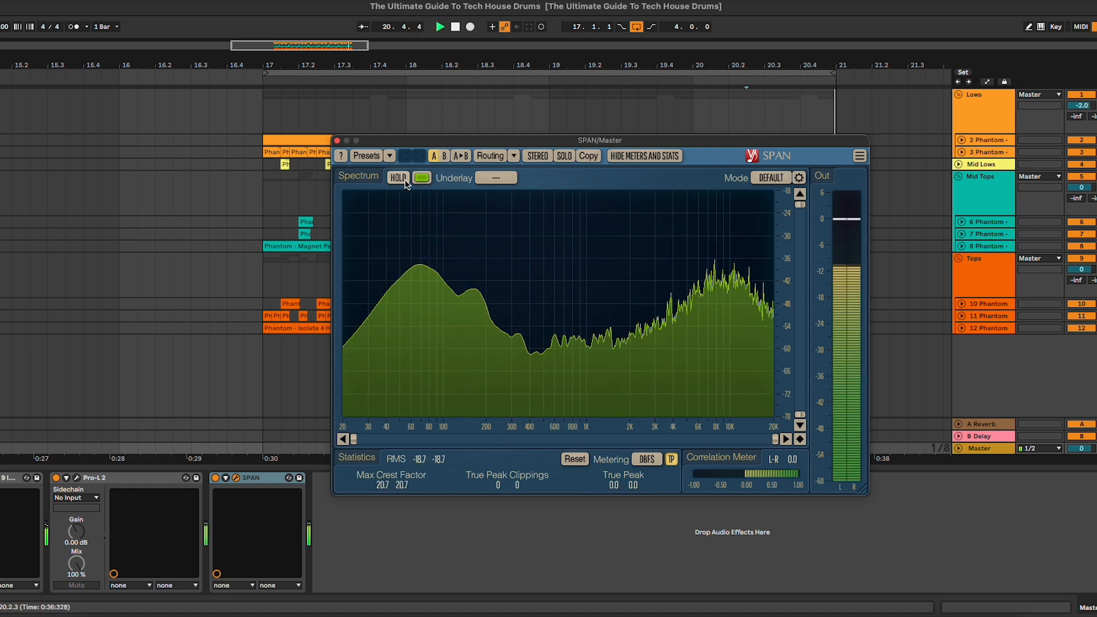
click(405, 180)
key(space)
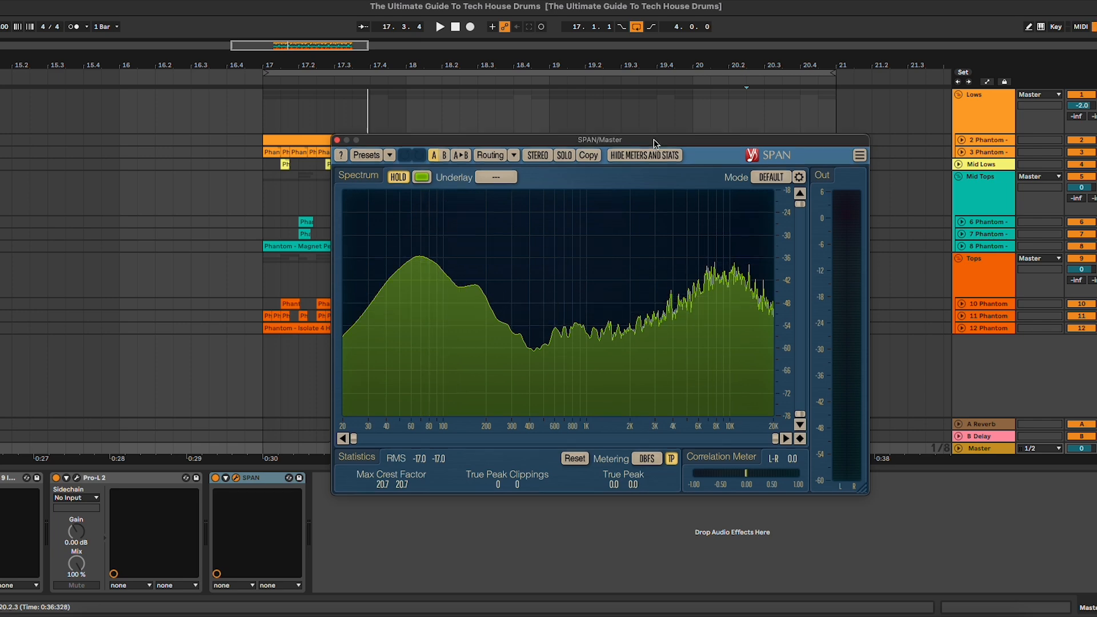
drag(534, 141, 530, 136)
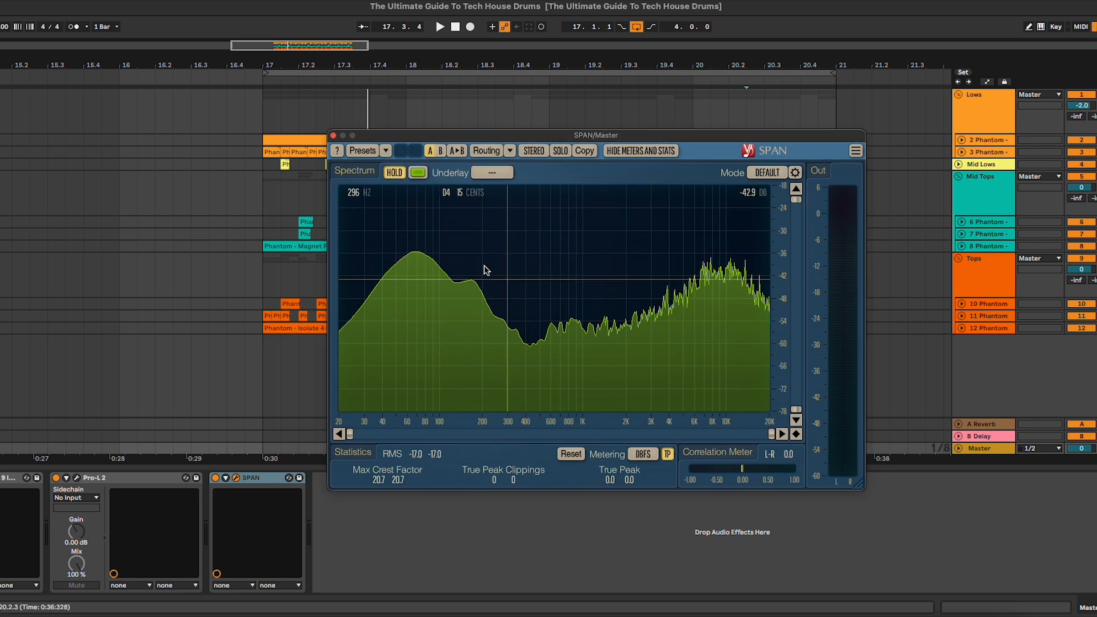
click(333, 135)
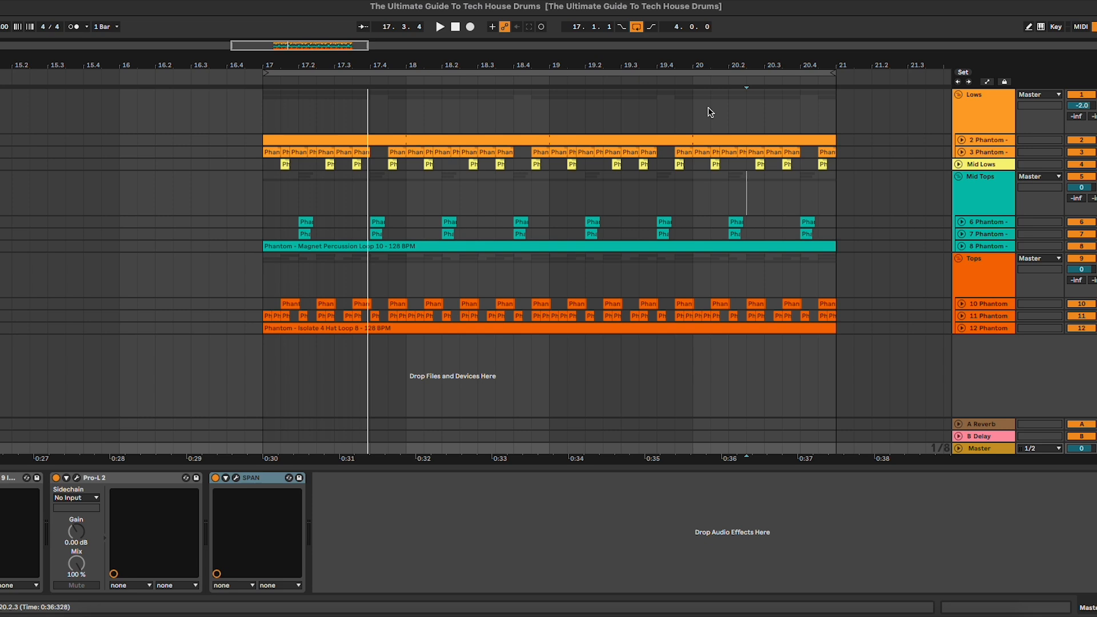
click(271, 119)
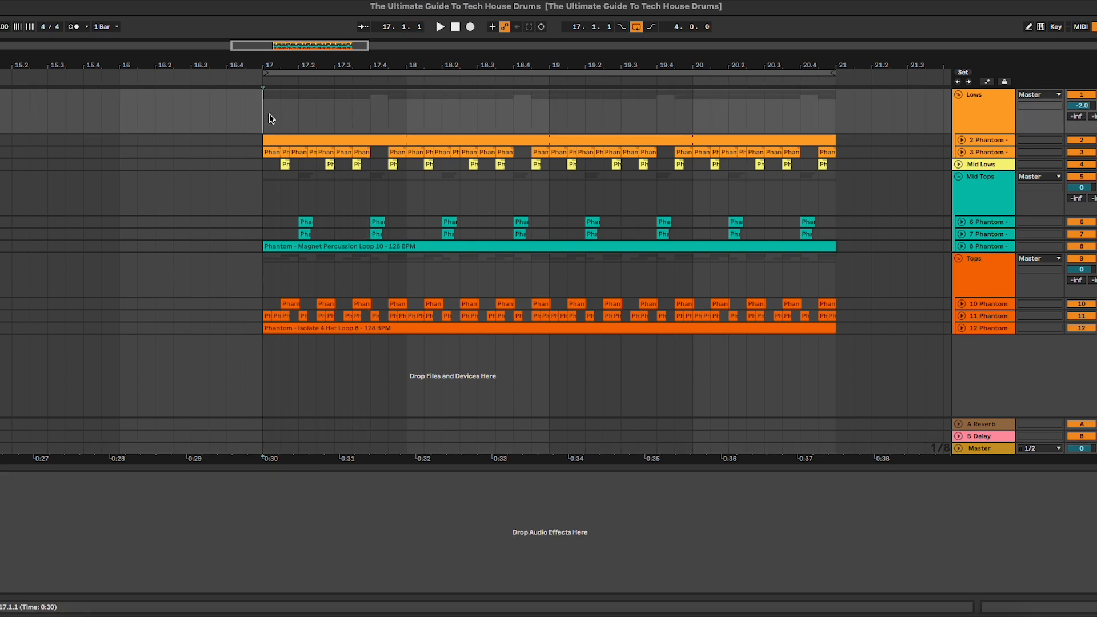
click(469, 180)
click(782, 111)
click(976, 294)
Step: Find Ozone Imager 2 among the iZotope Audio Units plug-ins, add it to the Lows group and hide the browser
click(978, 108)
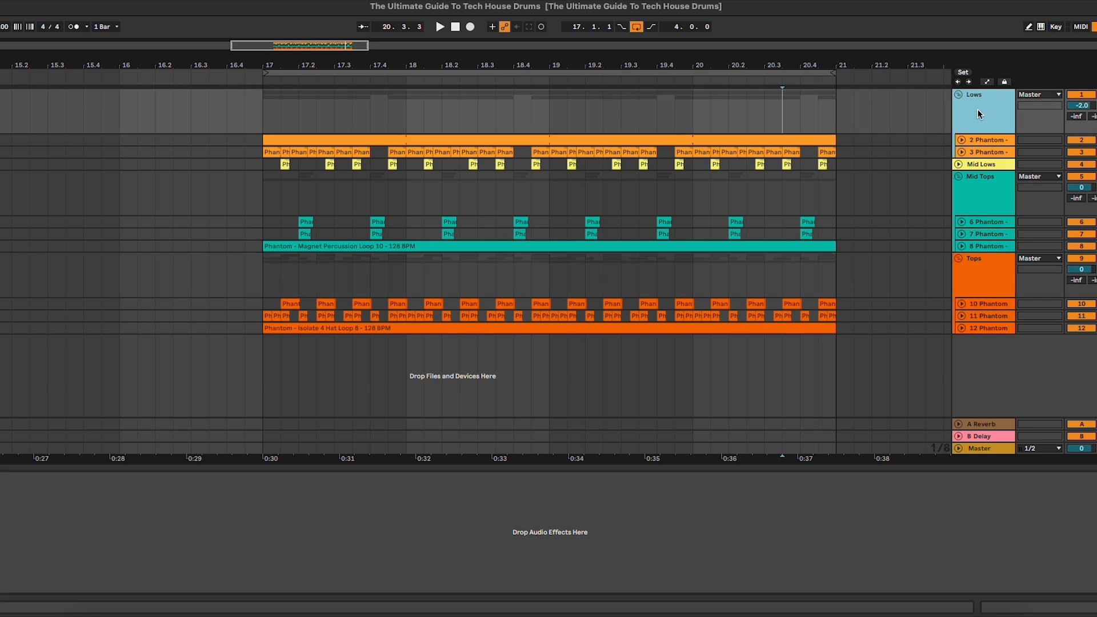
key(super+alt+b)
click(29, 220)
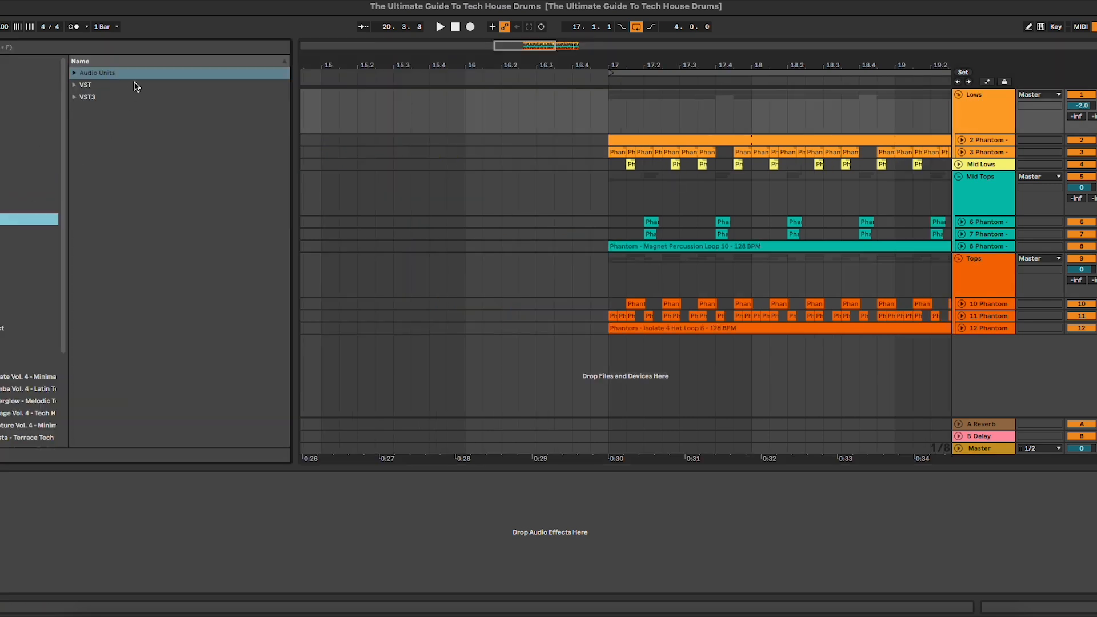
click(154, 47)
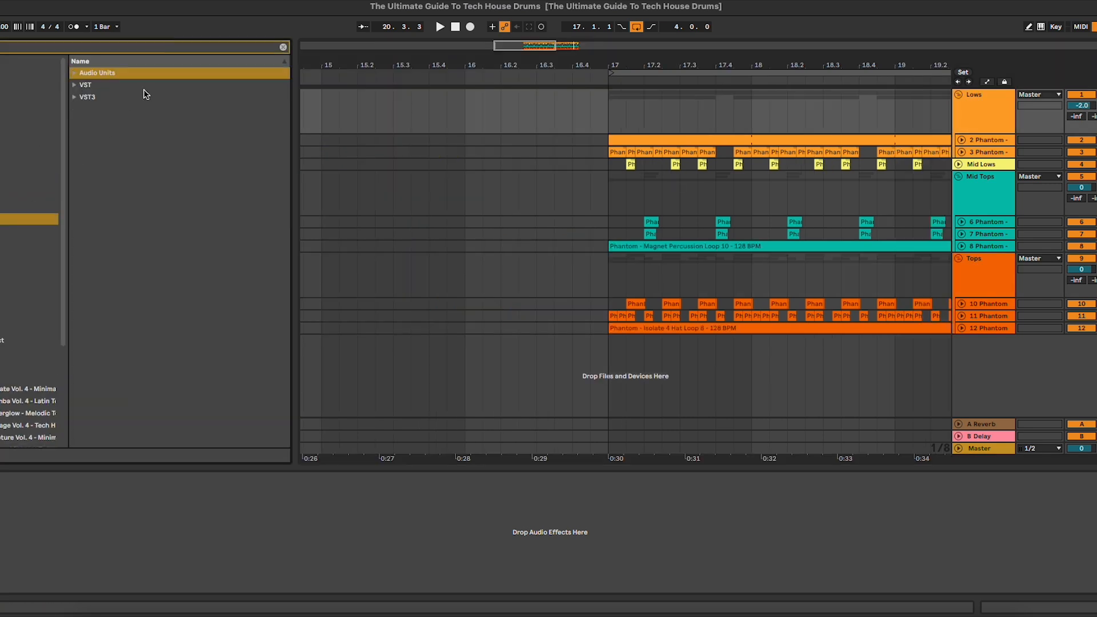
click(115, 75)
drag(130, 121, 668, 121)
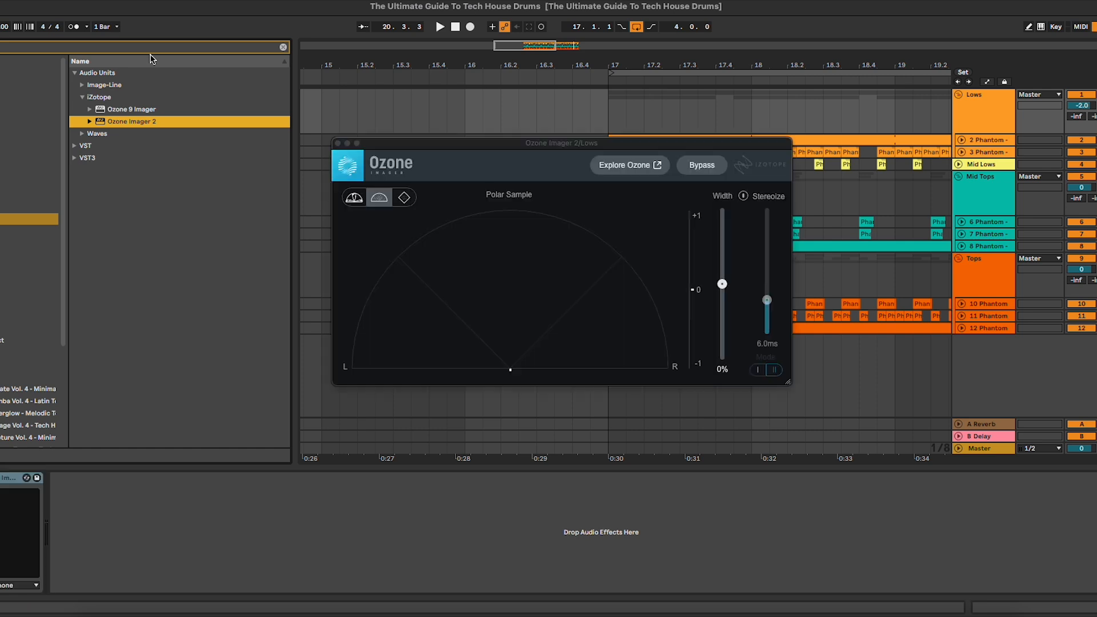
key(super+alt+b)
drag(527, 149, 527, 149)
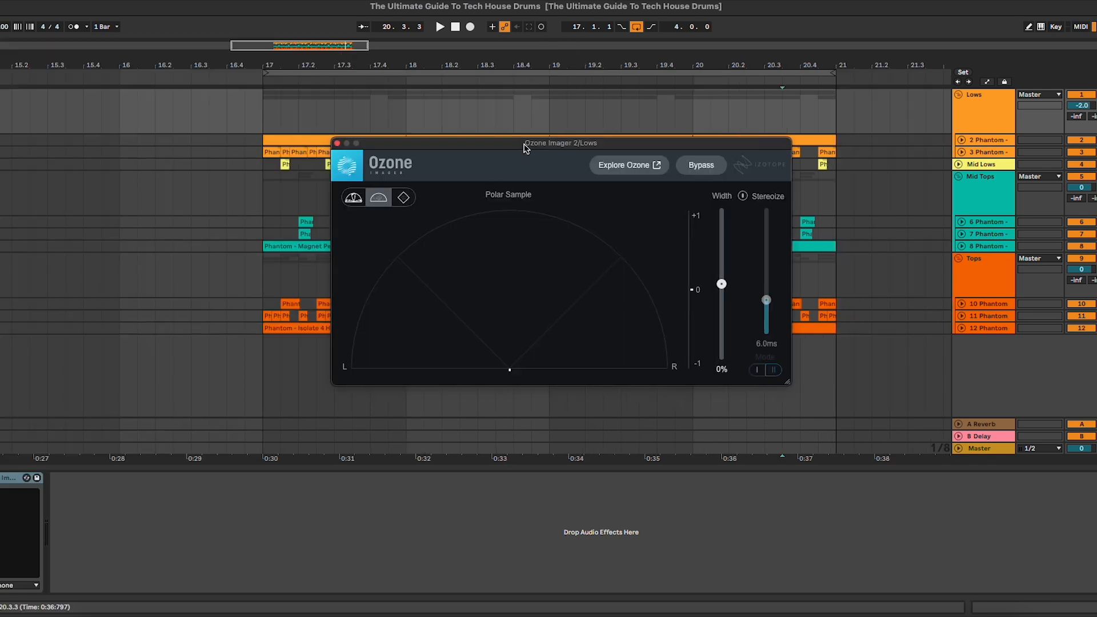
Step: Audition the Lows group on its own, set its Ozone Imager width to -100% and close the plug-in window
click(996, 117)
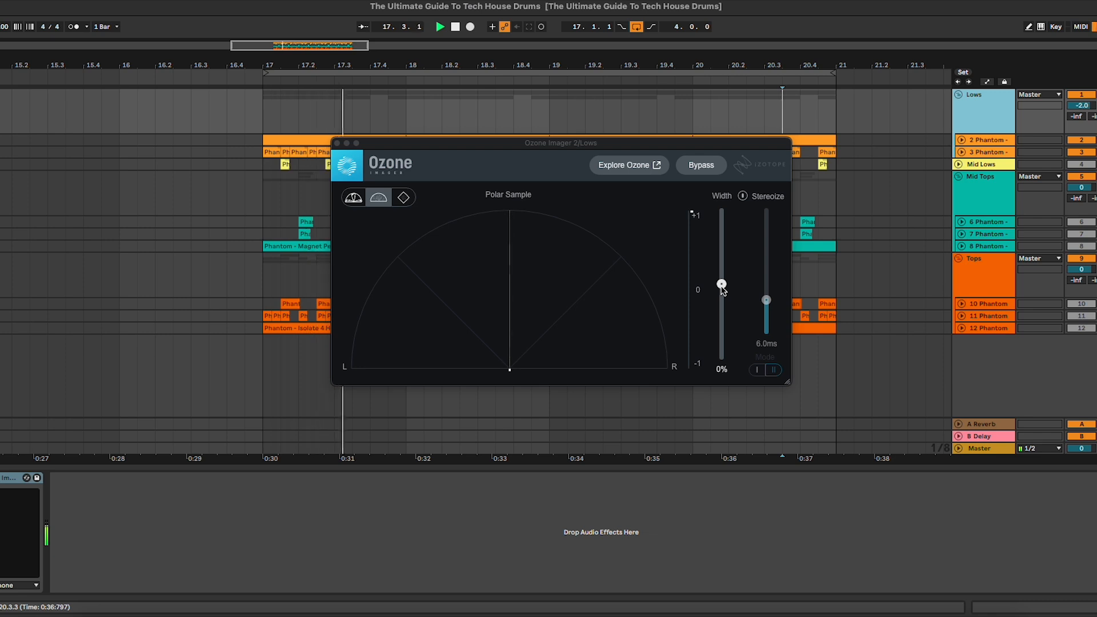
drag(722, 284, 733, 451)
key(space)
drag(587, 144, 610, 135)
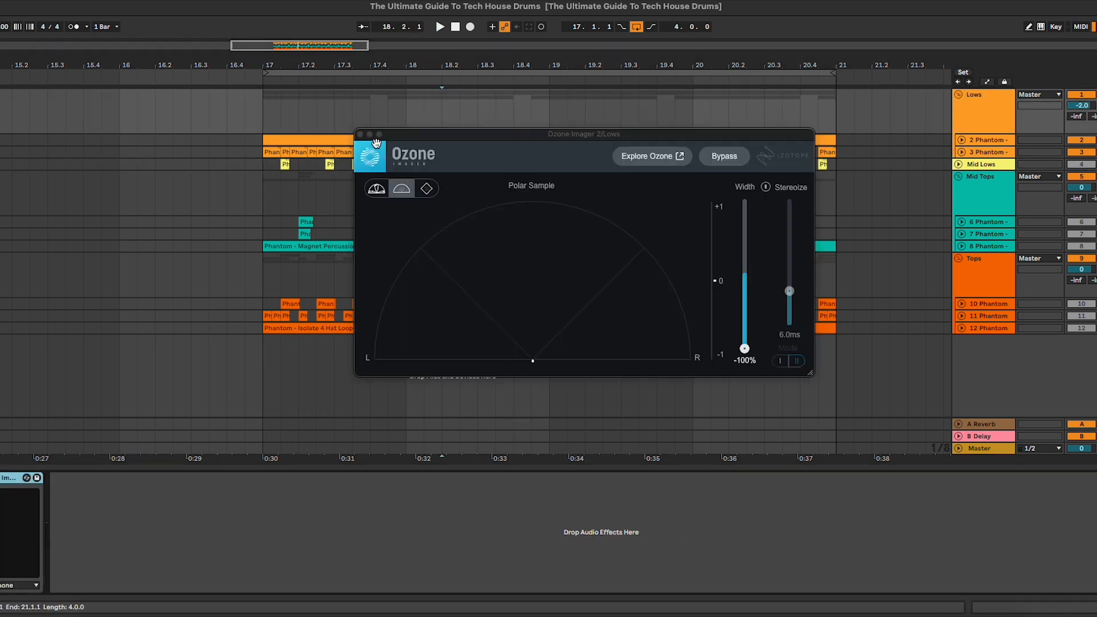
click(359, 135)
Step: Copy the Lows group's Ozone Imager 2 to the Mid Lows track and reset its width to 0%
click(351, 172)
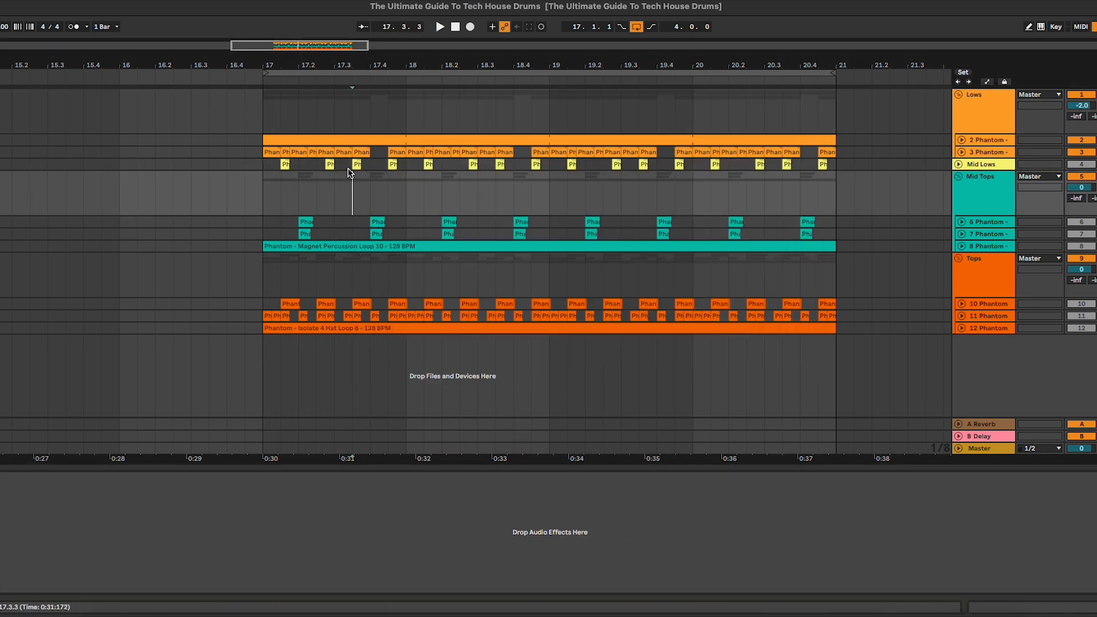
click(442, 164)
click(289, 478)
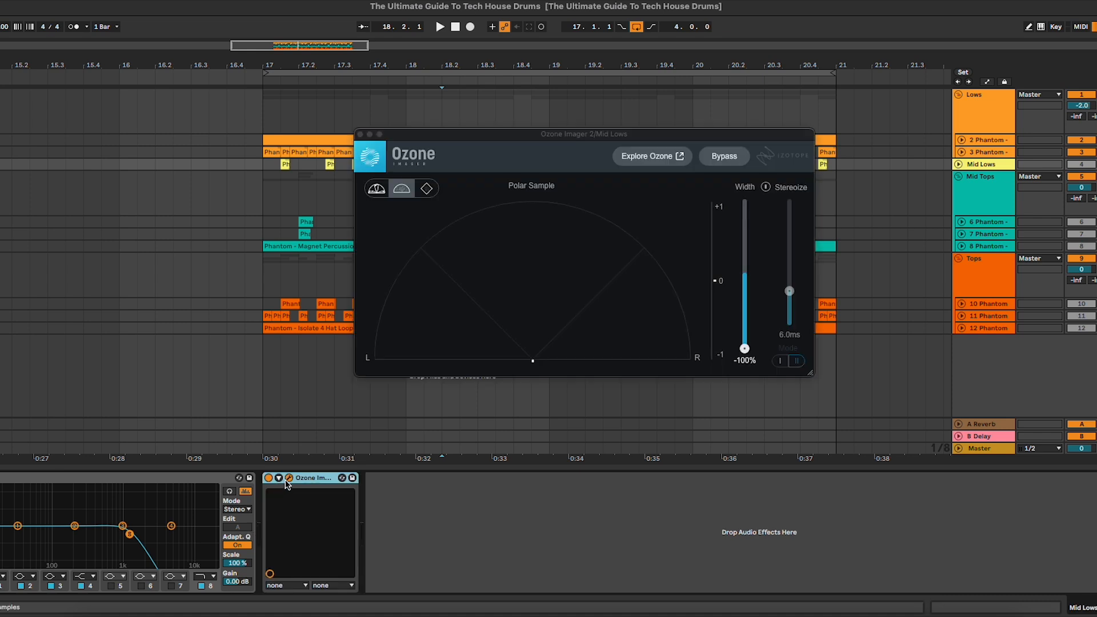
click(744, 359)
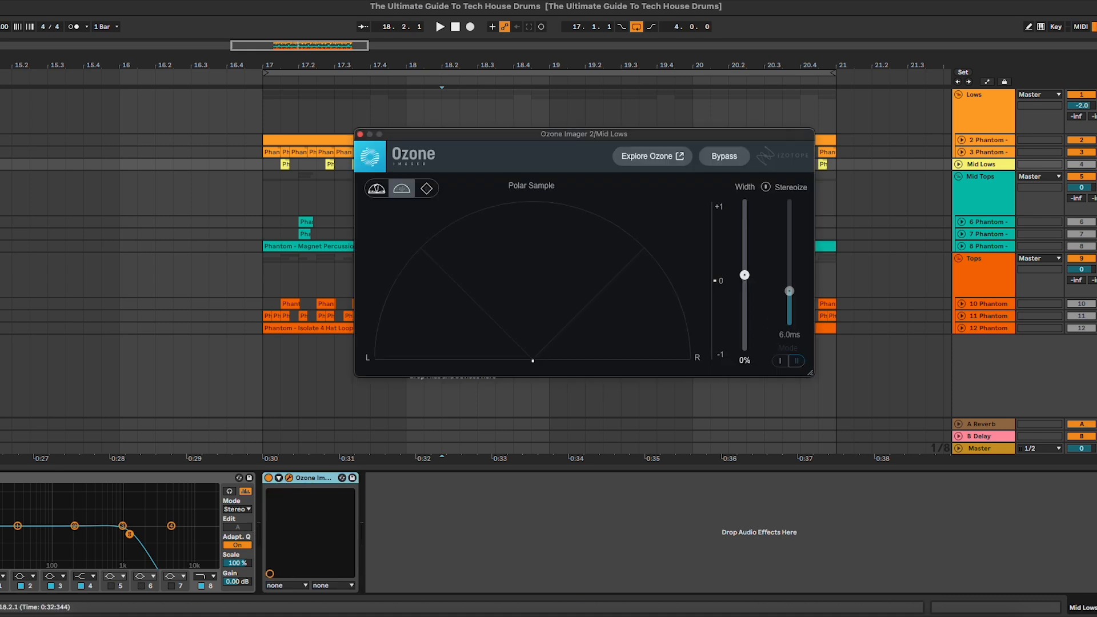
Step: Audition the Mid Lows track, enable Stereoize in its Ozone Imager, set the width to 11% and close the plug-in window
key(space)
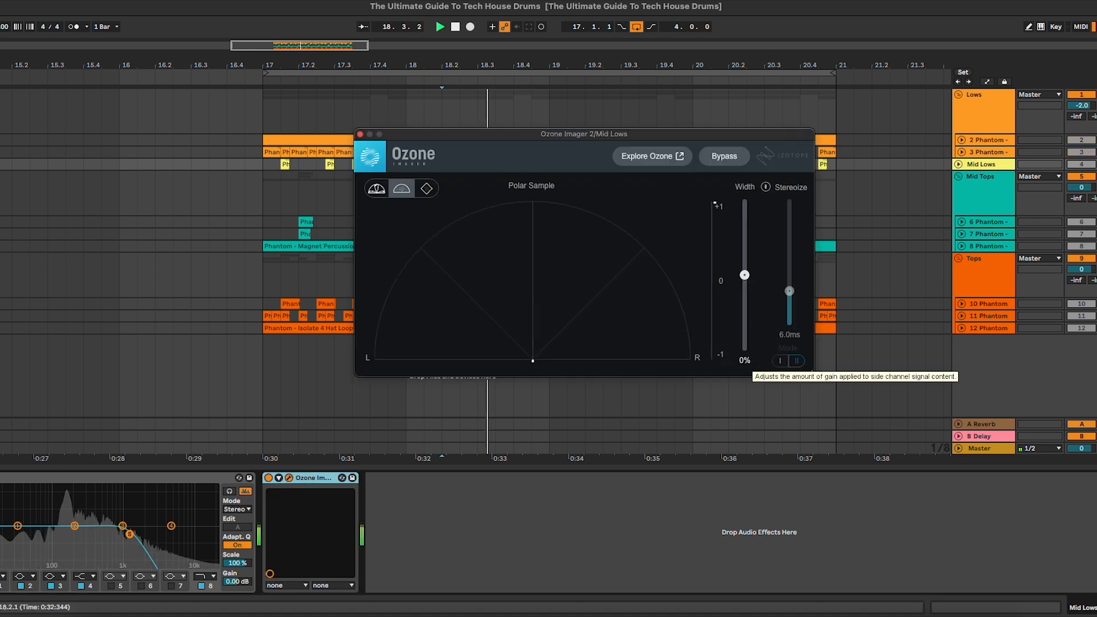
click(778, 193)
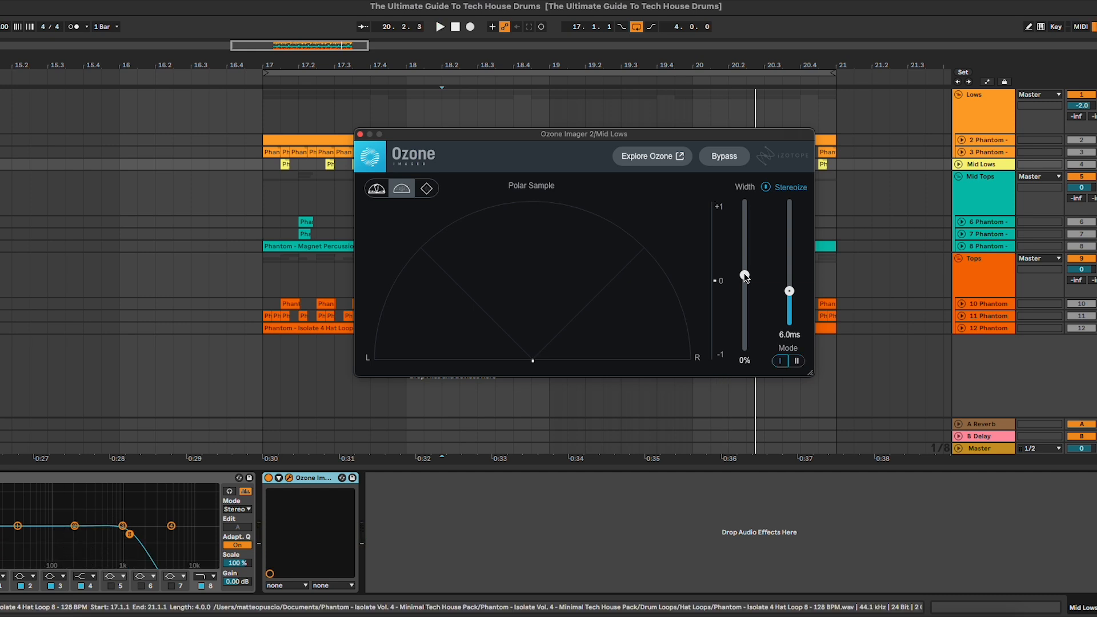
key(space)
drag(744, 274, 745, 270)
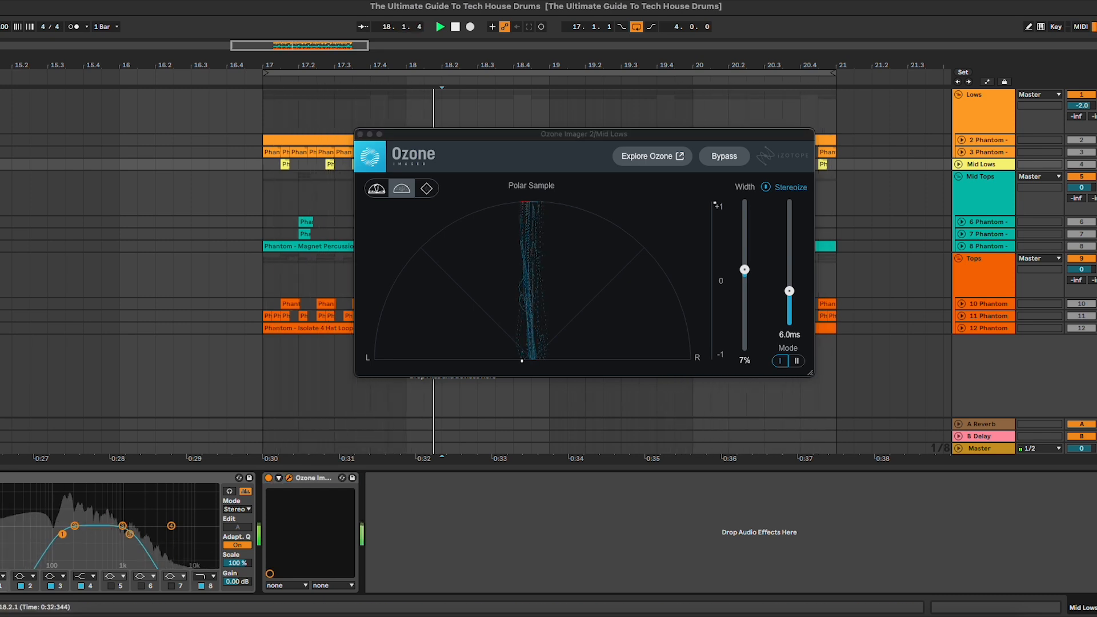
drag(744, 269, 744, 267)
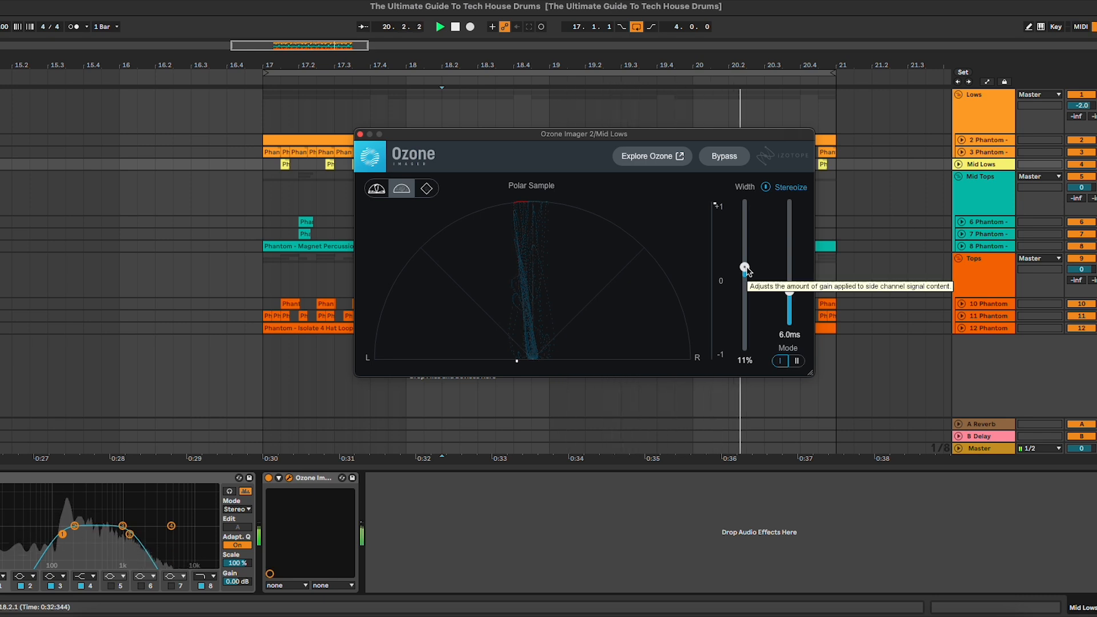
key(space)
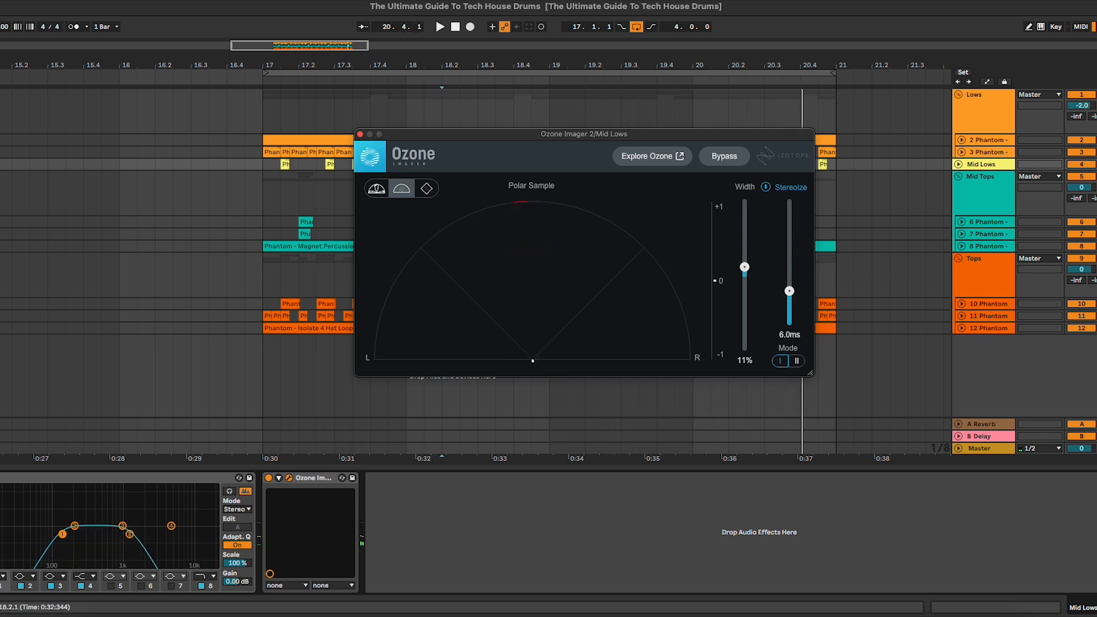
click(360, 134)
Step: Unfold the Isolate 4 Clap 21 track (track 6), copy the Mid Lows Ozone Imager onto it and reset the width to 0%
click(984, 192)
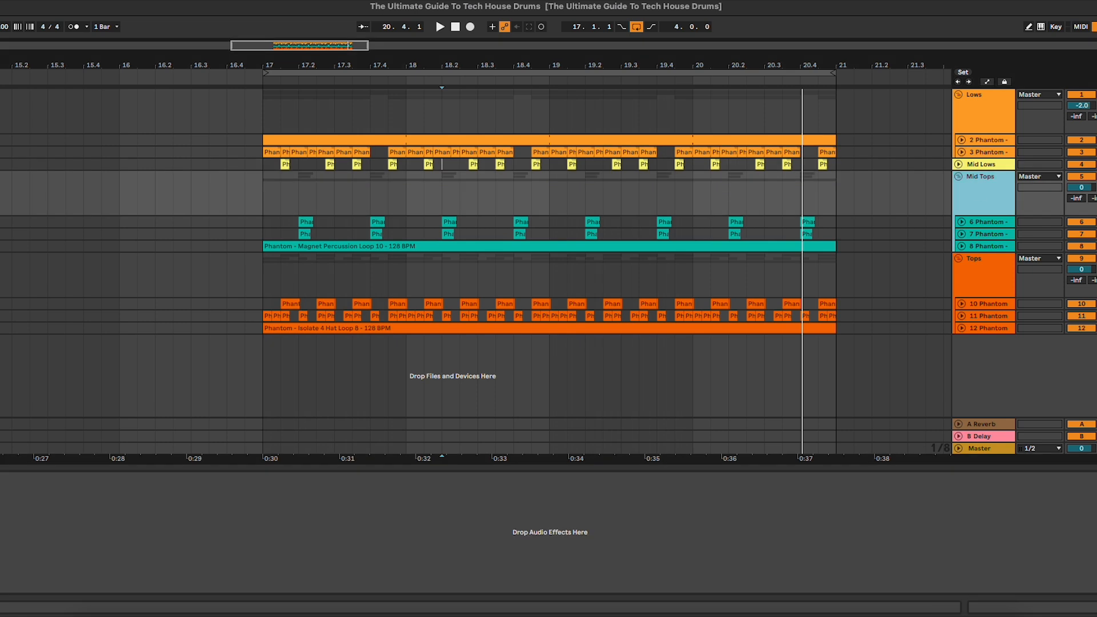
click(961, 222)
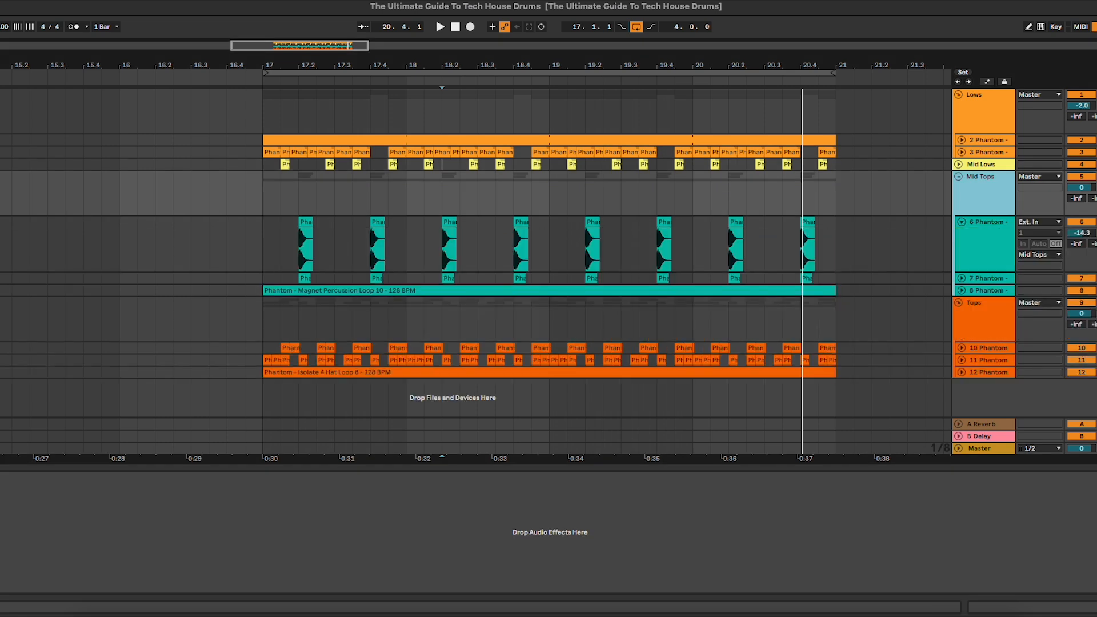
click(984, 247)
click(983, 164)
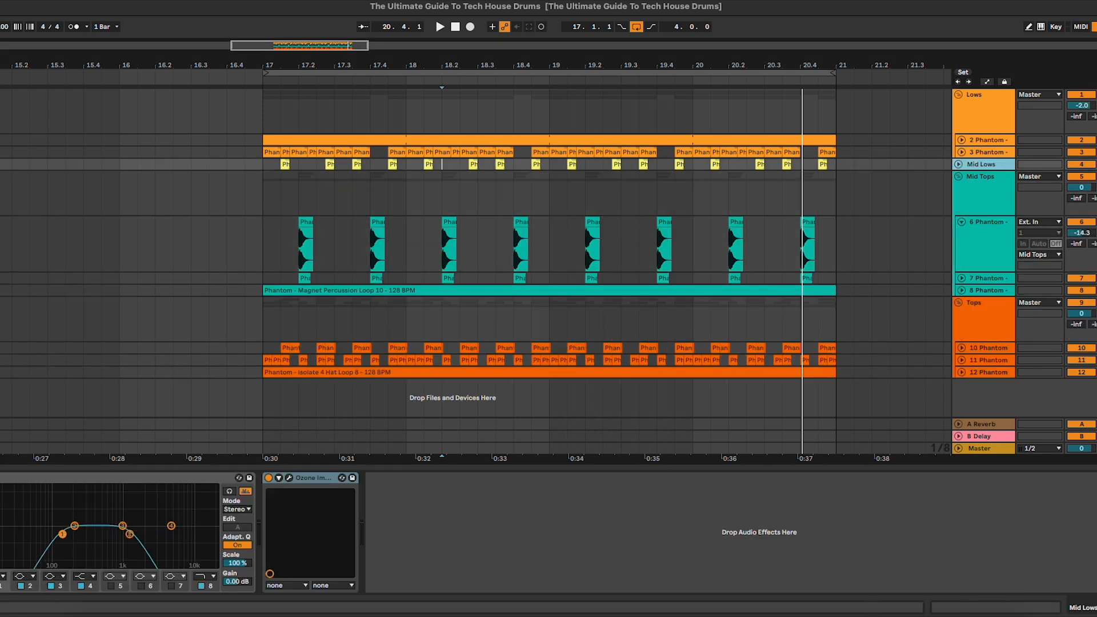
click(313, 478)
click(621, 247)
key(super+v)
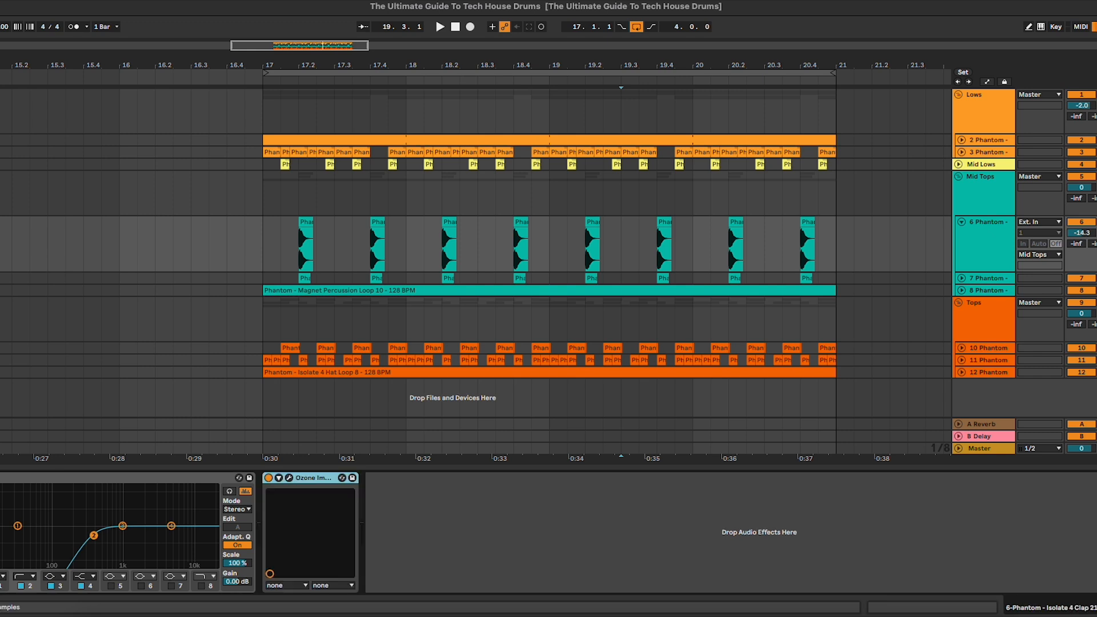
double_click(745, 267)
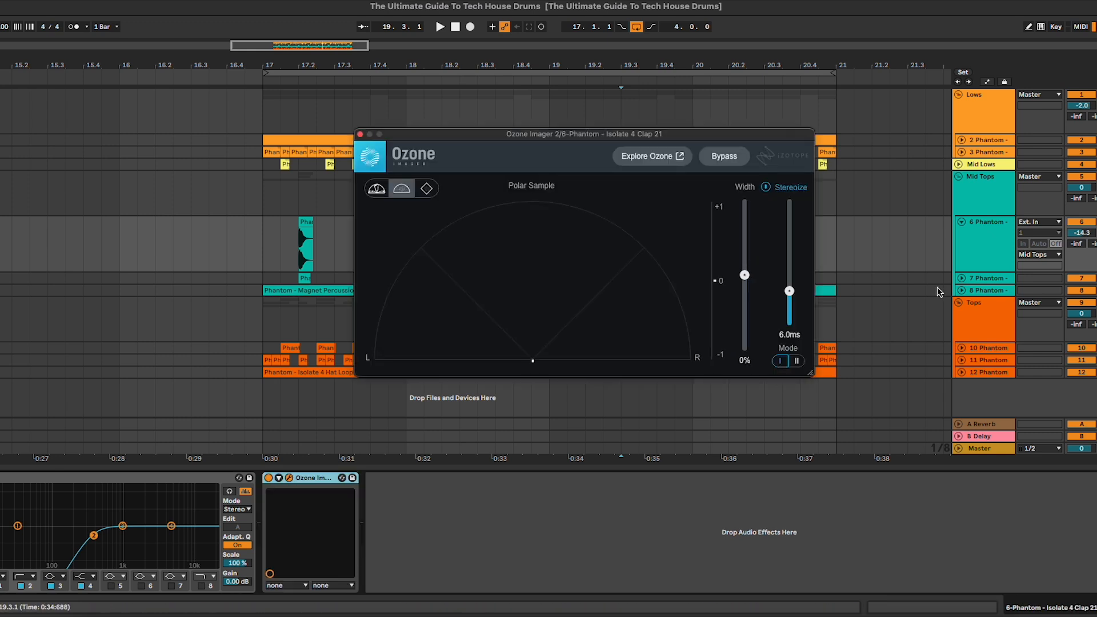
Step: Audition the Isolate 4 Clap 21 track on its own, comparing an imager width of -100% with 0%
click(973, 250)
key(space)
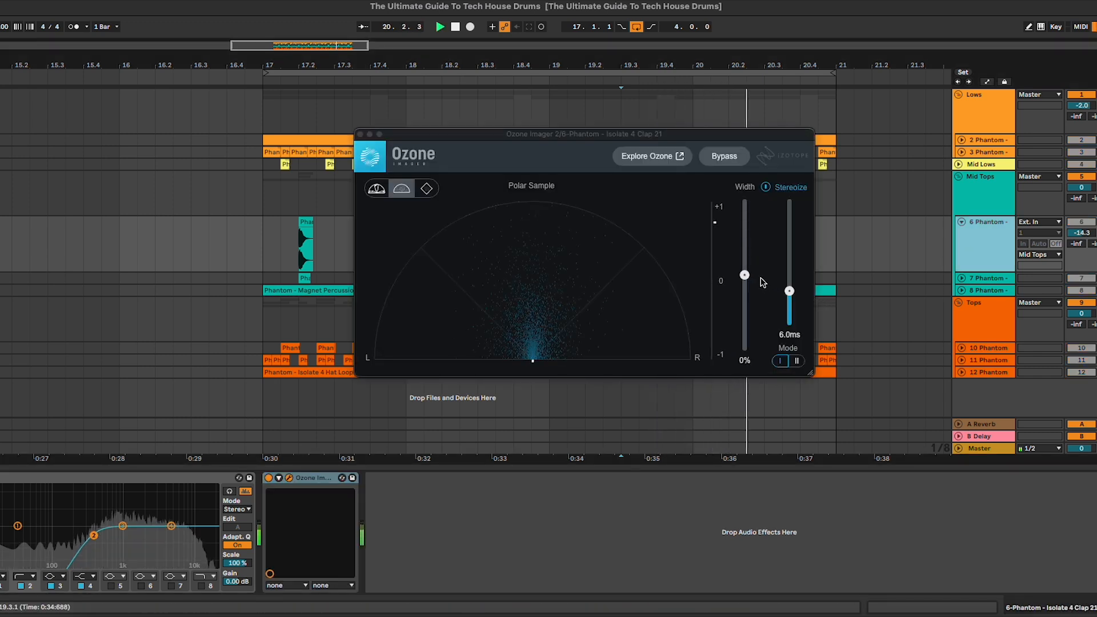
key(space)
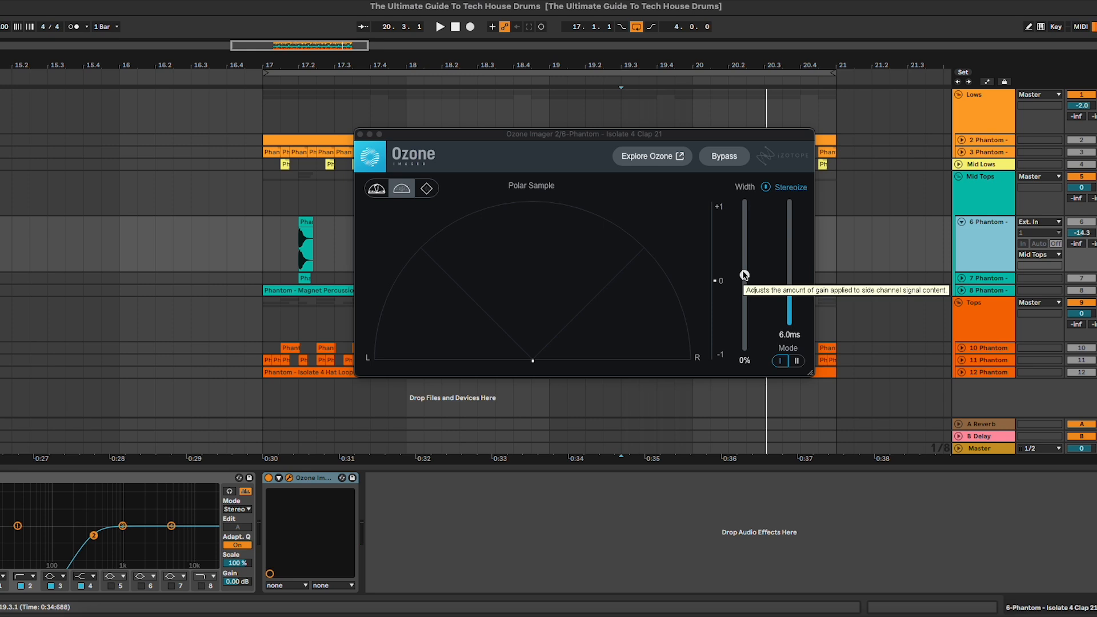
click(745, 277)
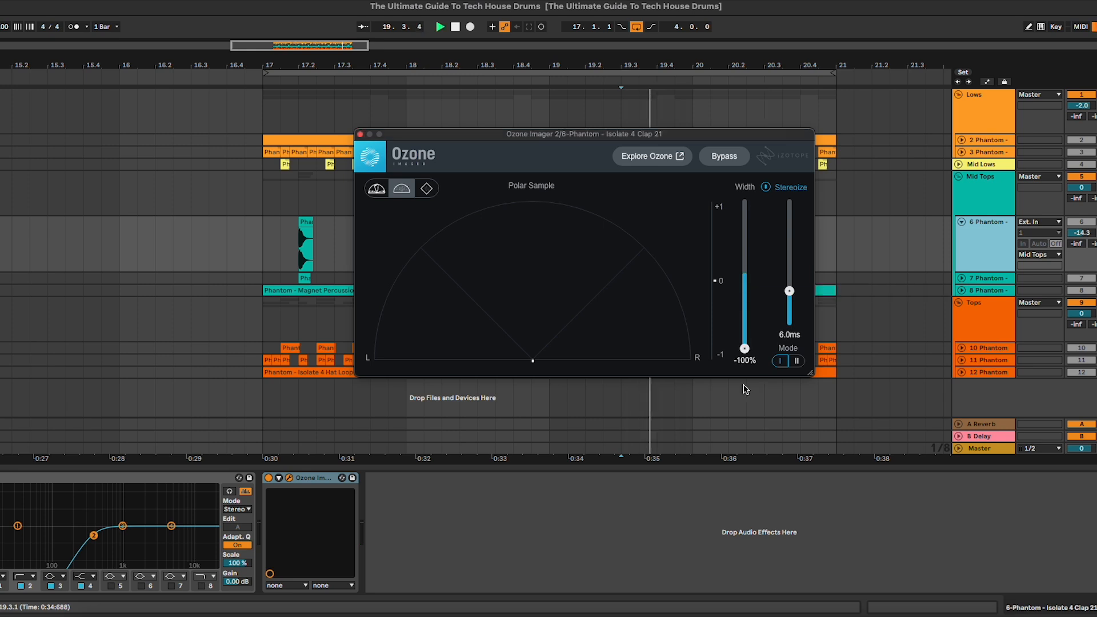
double_click(743, 348)
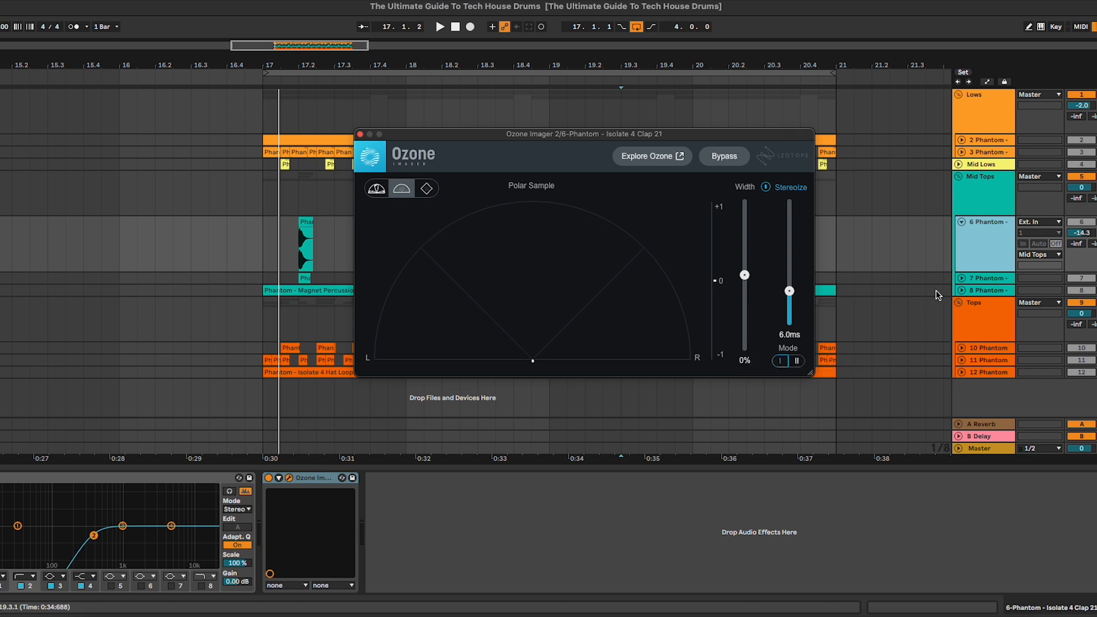
Step: Unfold the Isolate 4 Clap 26 track (track 7), copy the Ozone Imager 2 onto it and audition it at 0% width
click(963, 278)
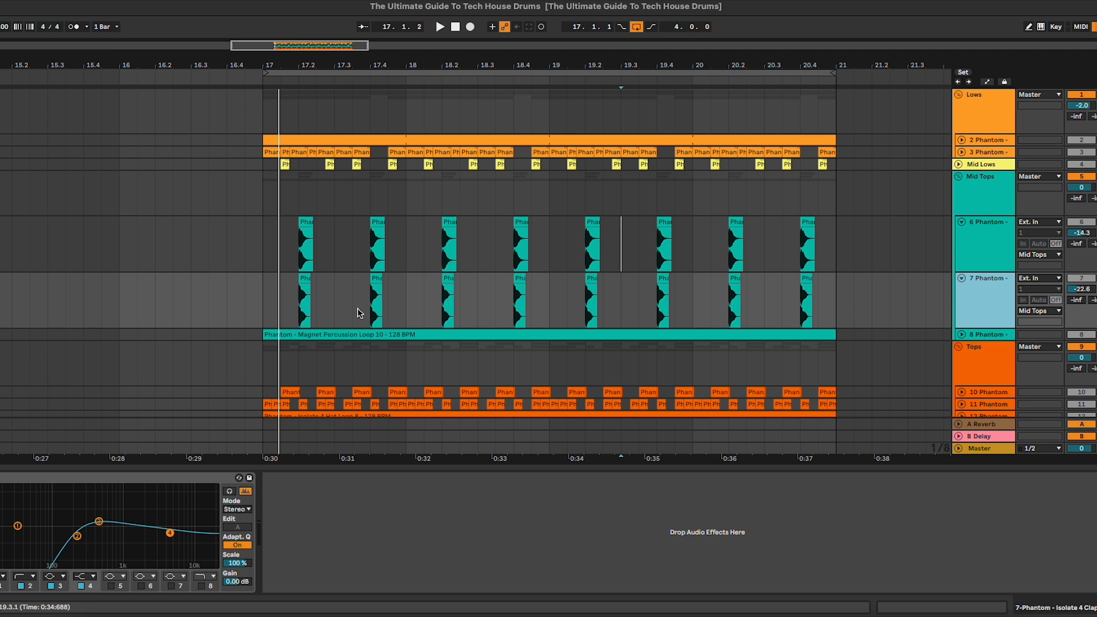
click(306, 281)
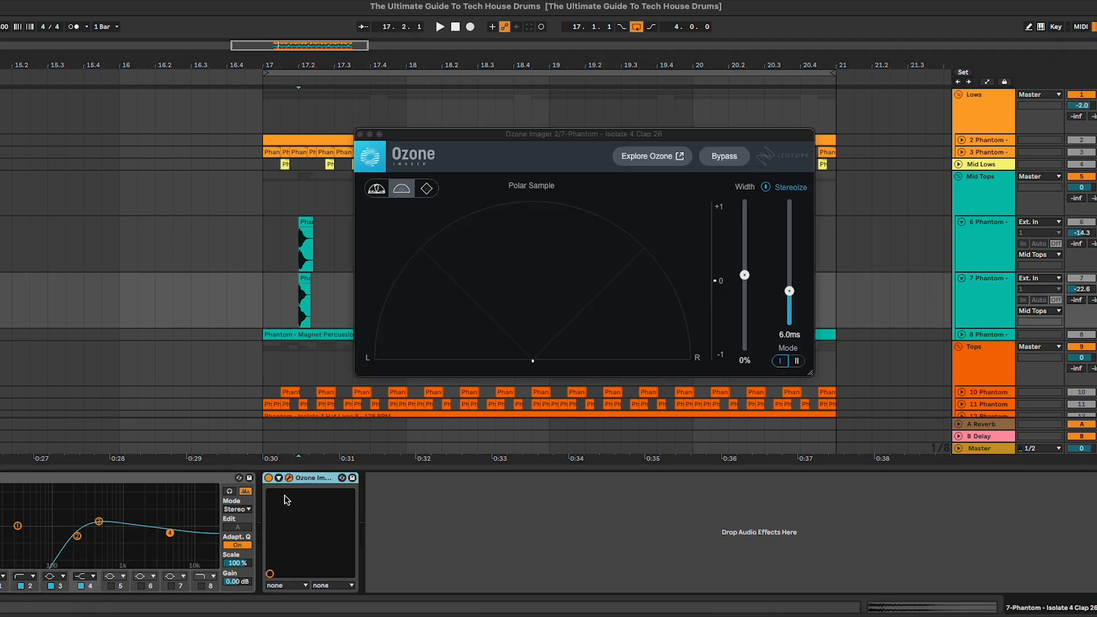
key(space)
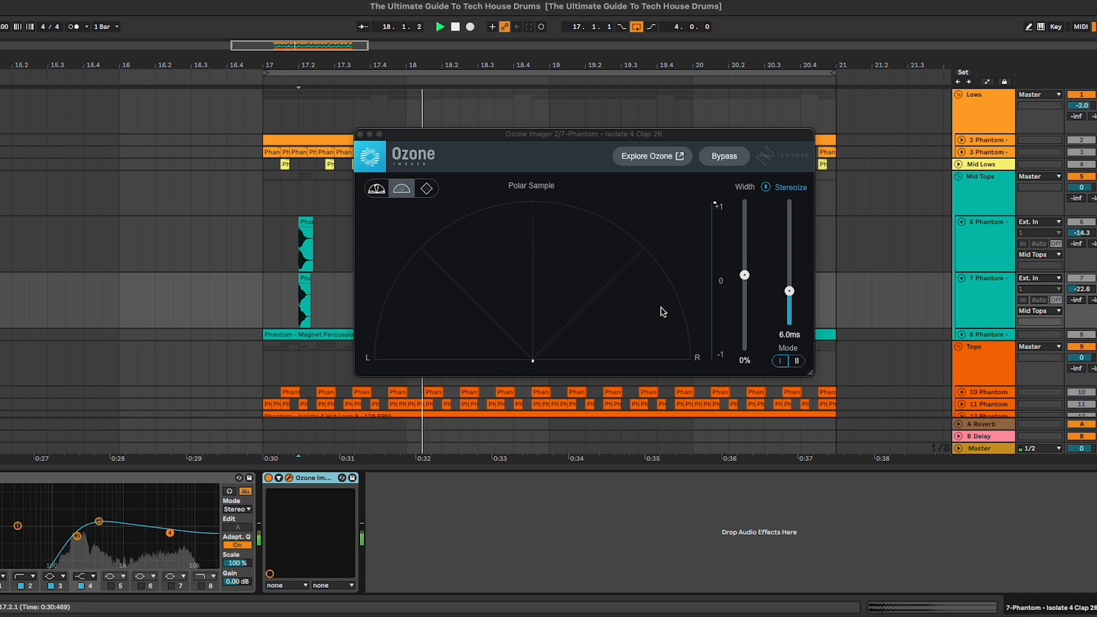
key(space)
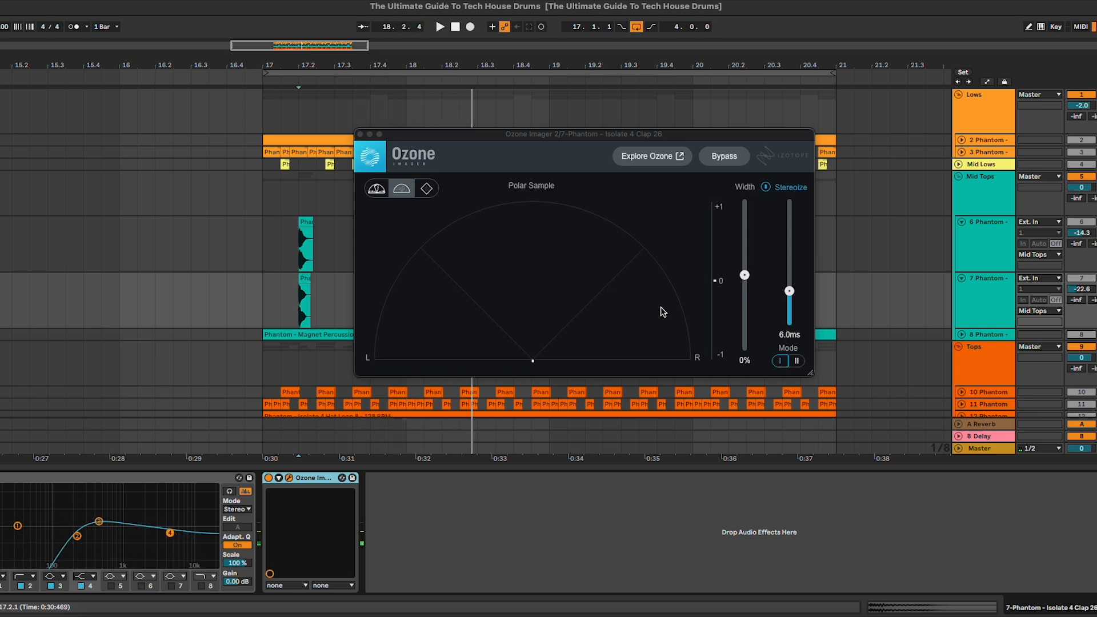
Step: Set the Isolate 4 Clap 21 imager width to 10% and raise the Clap 26 track's volume to -20.0 dB during playback
click(975, 265)
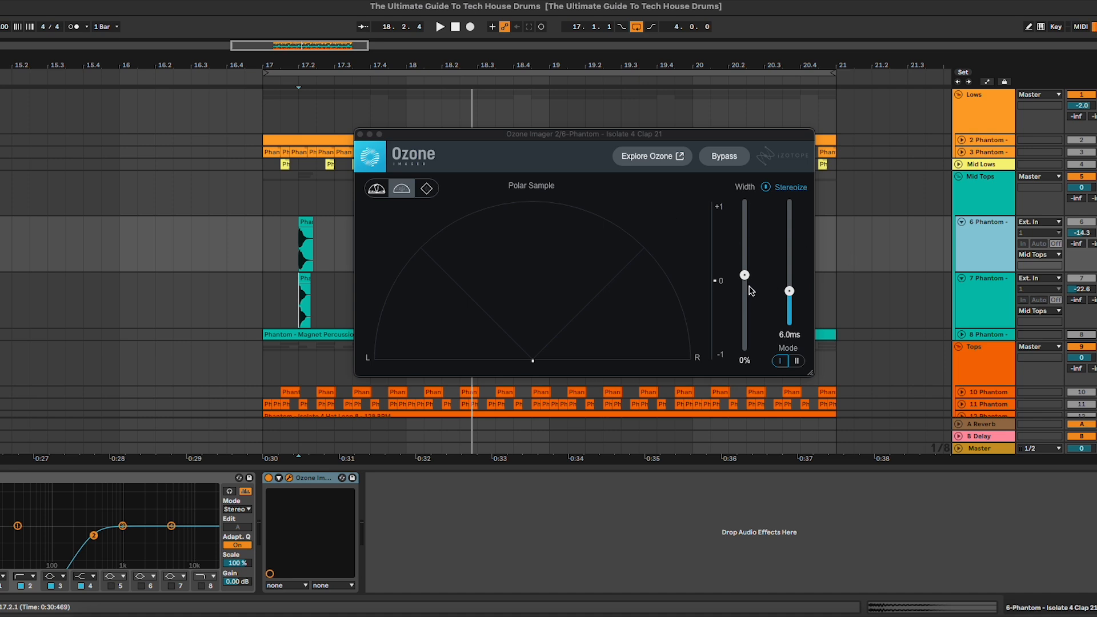
key(space)
drag(745, 276, 747, 271)
click(1086, 290)
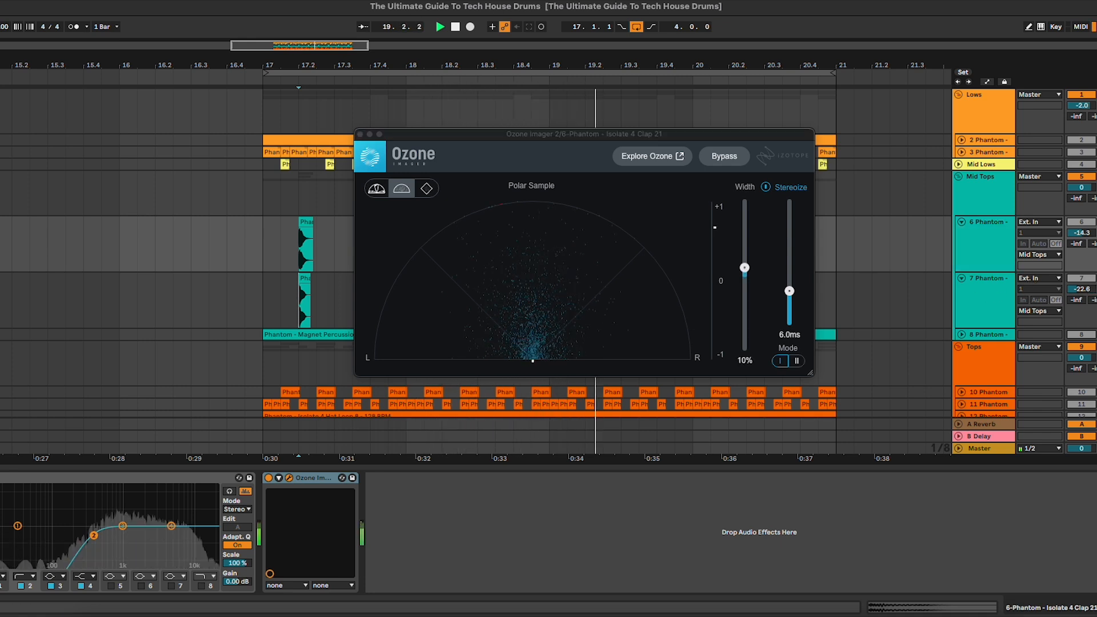
drag(1079, 290, 1079, 288)
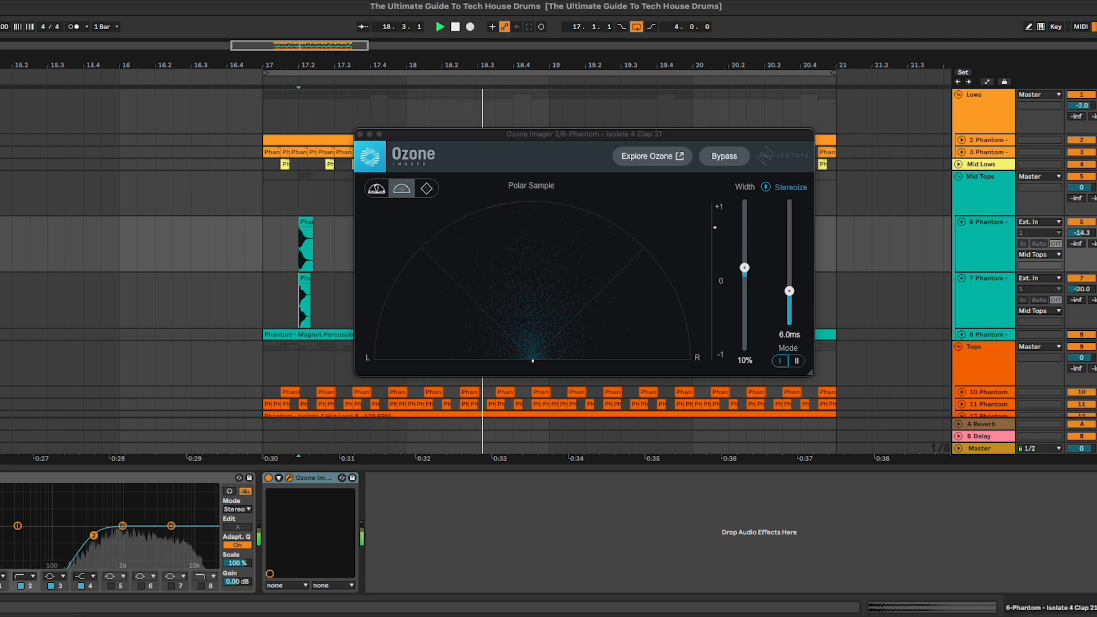
key(space)
Step: Fold both clap tracks, copy the Ozone Imager 2 onto the Magnet Percussion Loop 10 track (track 8) and audition that track
click(962, 279)
click(961, 222)
click(963, 247)
click(984, 249)
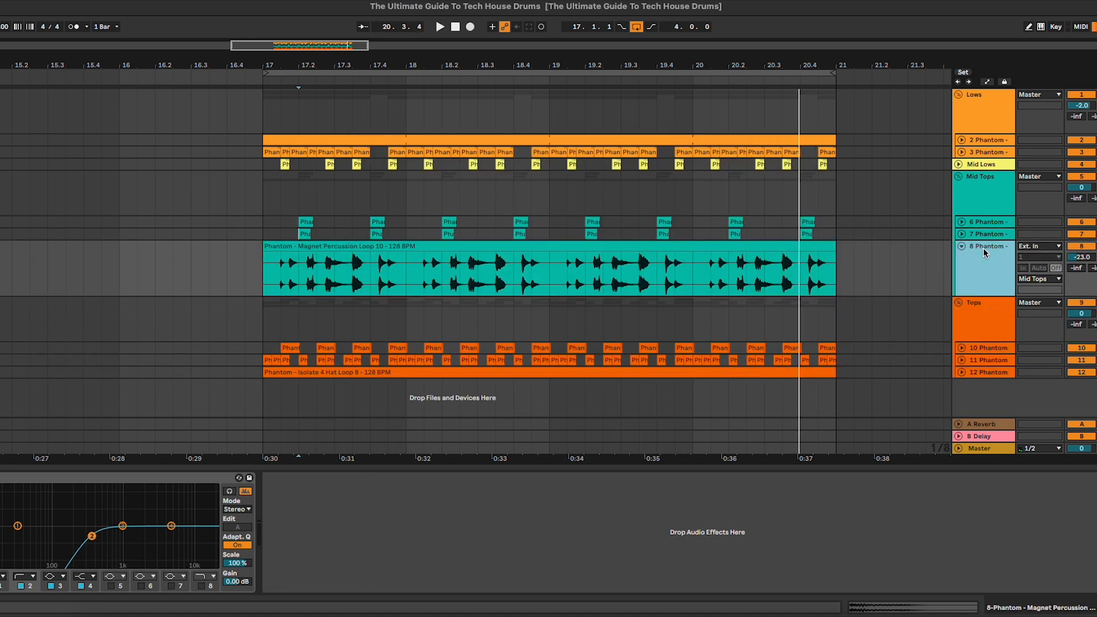
click(306, 502)
key(super+v)
key(space)
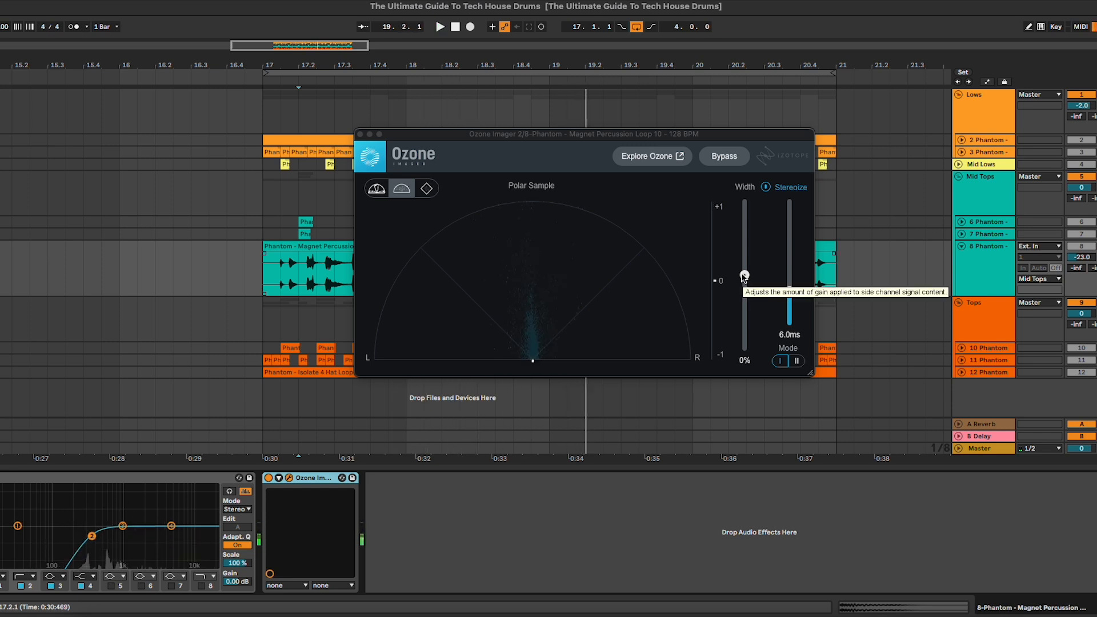
key(space)
Step: Set the Magnet Percussion Loop 10 imager width to 15% during playback and close the plug-in window
drag(613, 134, 645, 131)
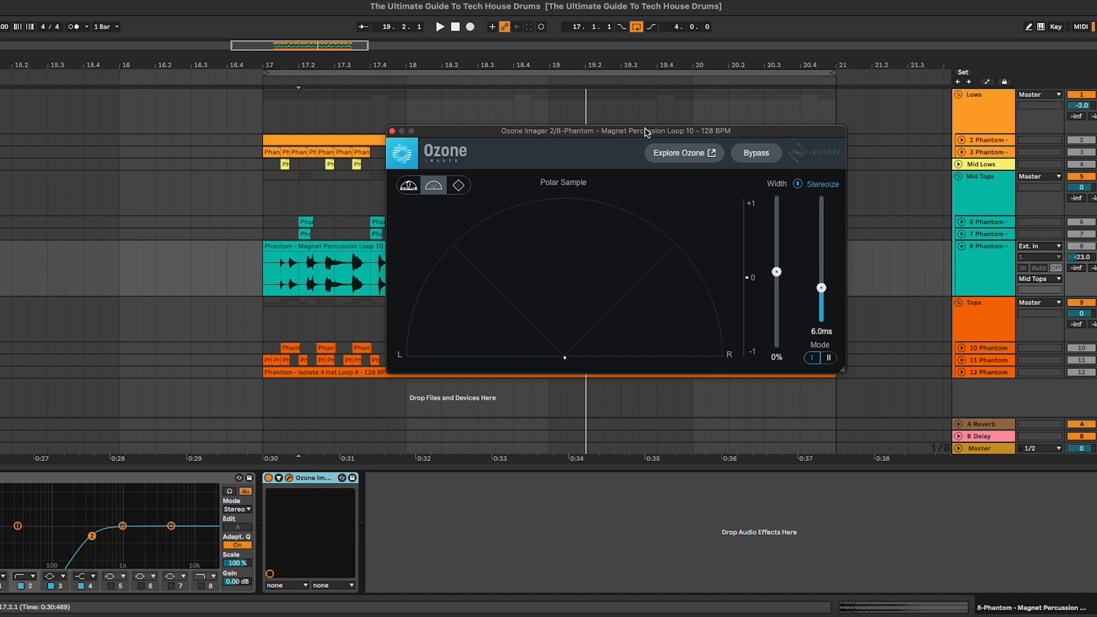
click(777, 269)
key(space)
drag(777, 269, 779, 264)
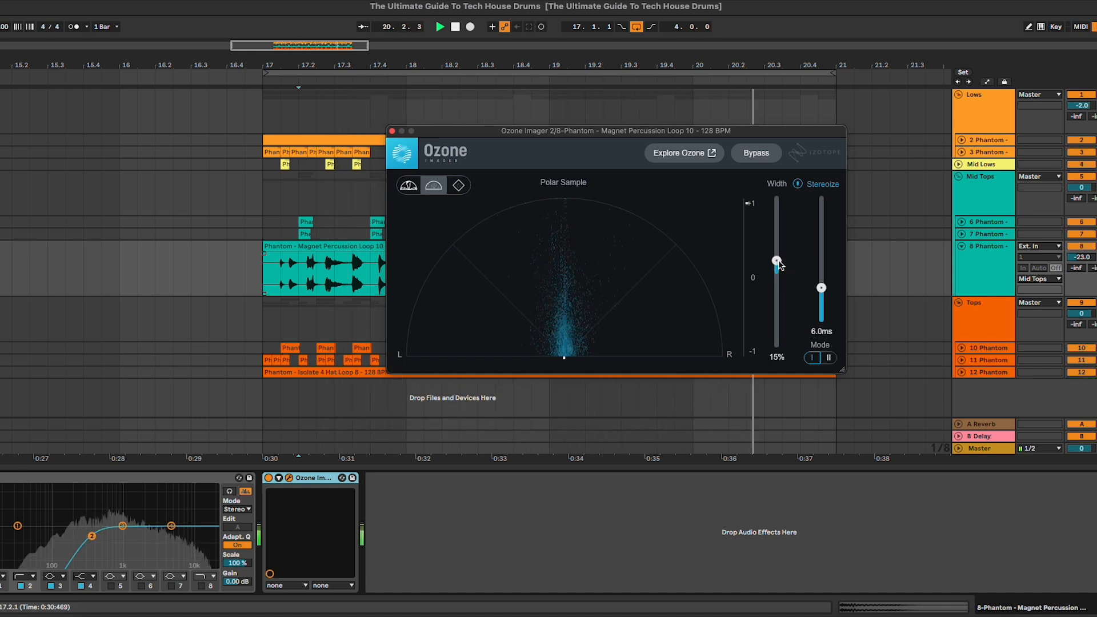
click(392, 132)
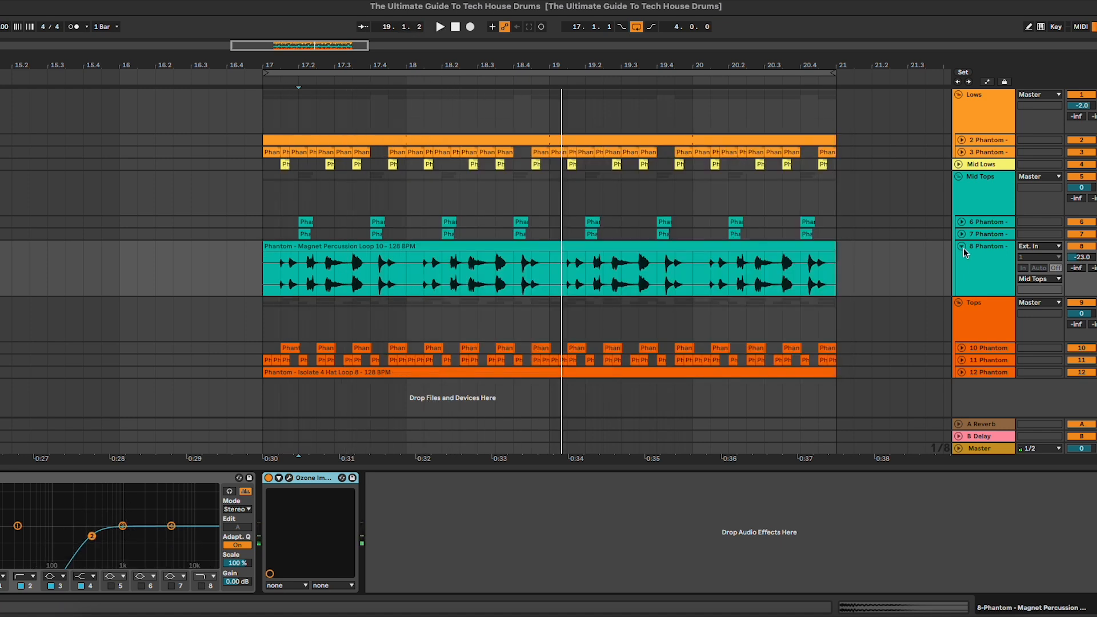
Step: Fold the Magnet Percussion Loop 10 track and briefly inspect the Isolate 4 Closed Hihat 4 track's clips
click(971, 279)
click(985, 303)
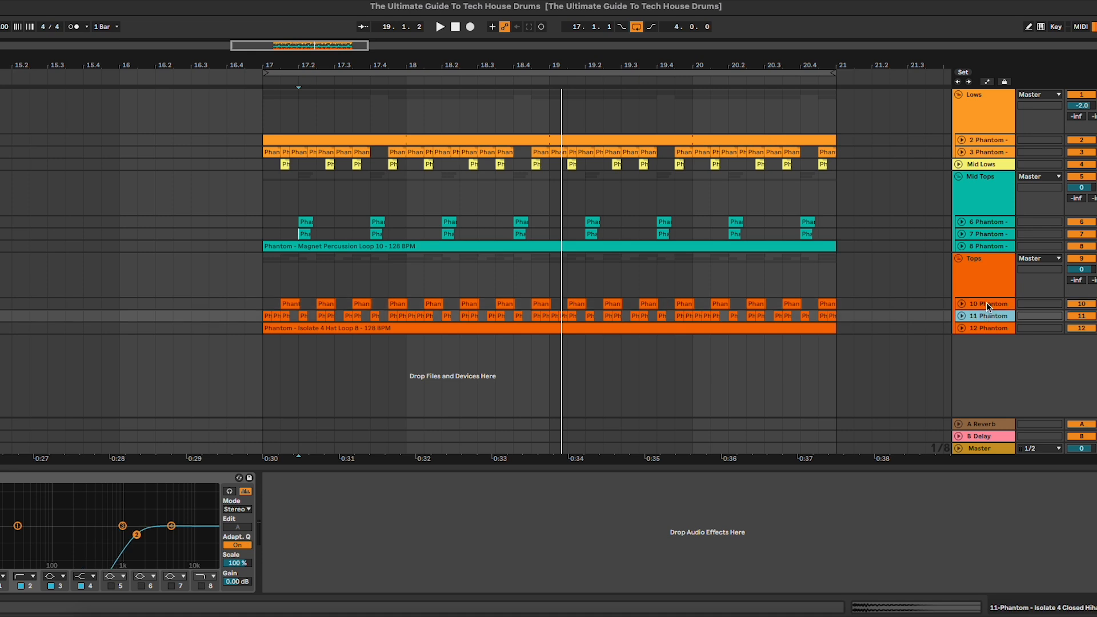
click(777, 315)
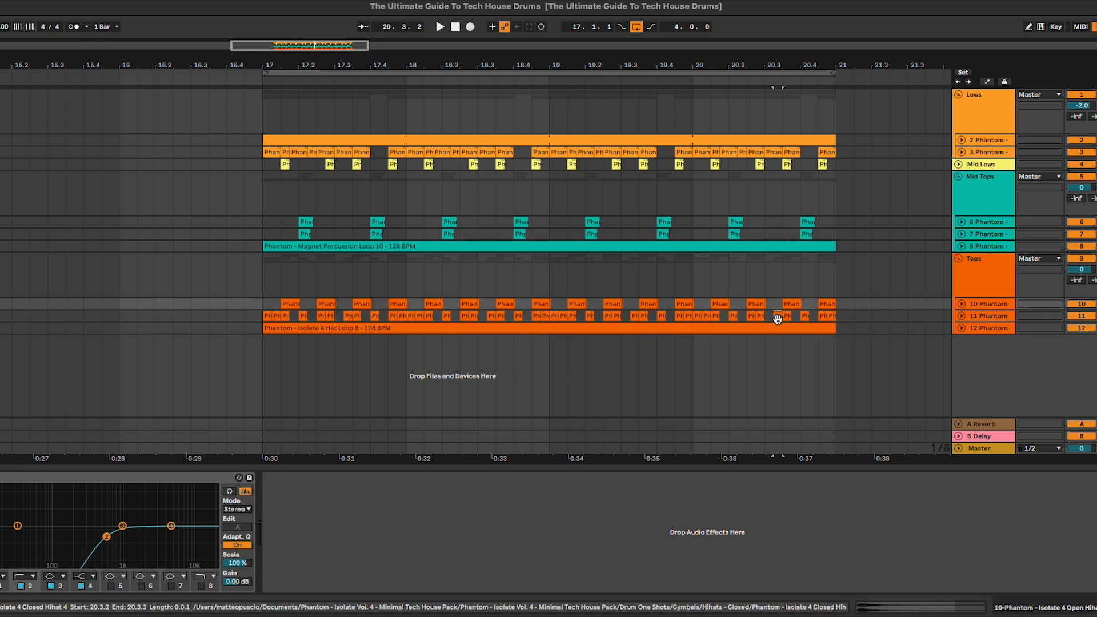
click(963, 317)
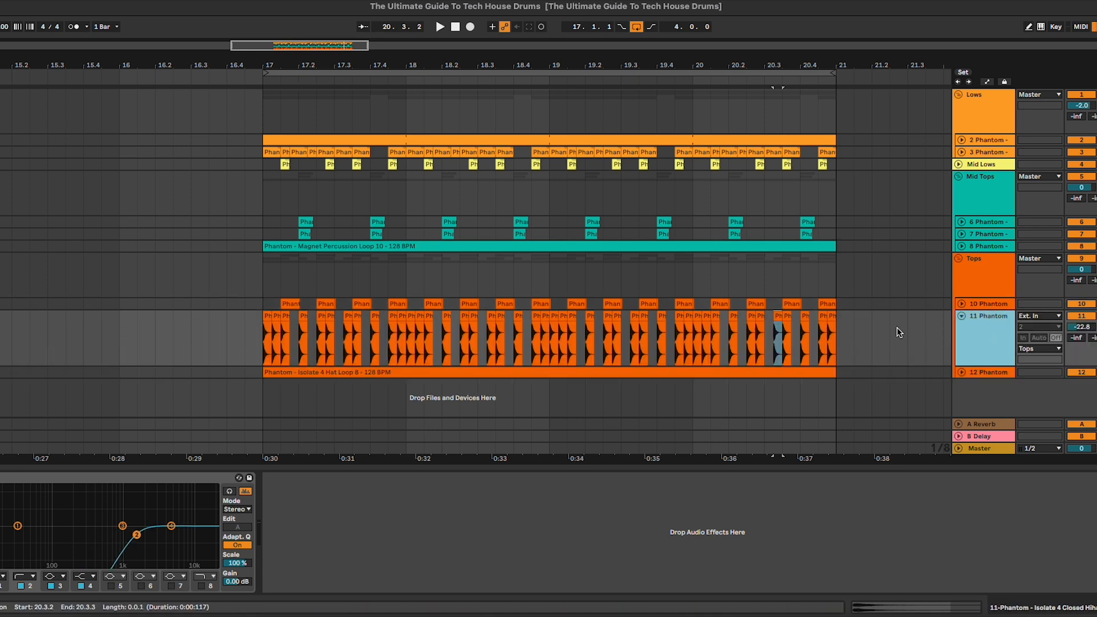
click(962, 316)
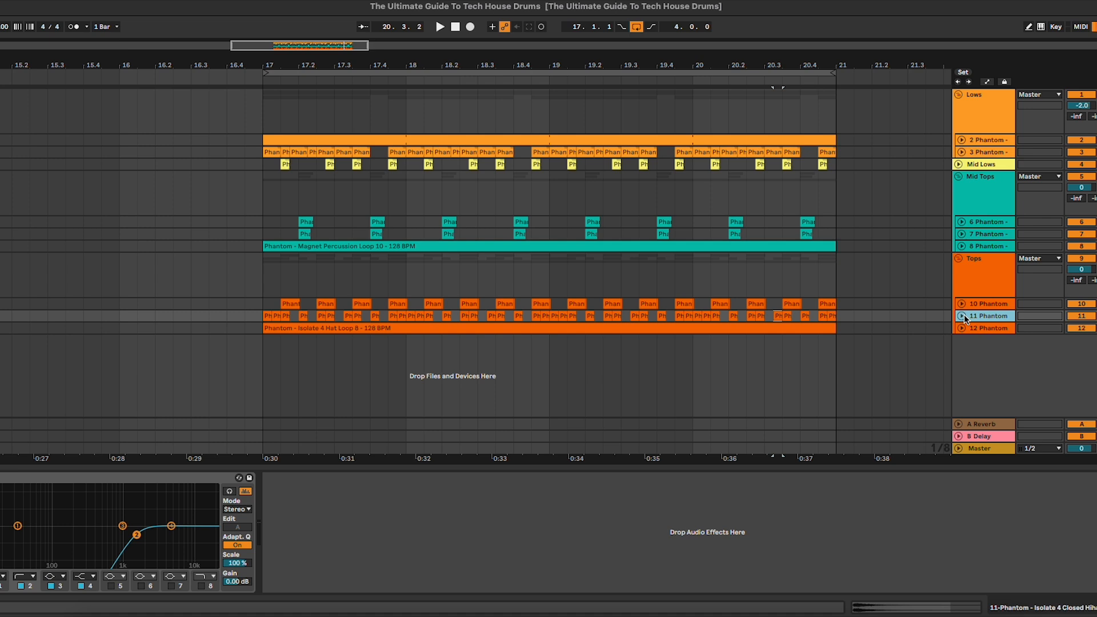
Step: Copy the Ozone Imager 2 onto the Isolate 4 Open Hihat 4 track (track 10) and audition it on its own
click(986, 304)
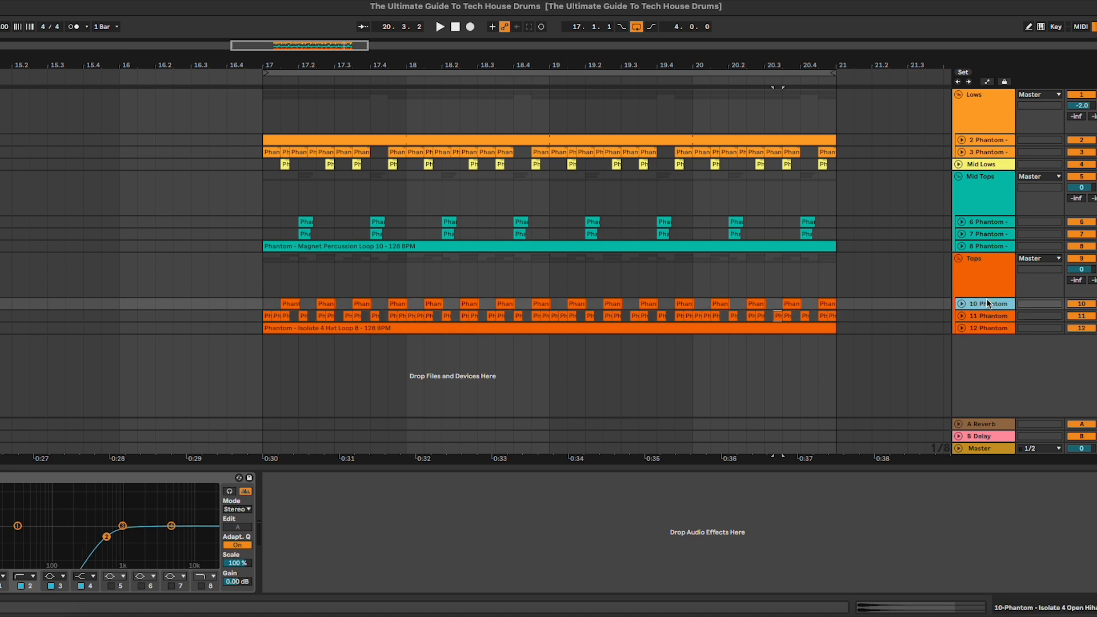
click(640, 525)
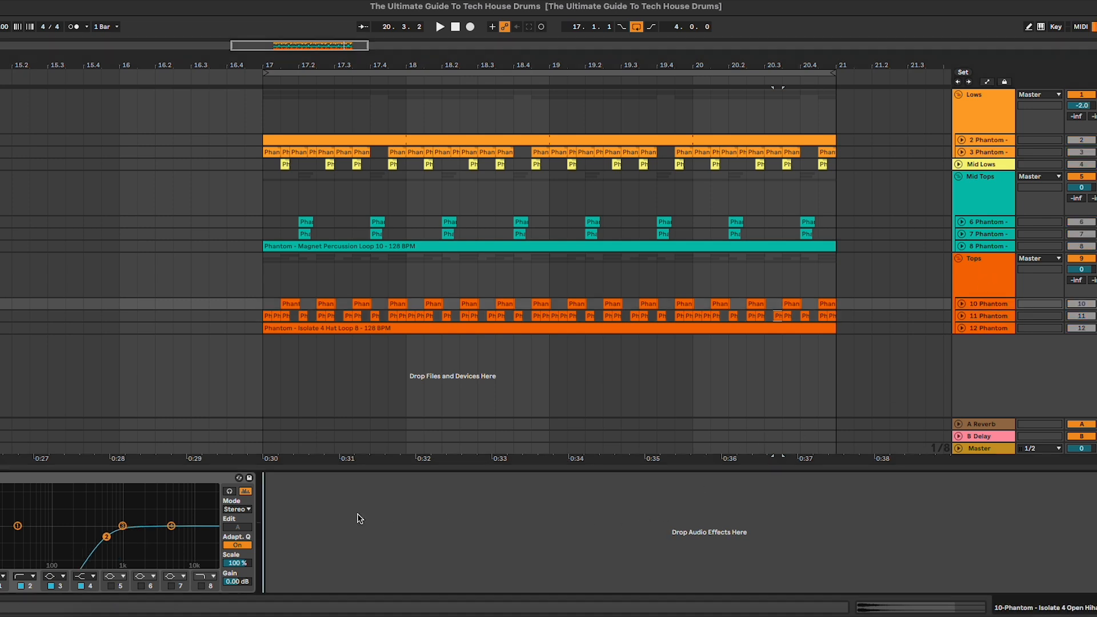
key(super+v)
key(space)
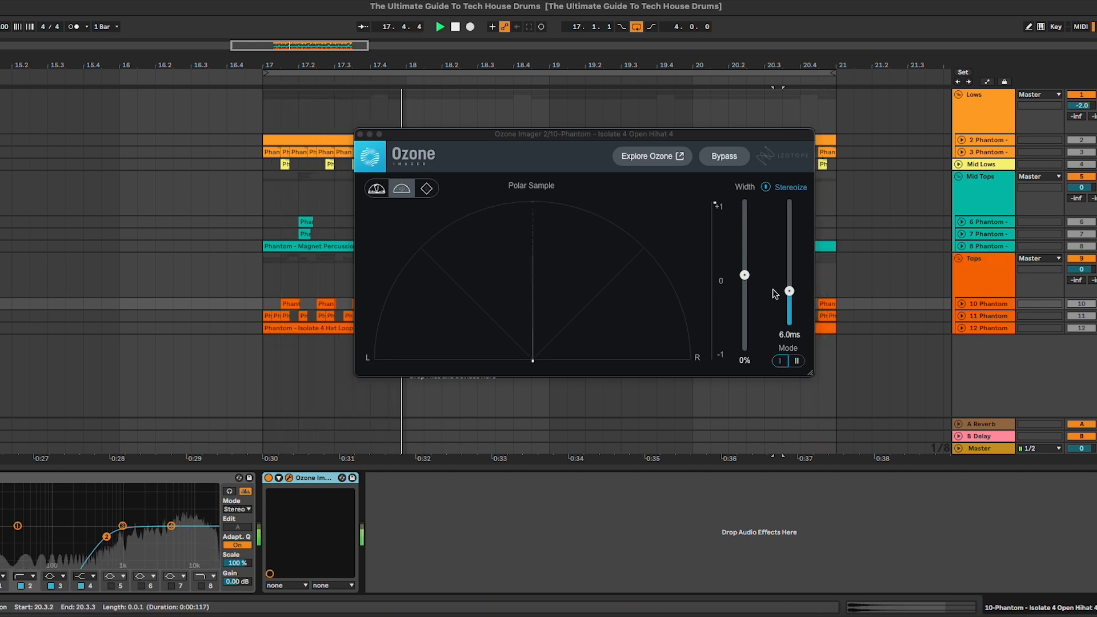
key(space)
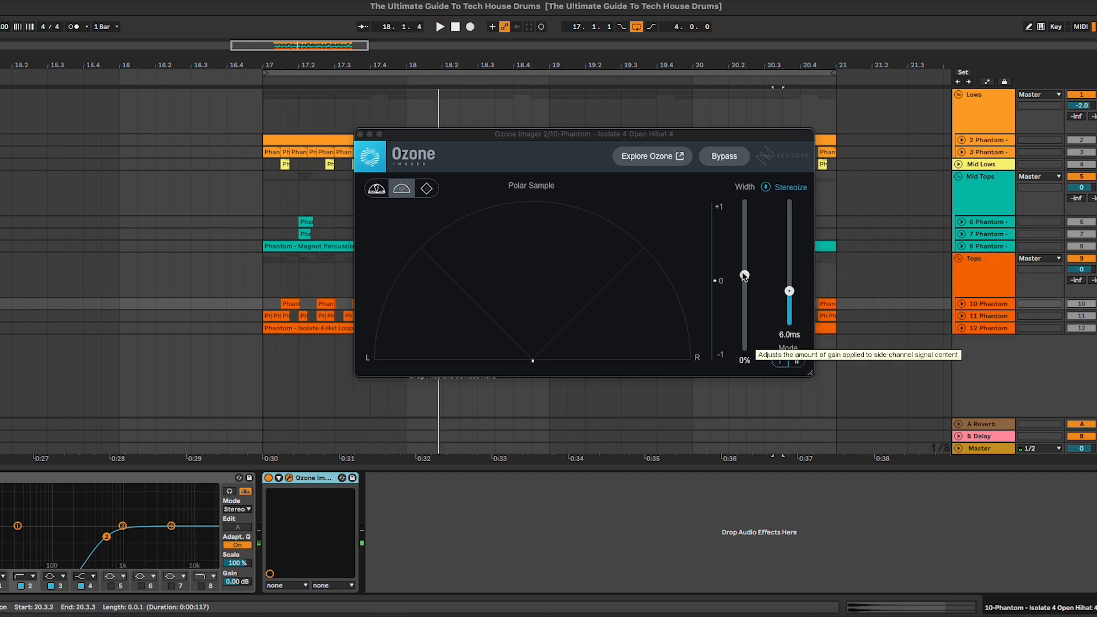
Step: Set the Isolate 4 Open Hihat 4 imager width to 40% while listening to the result
drag(742, 273, 745, 244)
key(space)
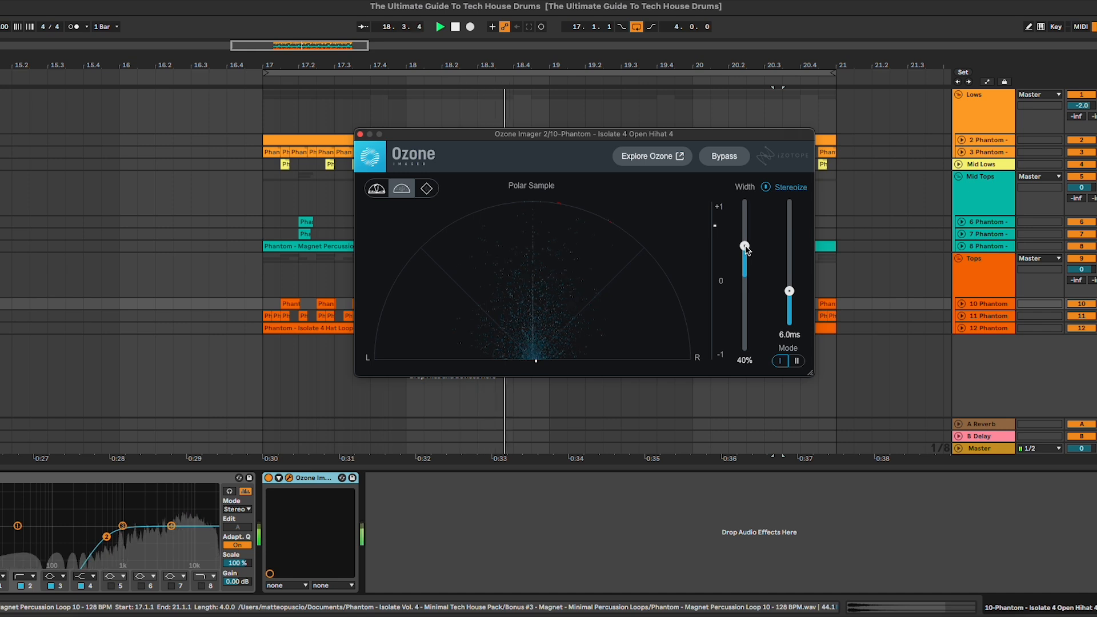
drag(745, 245, 745, 246)
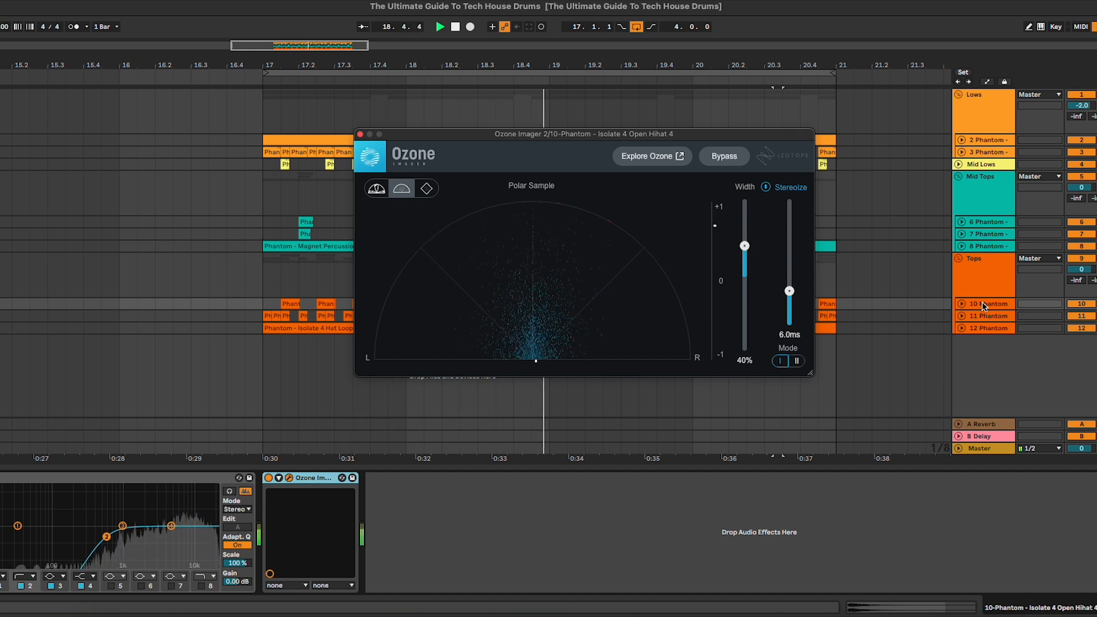
Step: Copy the Ozone Imager 2 onto the Isolate 4 Closed Hihat 4 track (track 11) and audition widths of -100% and 0%
click(969, 314)
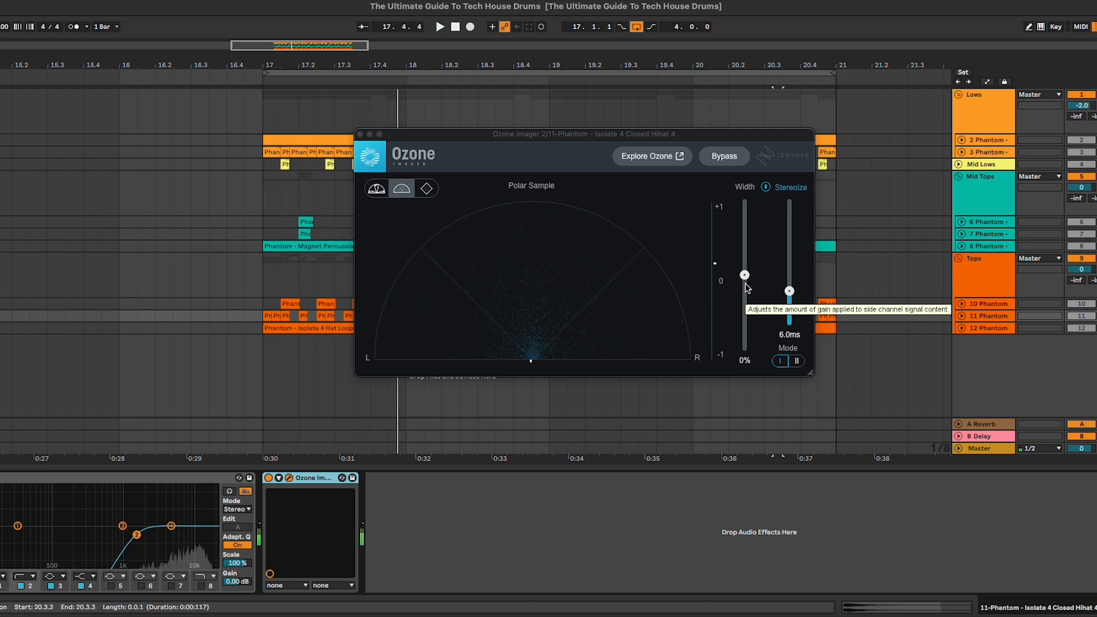
click(695, 139)
drag(696, 139, 701, 139)
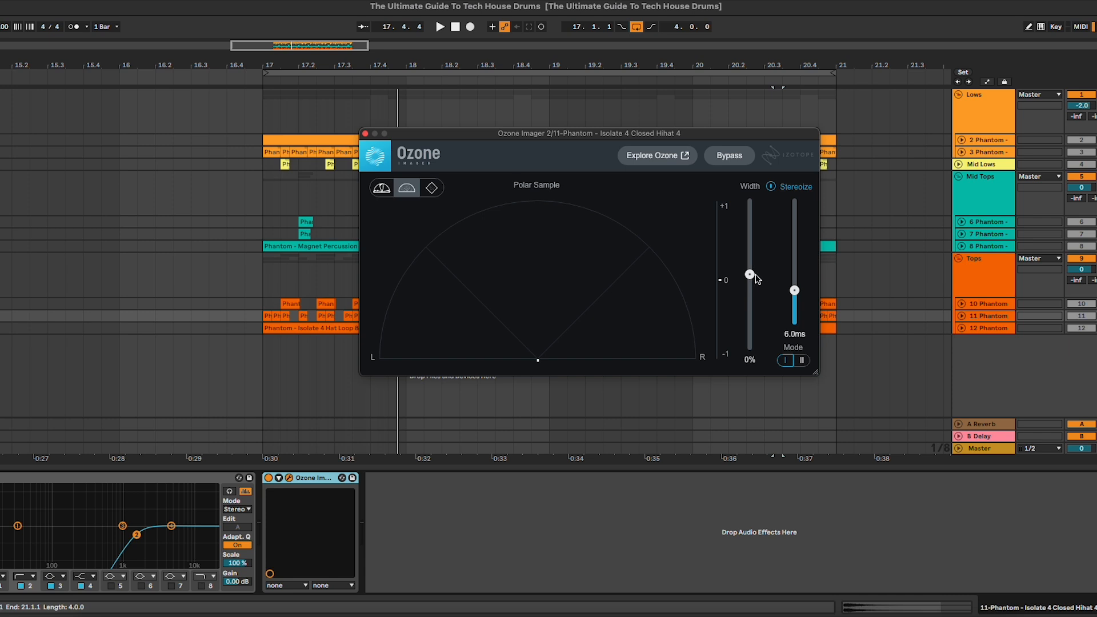
key(space)
drag(749, 276, 750, 381)
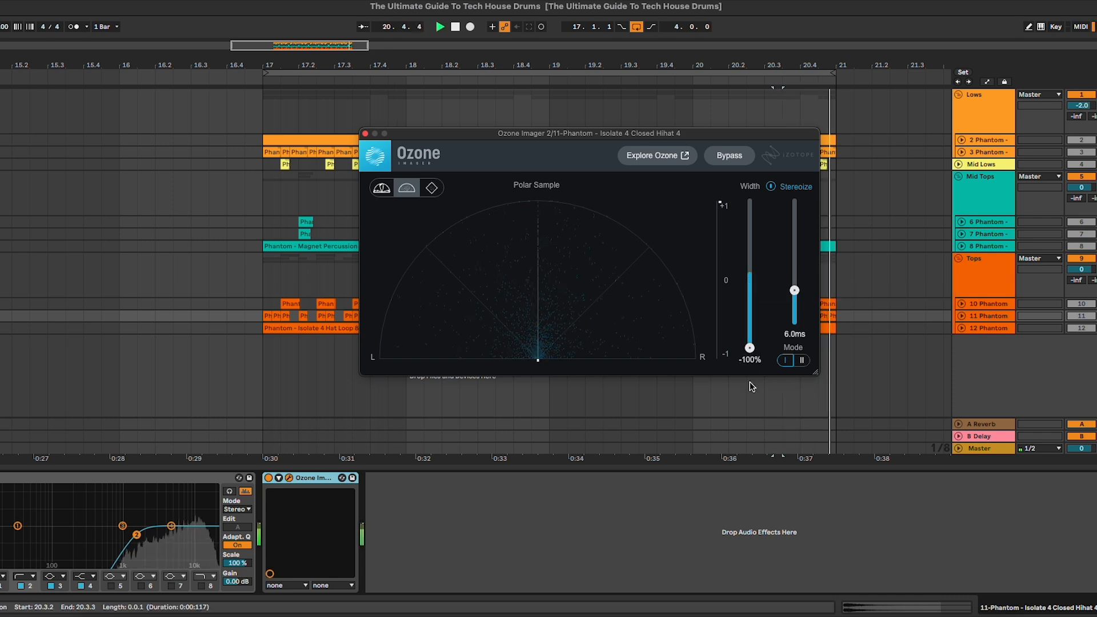
double_click(751, 349)
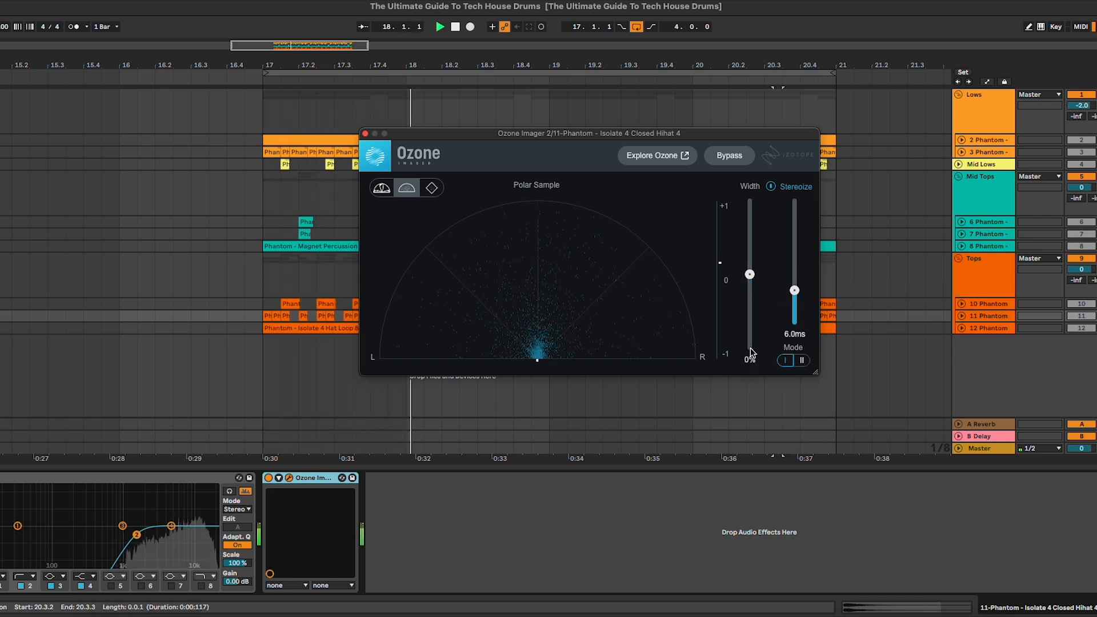
Step: Set the Isolate 4 Closed Hihat 4 imager width to -20%, stop playback and close the plug-in window
mouse_move(751, 277)
mouse_down()
mouse_move(749, 371)
mouse_move(749, 276)
mouse_move(751, 292)
mouse_up()
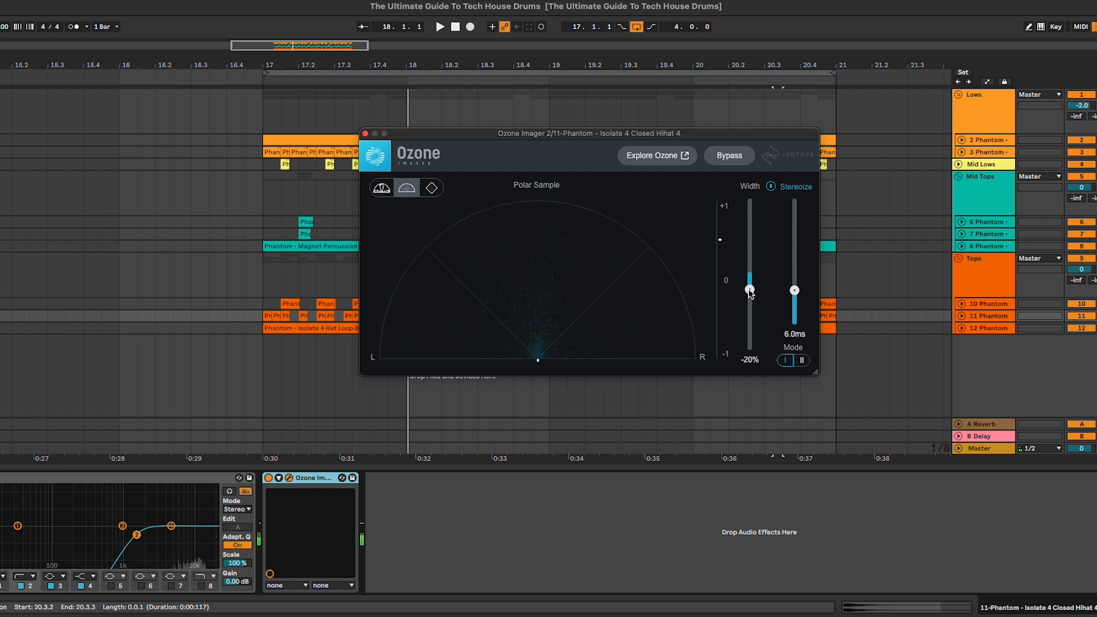
key(space)
drag(645, 133, 646, 145)
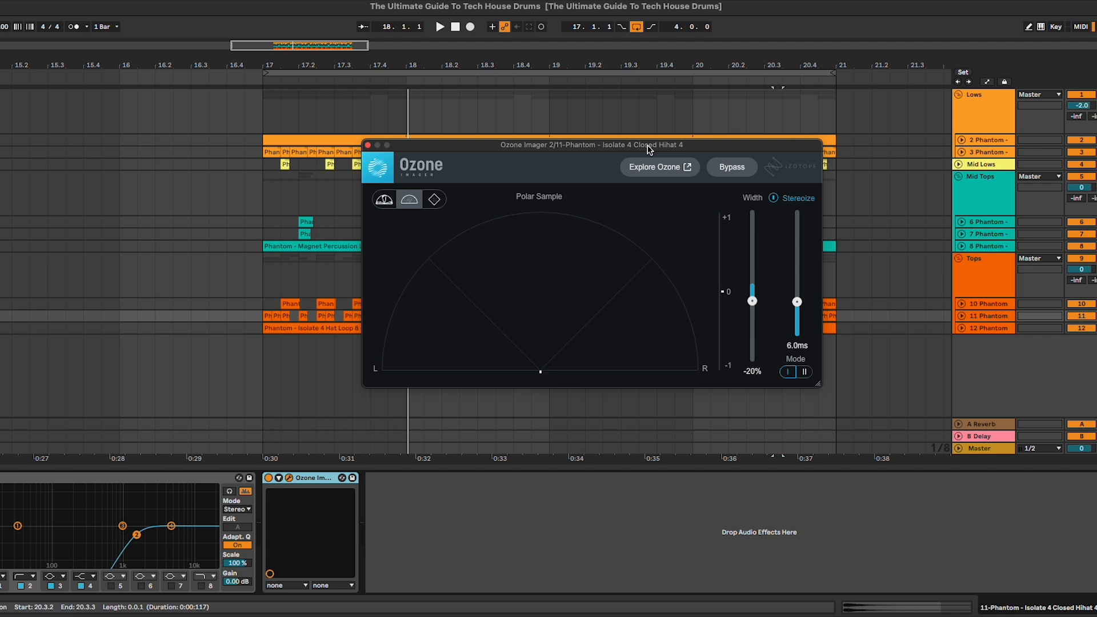
click(368, 144)
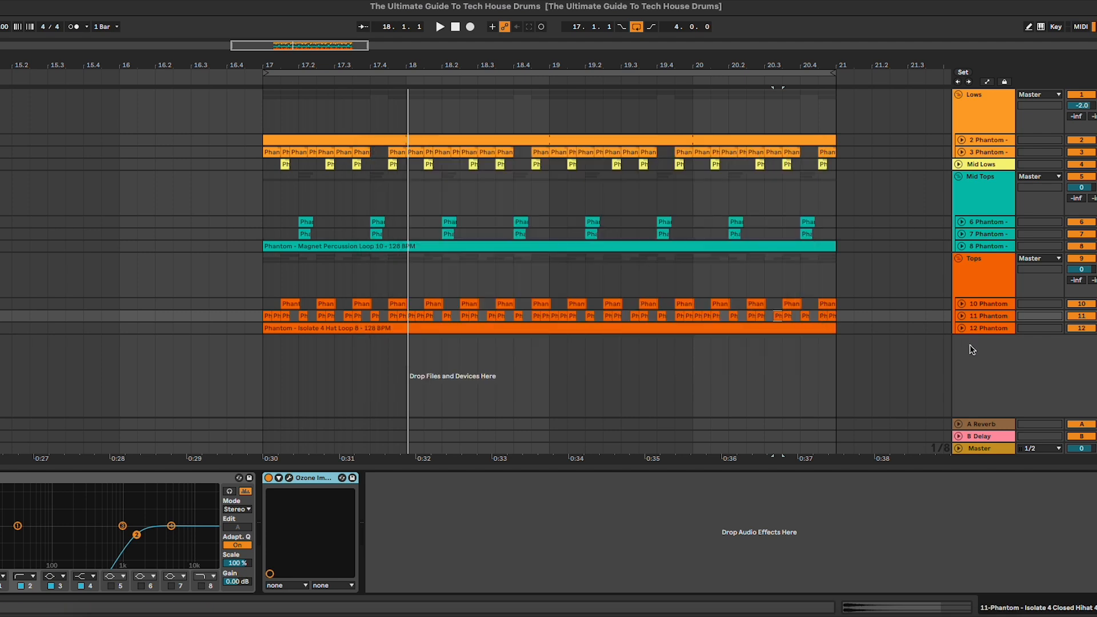
Step: Copy the Ozone Imager 2 onto the Isolate 4 Hat Loop 8 track (track 12), audition it and disable Stereoize
click(980, 325)
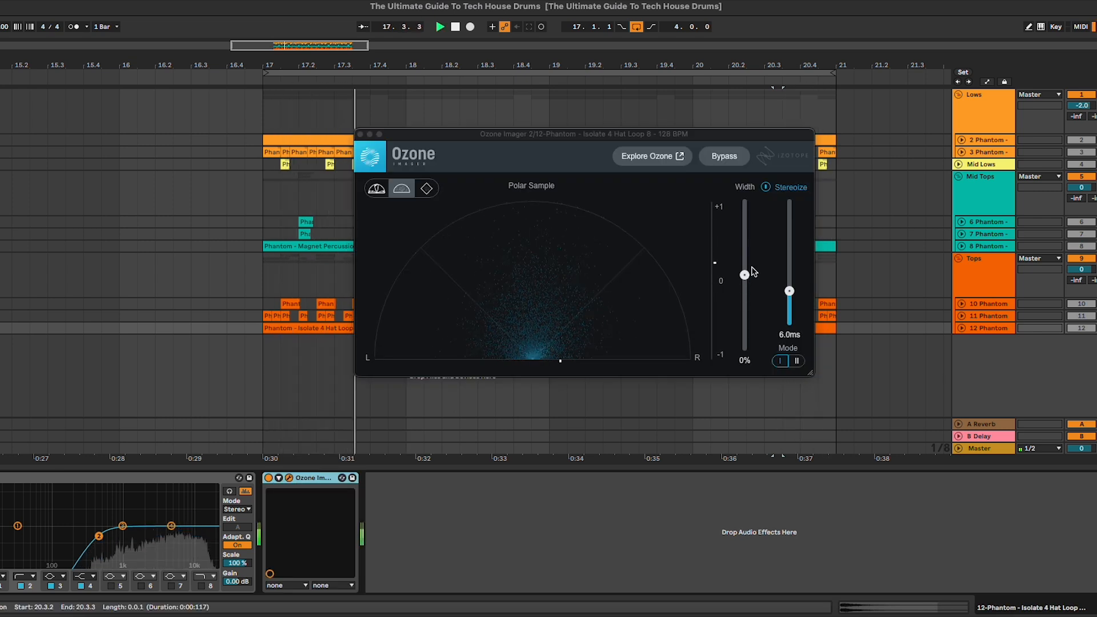
click(782, 189)
key(space)
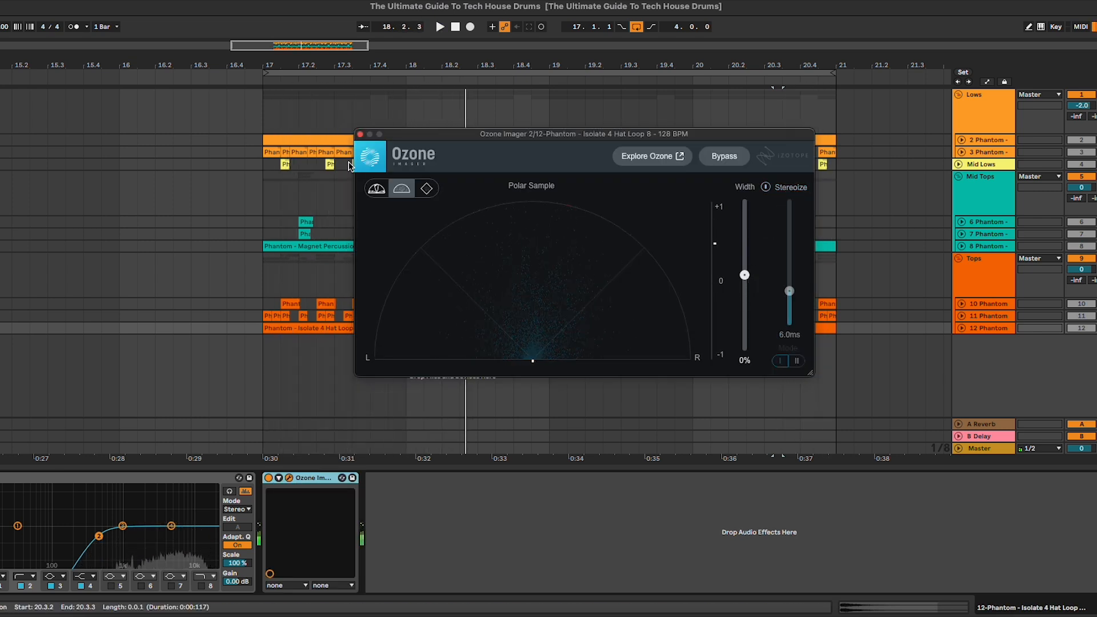
key(space)
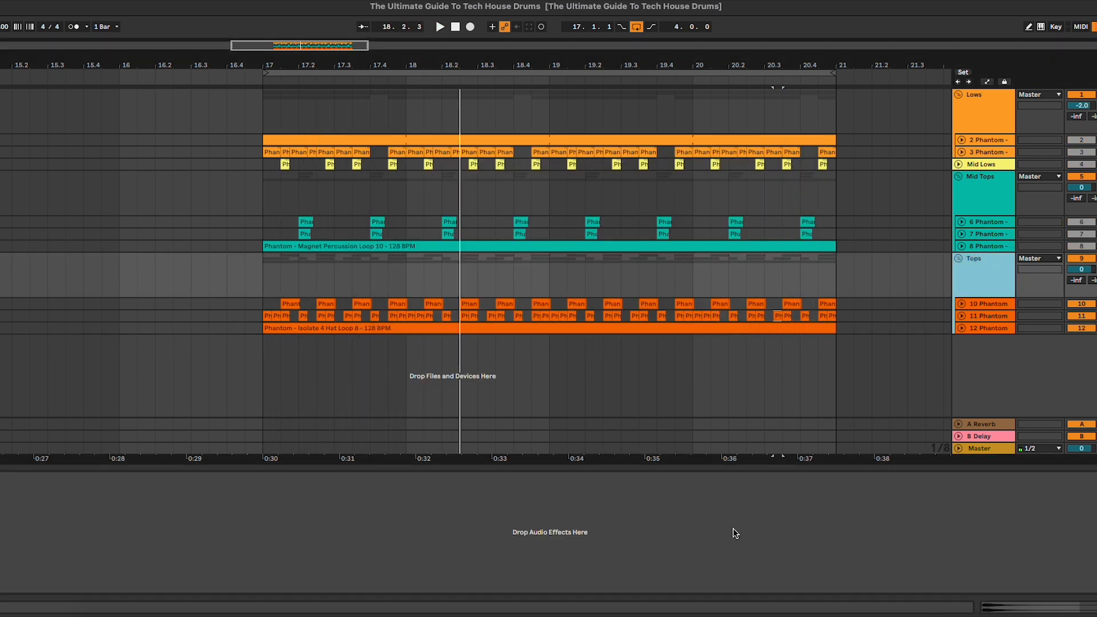
Step: Copy the Ozone Imager 2 onto the Tops group and audition the group on its own at 0% width
click(733, 531)
key(super+v)
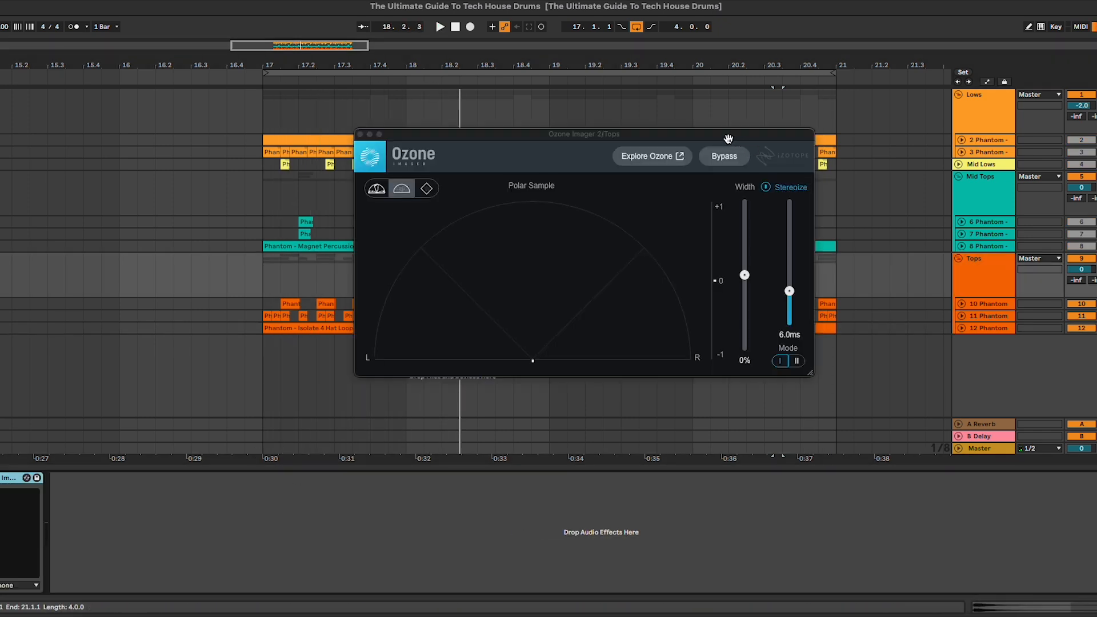
drag(724, 140, 849, 206)
key(space)
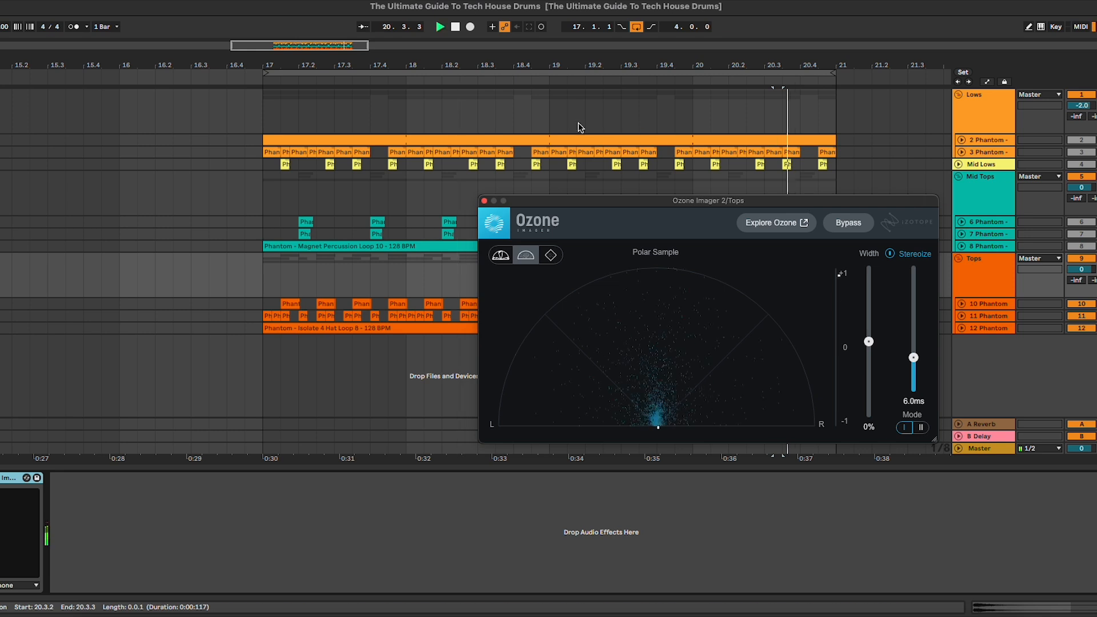
drag(643, 200, 595, 193)
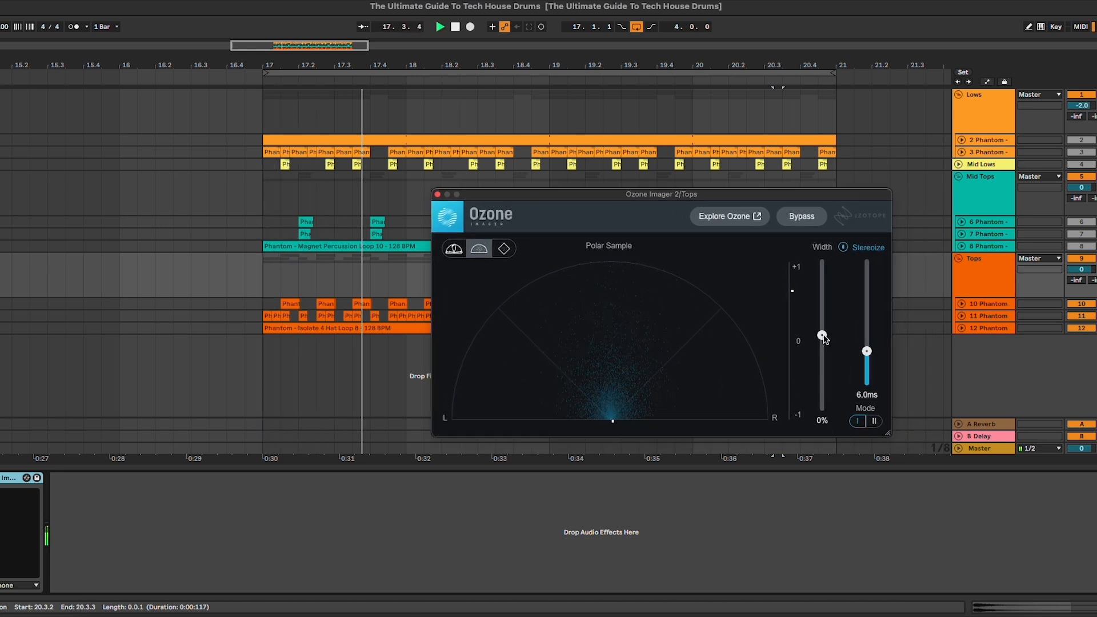
Step: Set the Tops group's Ozone Imager 2 width to 8%, close the plug-in window and stop playback
drag(821, 336, 823, 330)
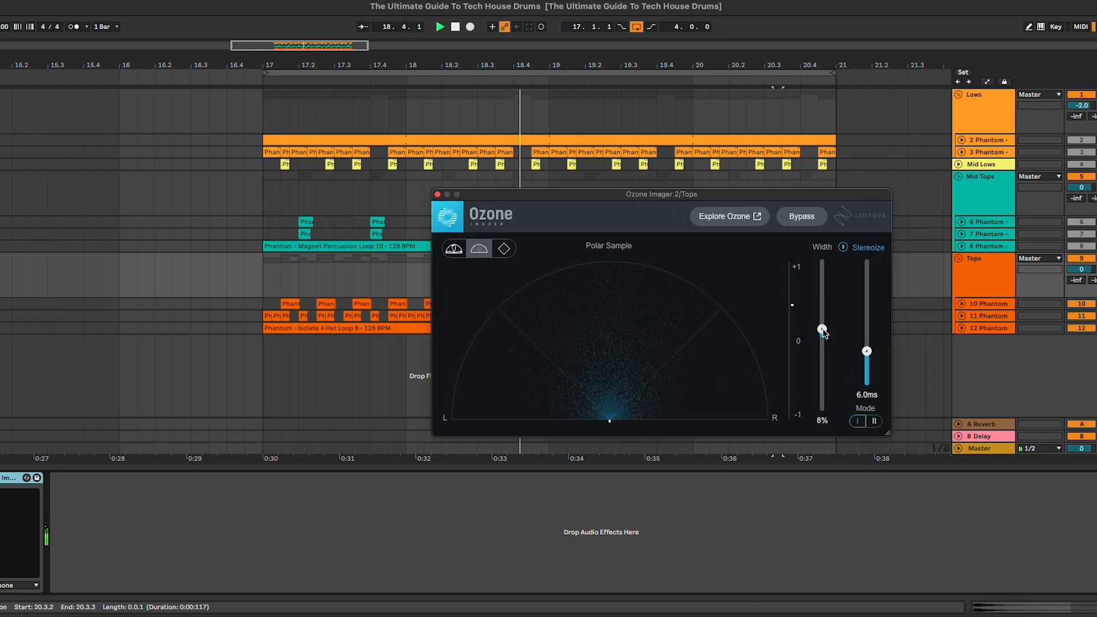
click(438, 196)
click(460, 269)
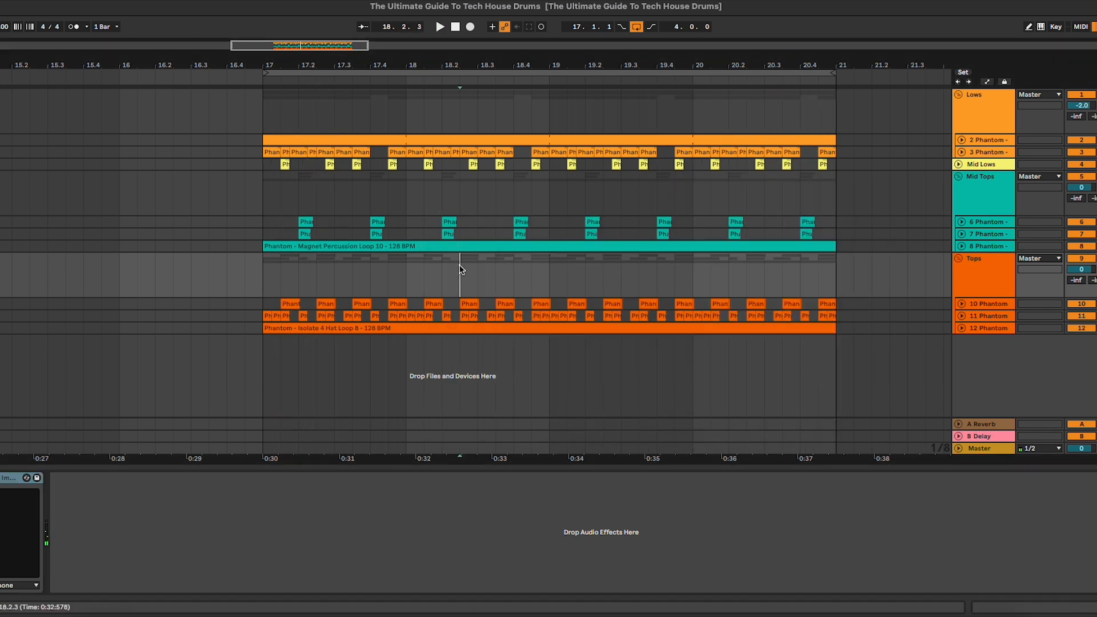
scroll(462, 269, right, 3)
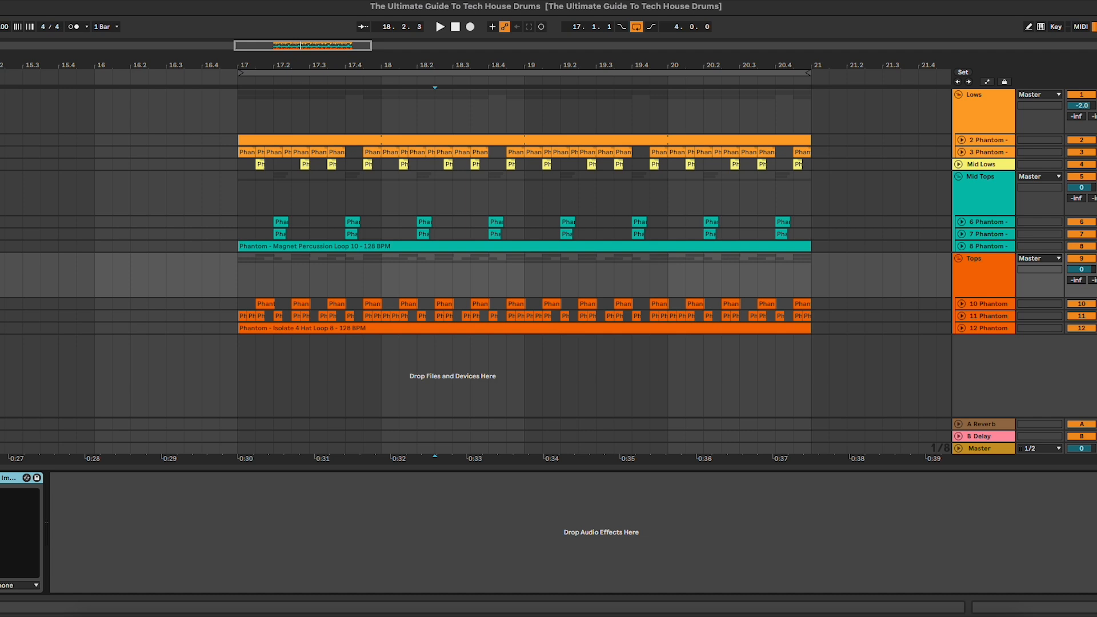
Step: Search the plug-in browser for "pro" and load FabFilter Pro-C 2 onto the Tops group
key(super+f)
scroll(720, 280, right, 5)
click(721, 280)
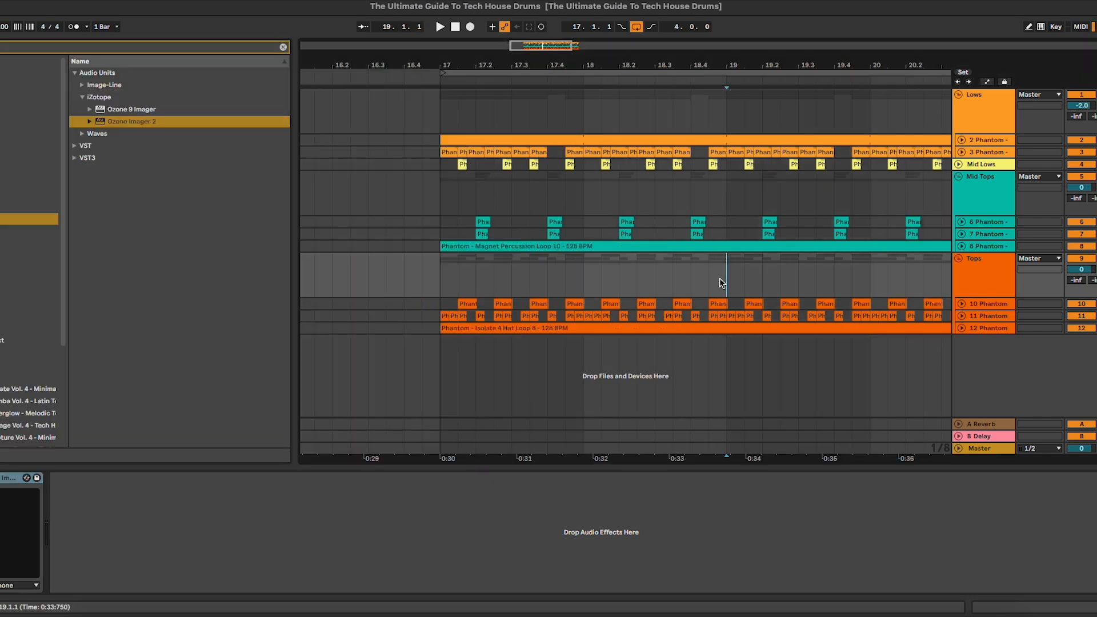
click(79, 48)
key(BackSpace)
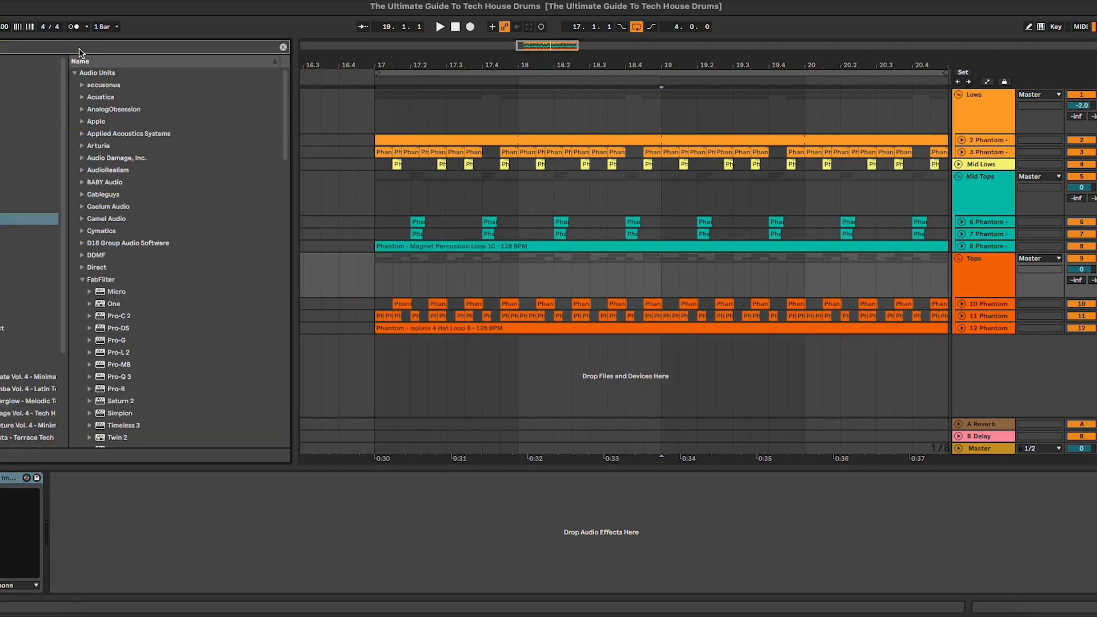
text(pro)
double_click(124, 120)
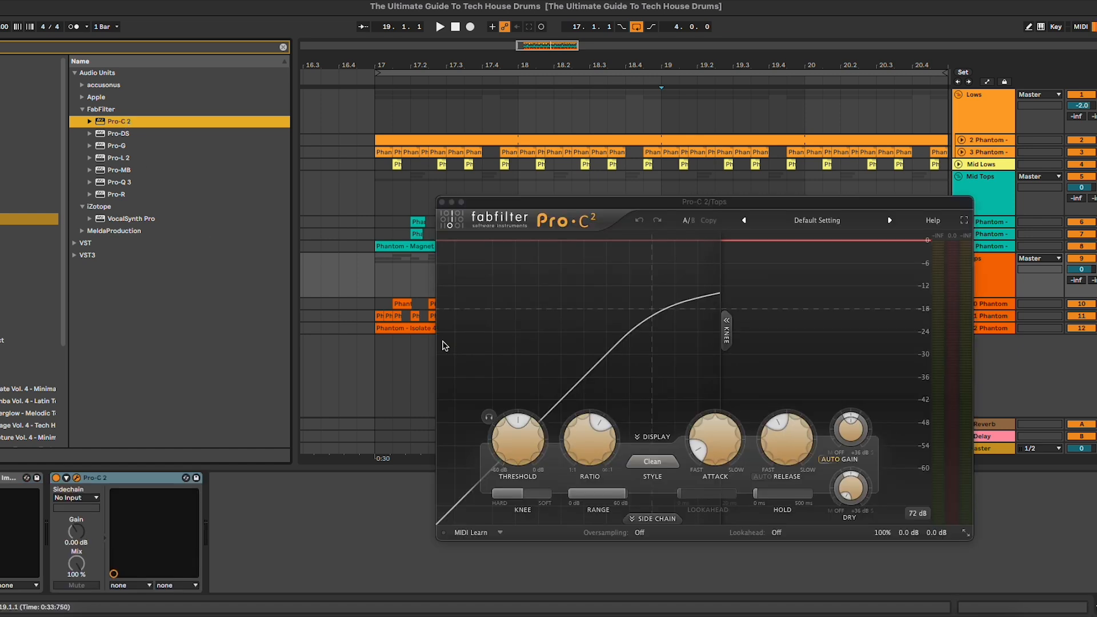
Step: Neutralise Pro-C 2 with 0 dB threshold, 1:1 ratio, fastest attack and auto gain off, and play the Tops group to monitor its peaks
drag(510, 459, 633, 449)
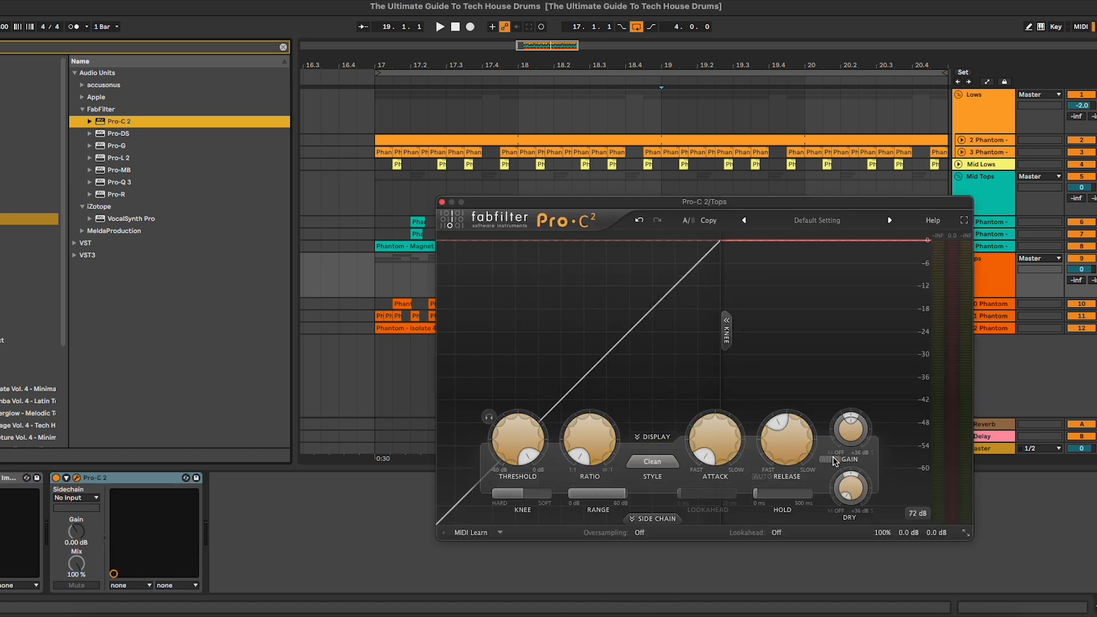
key(space)
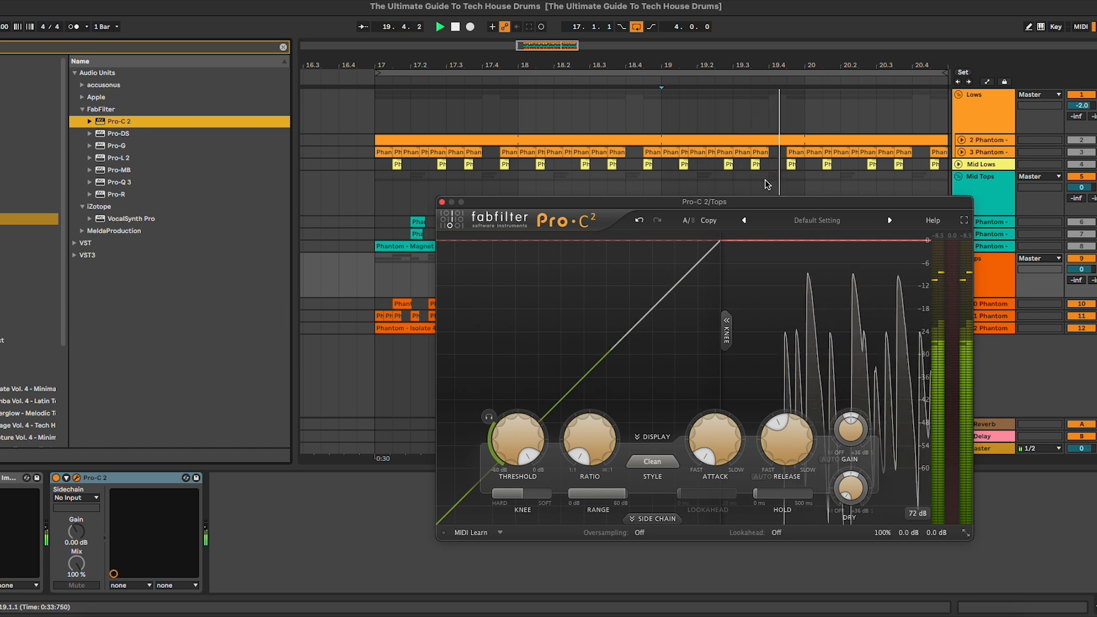
drag(765, 201, 736, 184)
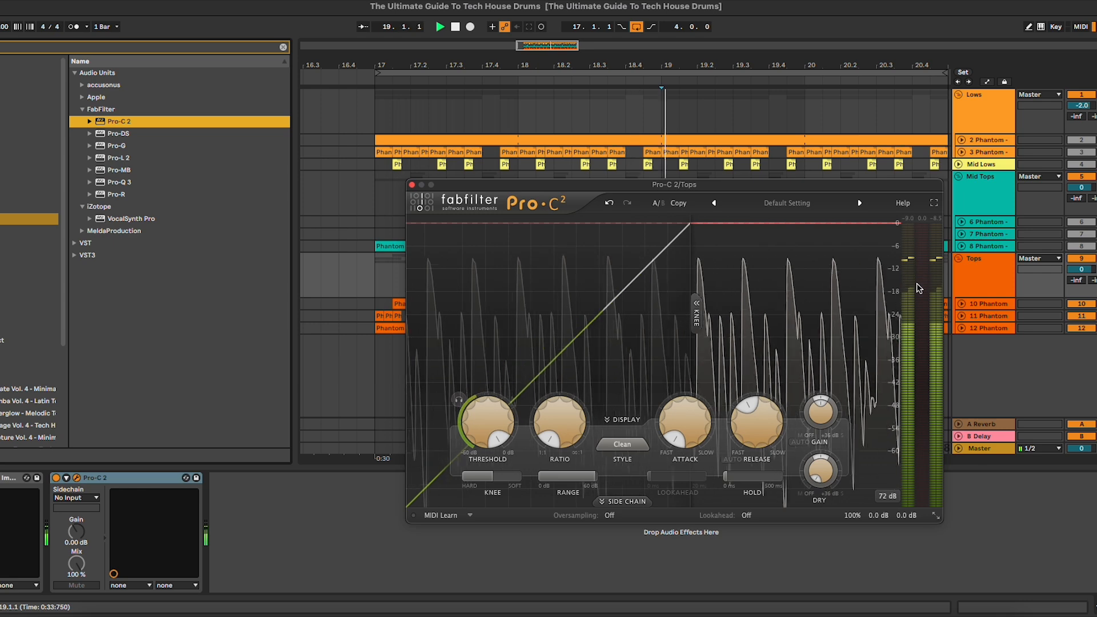
key(space)
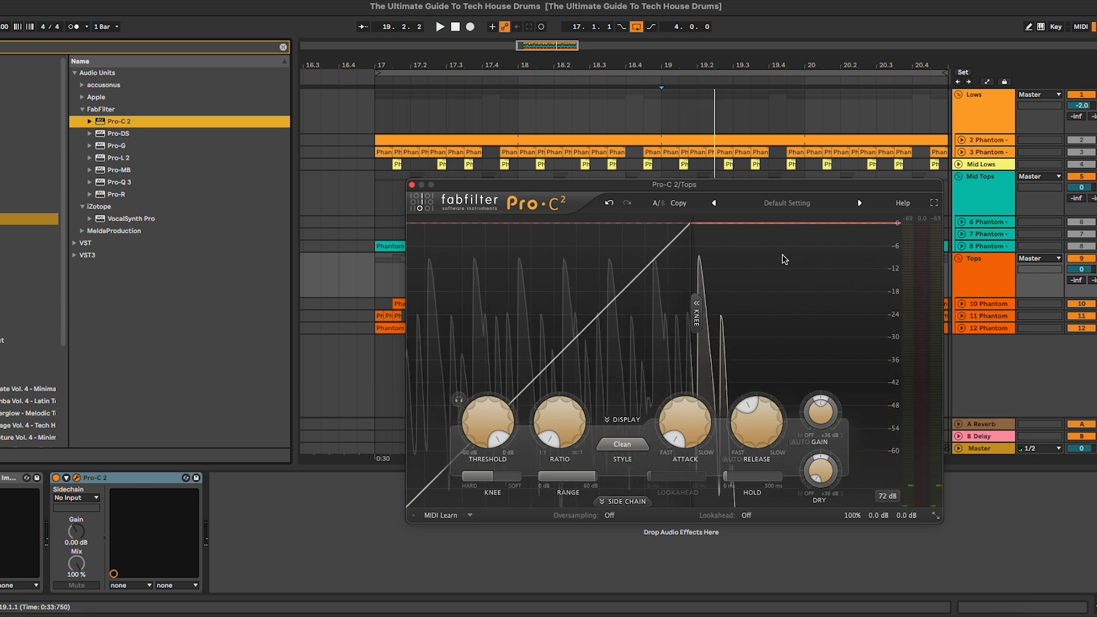
drag(714, 185, 769, 209)
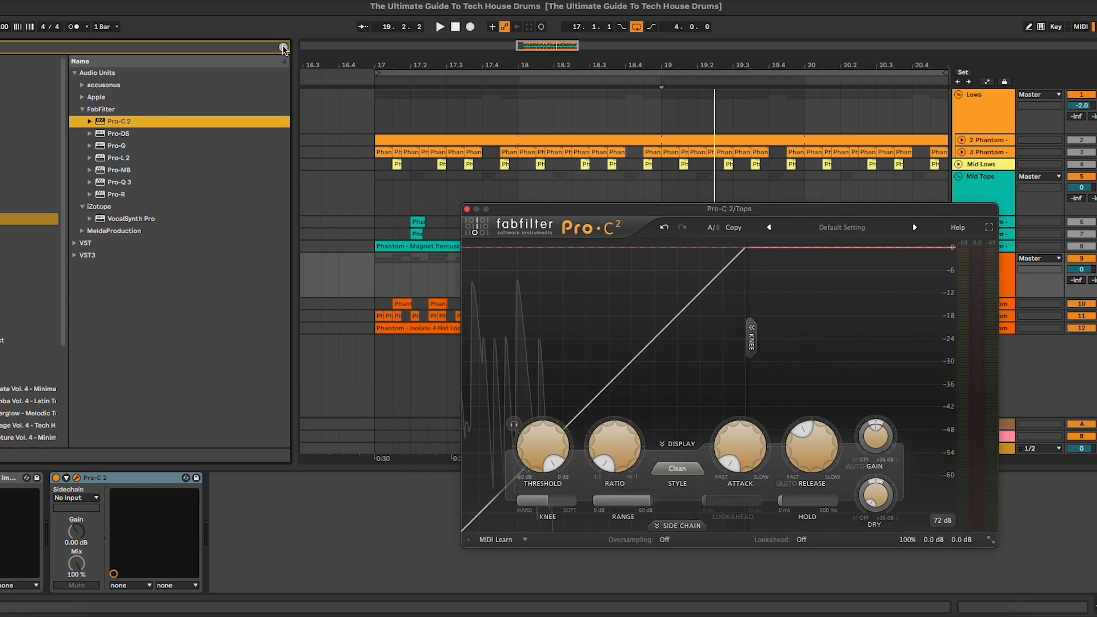
Step: Search the plug-in browser for "st" and insert StandardCLIP before Pro-C 2 on the Tops group, with both windows visible
click(246, 49)
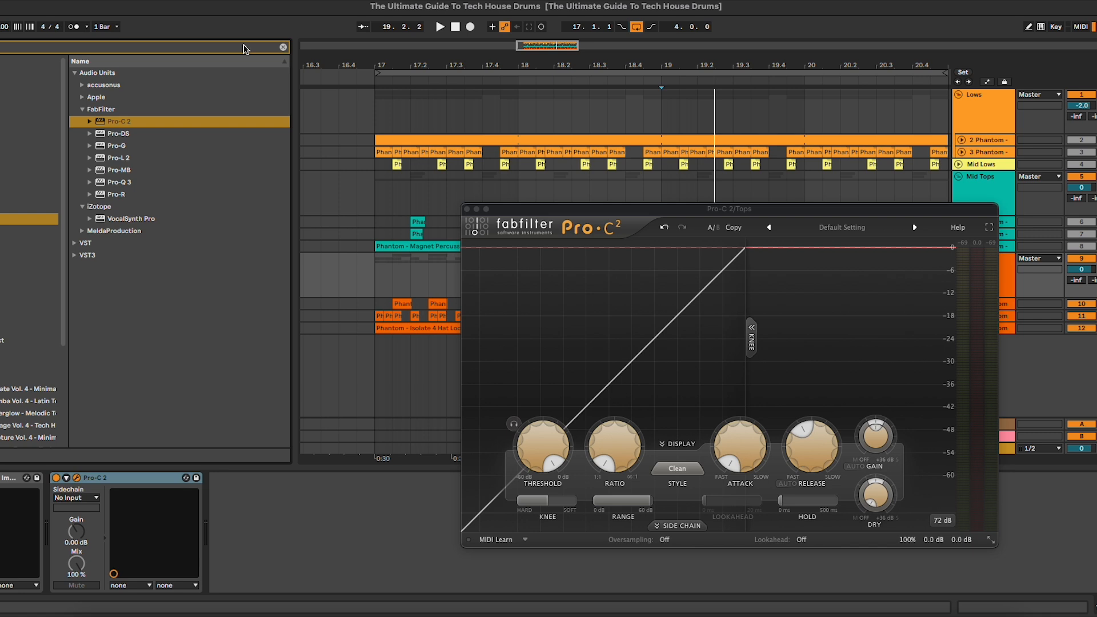
text(st)
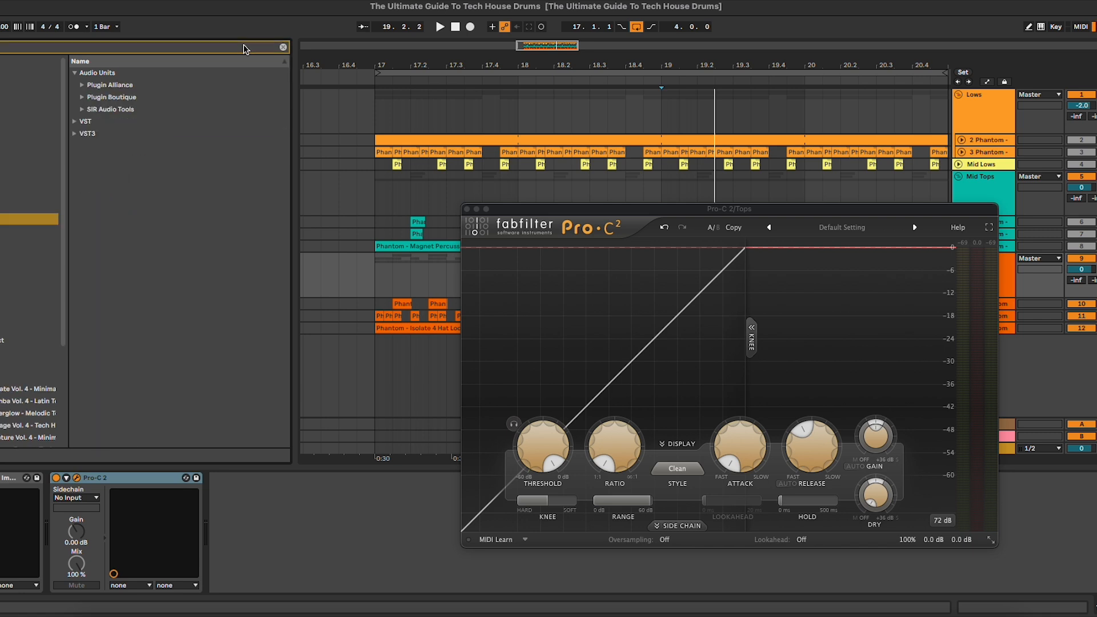
click(123, 98)
drag(125, 109, 116, 533)
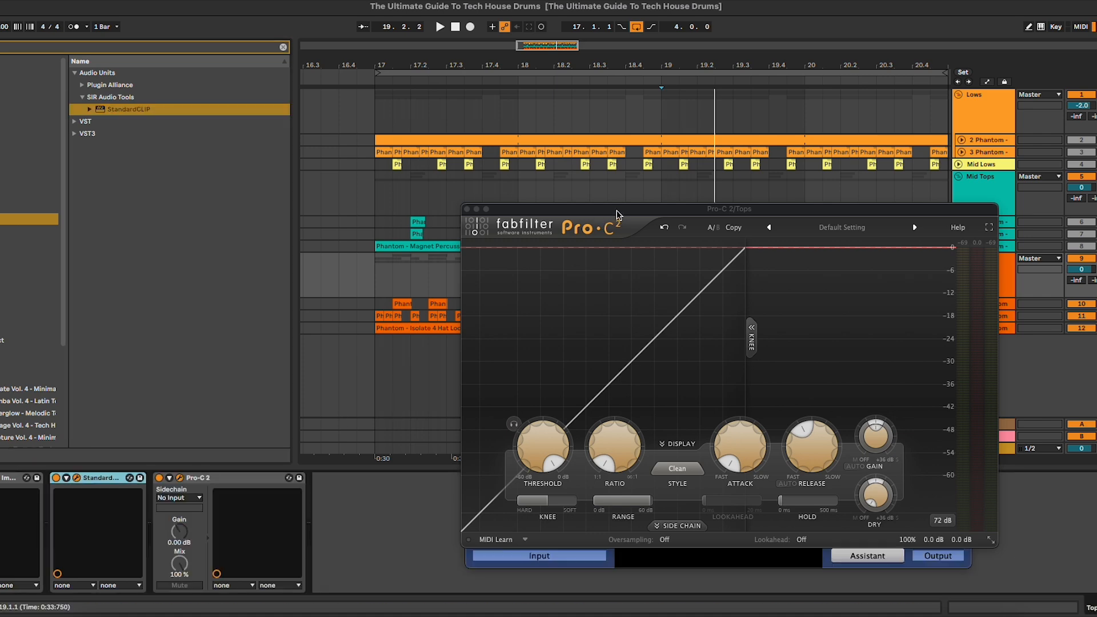
drag(758, 220, 836, 162)
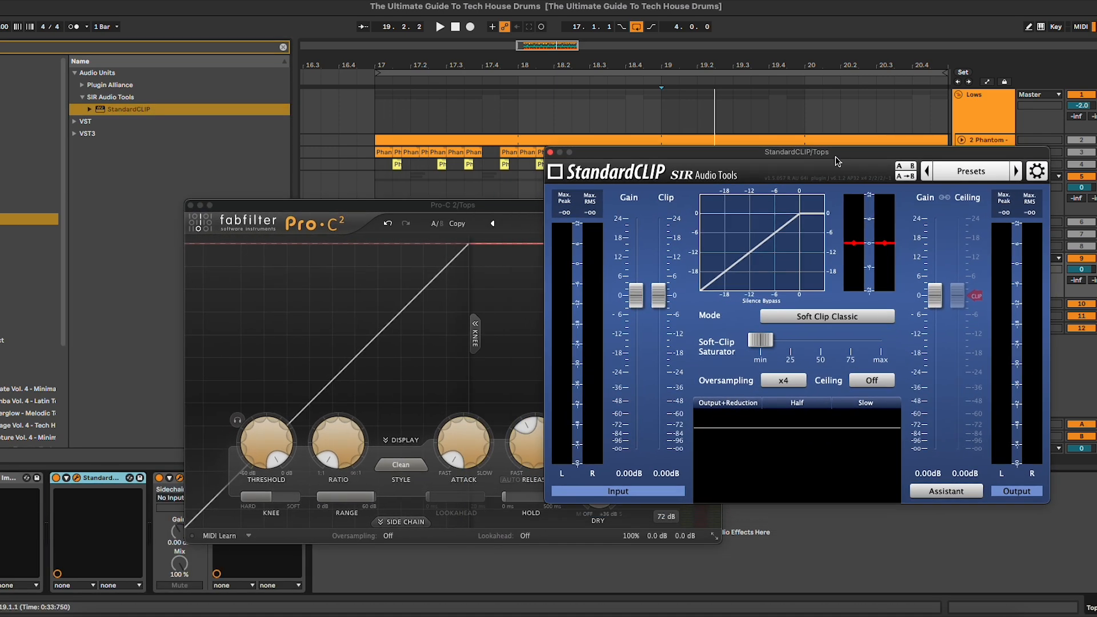
Step: Set StandardCLIP's oversampling on the Tops group to x1 (no oversampling)
click(785, 381)
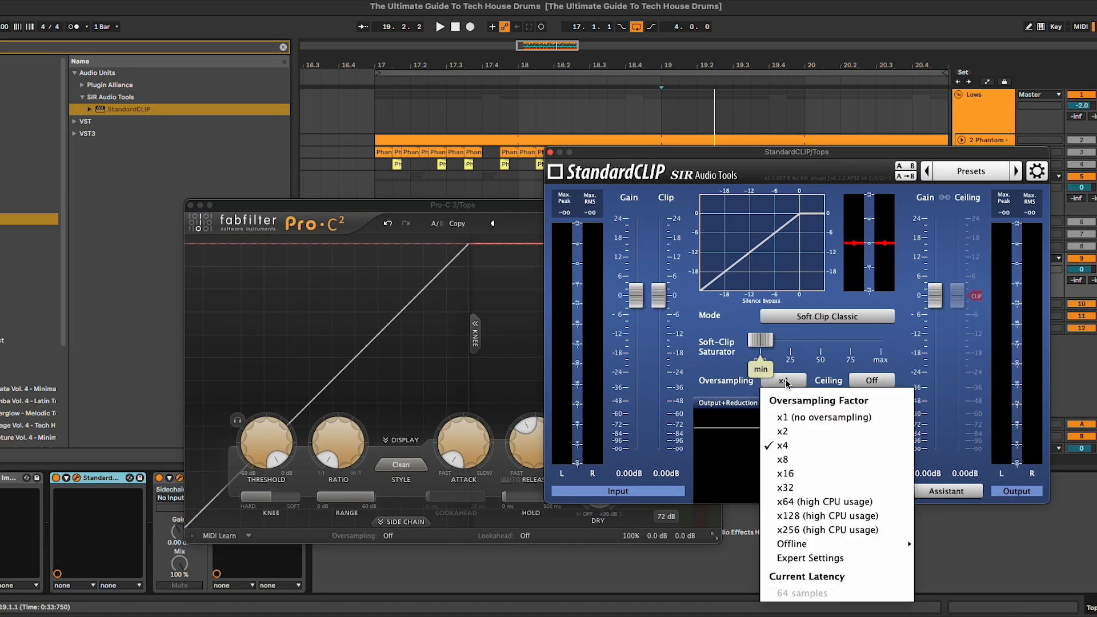
click(807, 419)
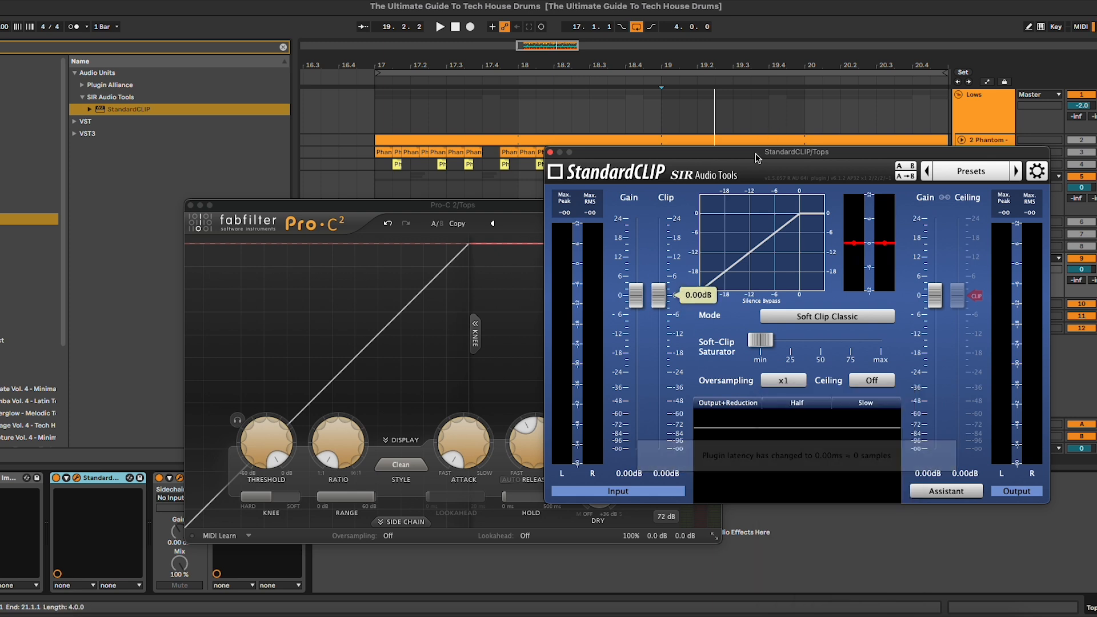
drag(755, 154, 755, 151)
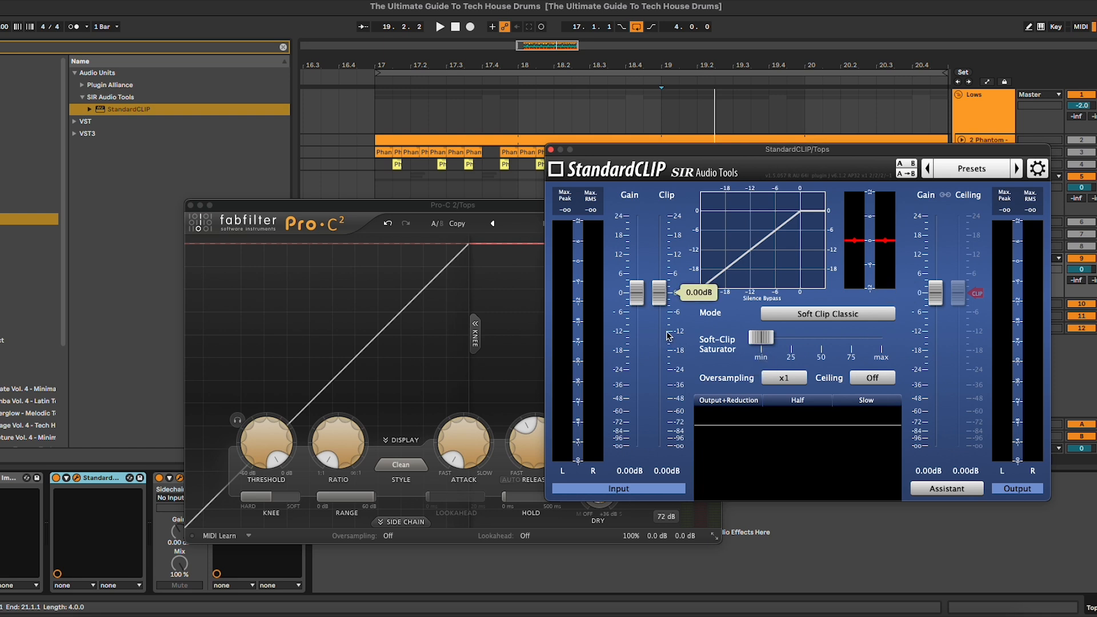
Step: Play the loop and set StandardCLIP's input gain to 9.80 dB and its output gain to -9.20 dB
key(space)
drag(636, 292, 635, 265)
key(space)
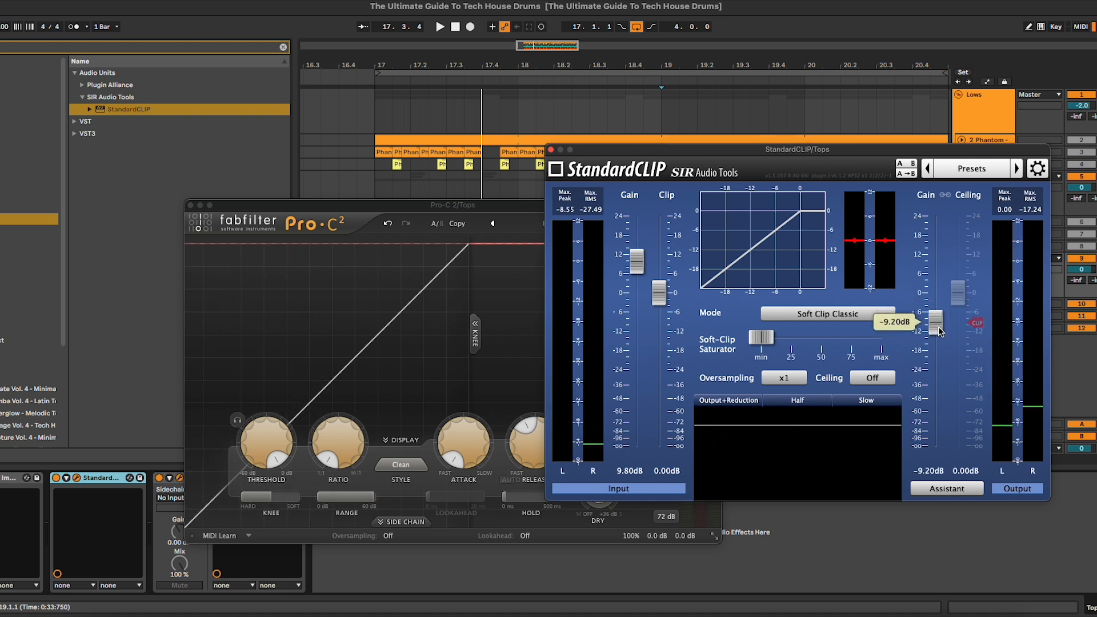
Step: Play the Tops group and compare StandardCLIP's clipping display with the peaks shown in Pro-C 2
key(space)
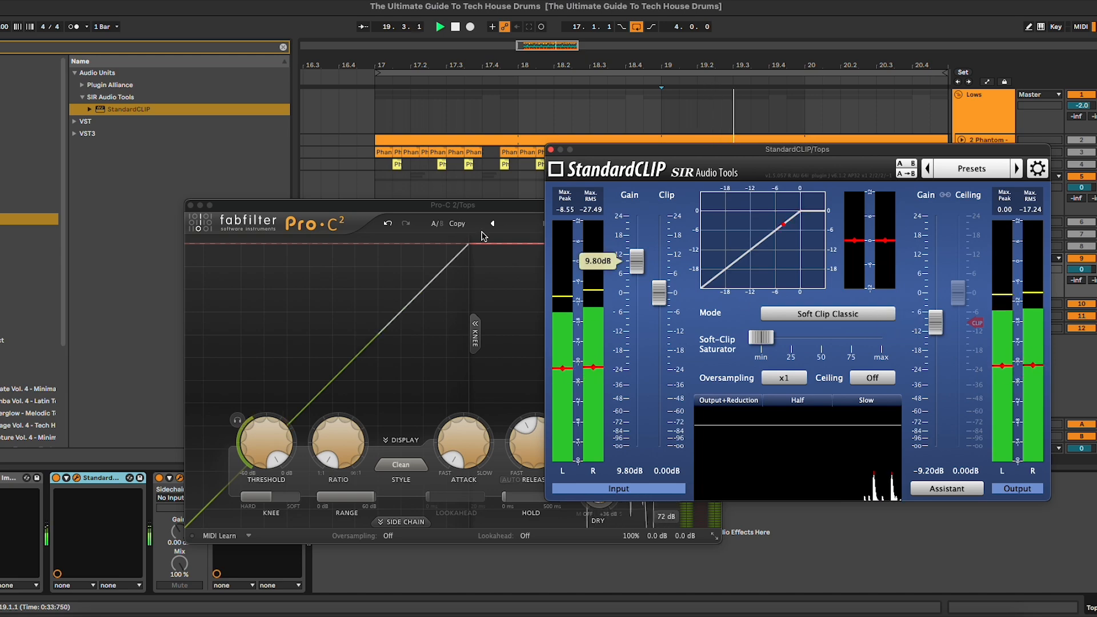
click(495, 207)
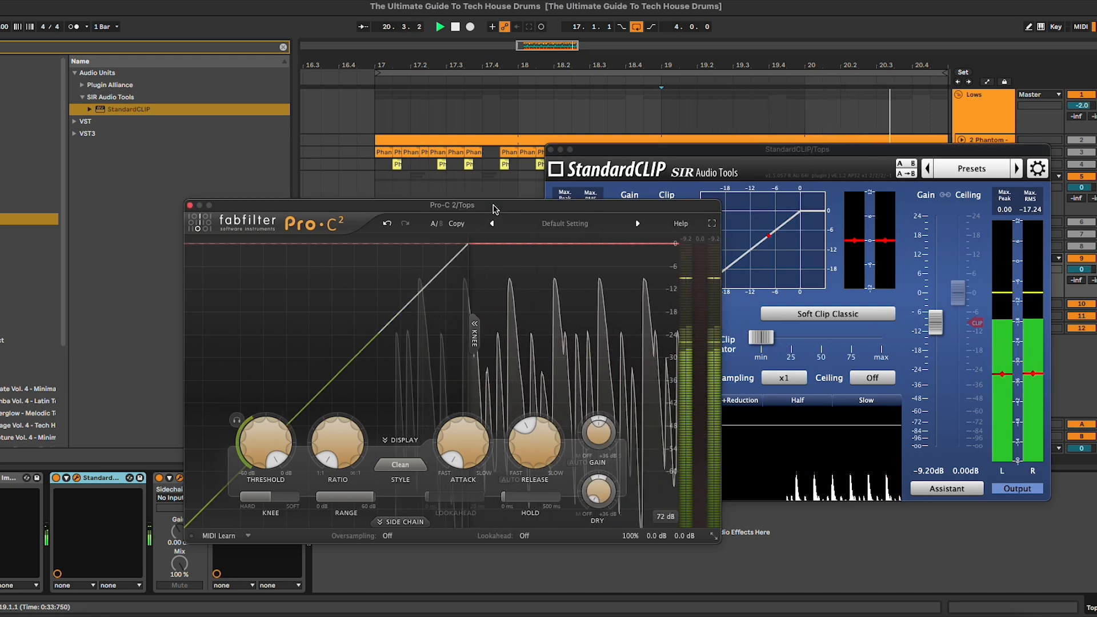
drag(759, 182, 894, 191)
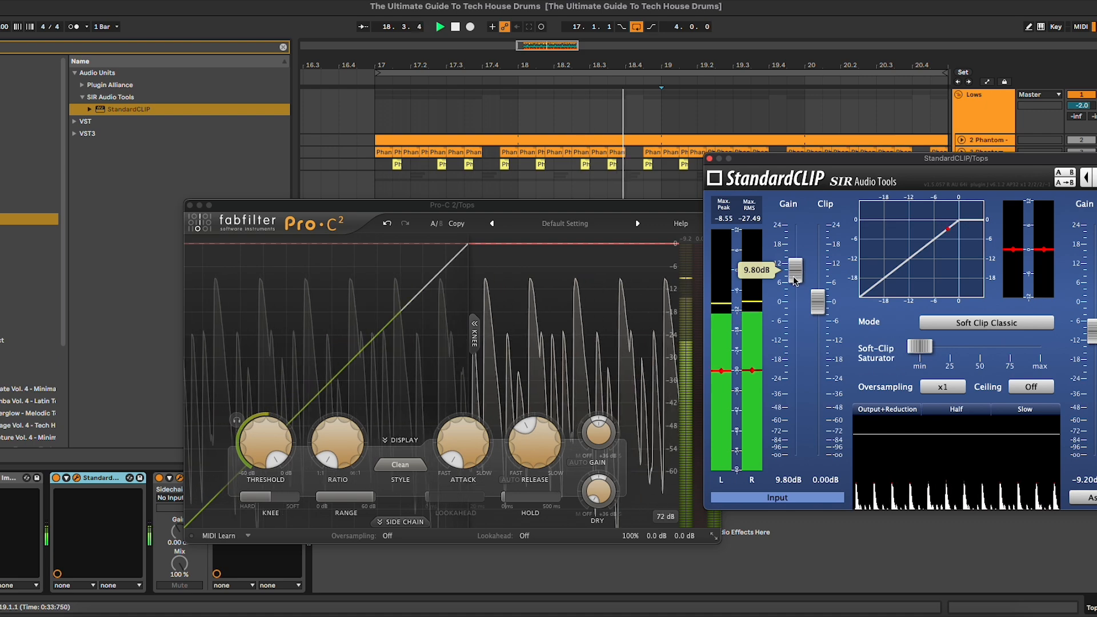
drag(795, 270, 799, 256)
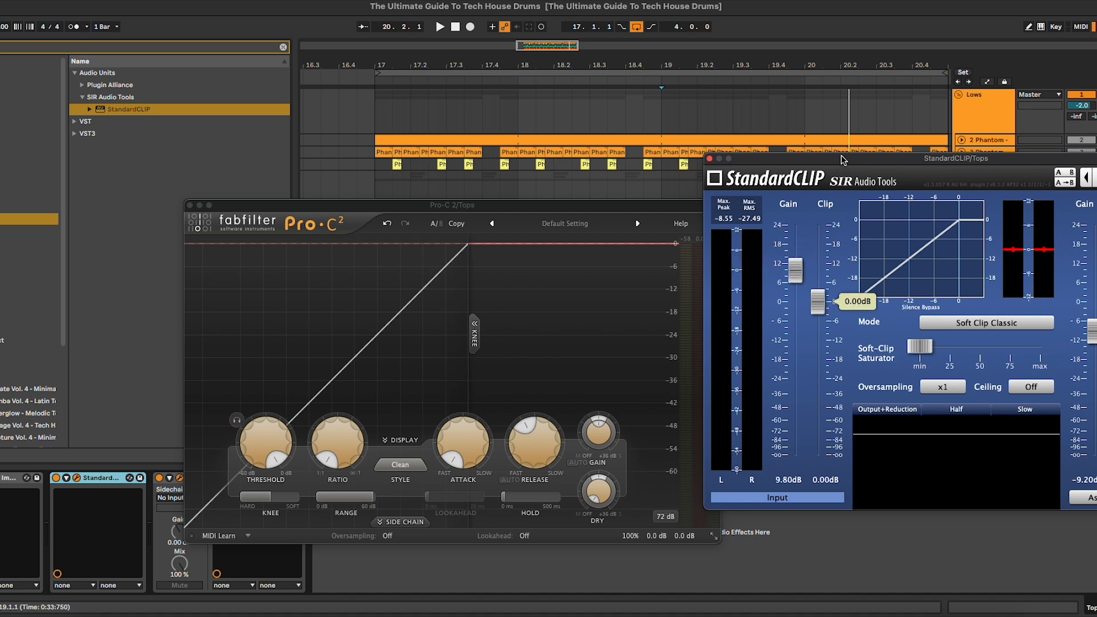
drag(841, 160, 656, 166)
key(space)
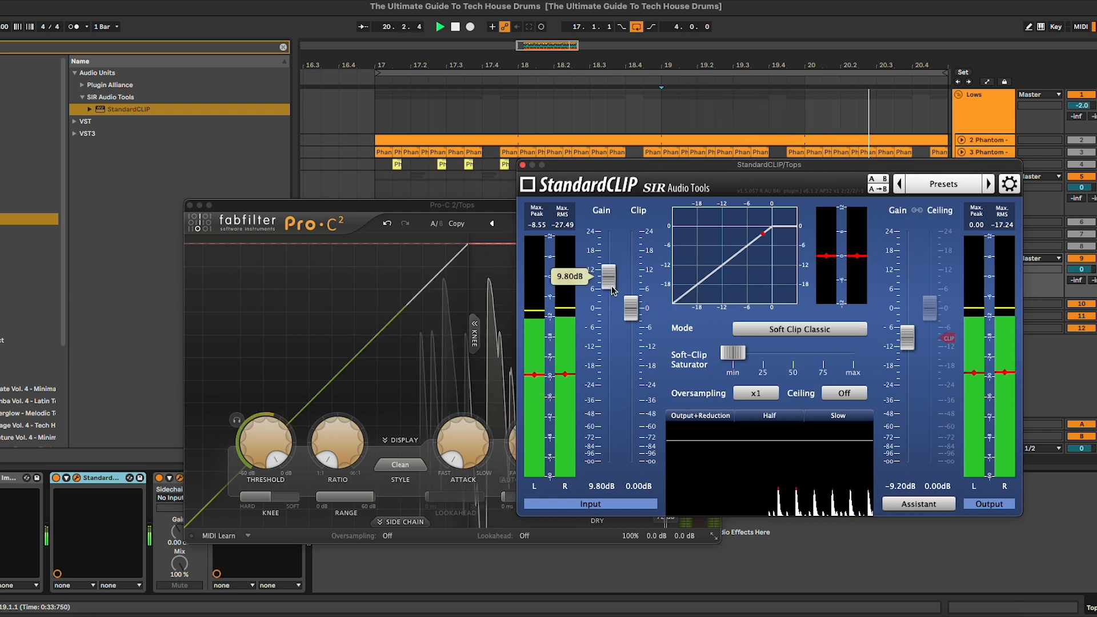
Step: Set StandardCLIP's input gain to 10.00 dB and its output gain to -9.00 dB, and uncover the Pro-C 2 display
drag(613, 291, 613, 290)
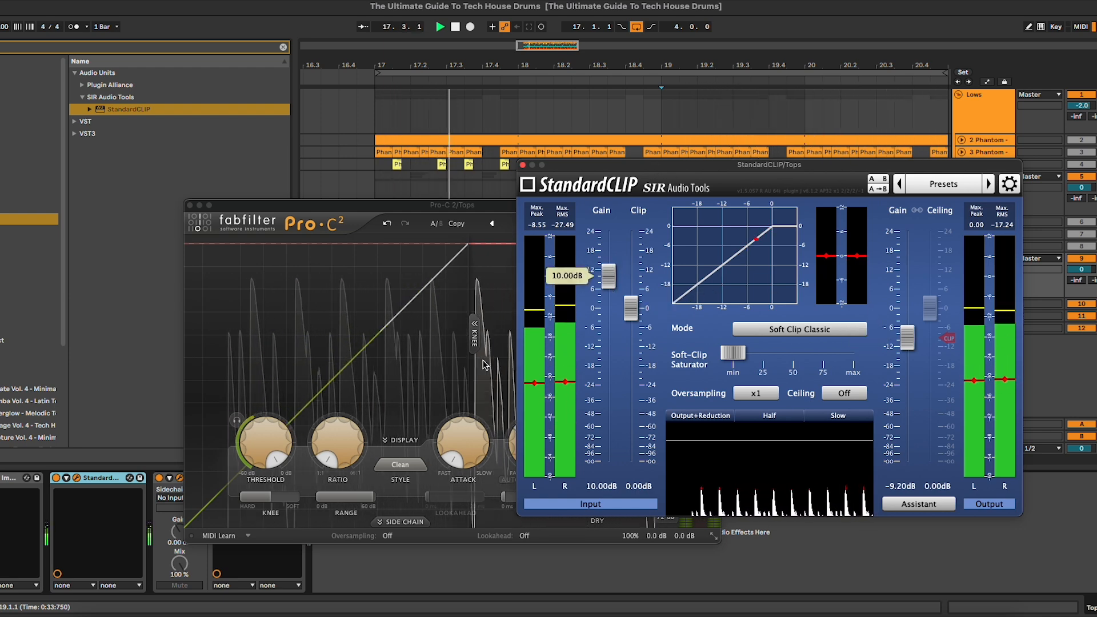
mouse_move(911, 344)
drag(911, 344, 911, 343)
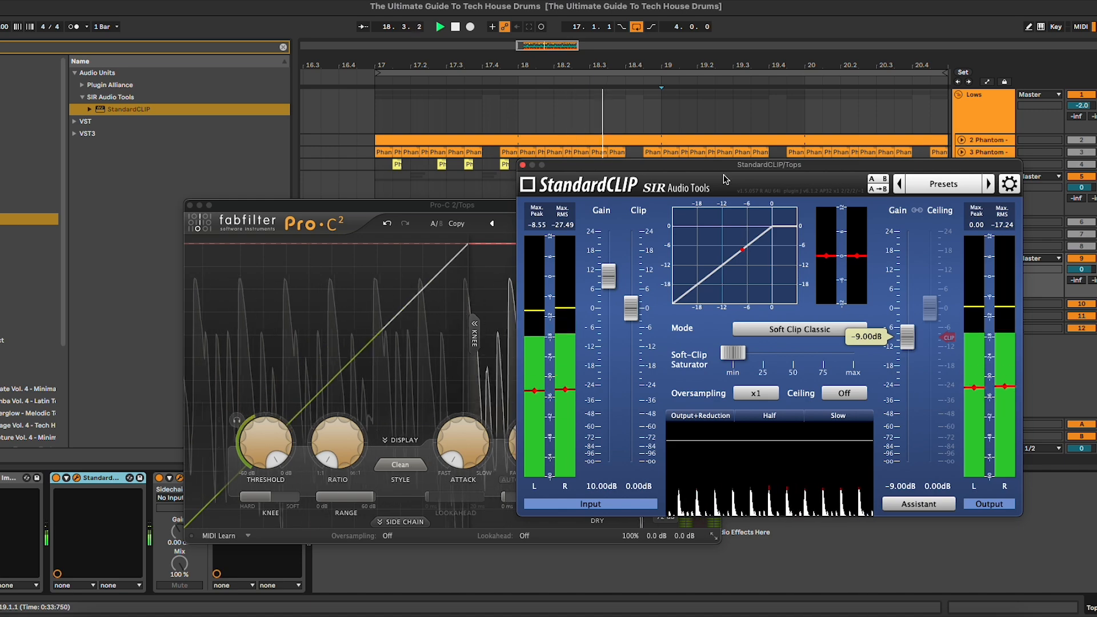
drag(736, 166, 885, 122)
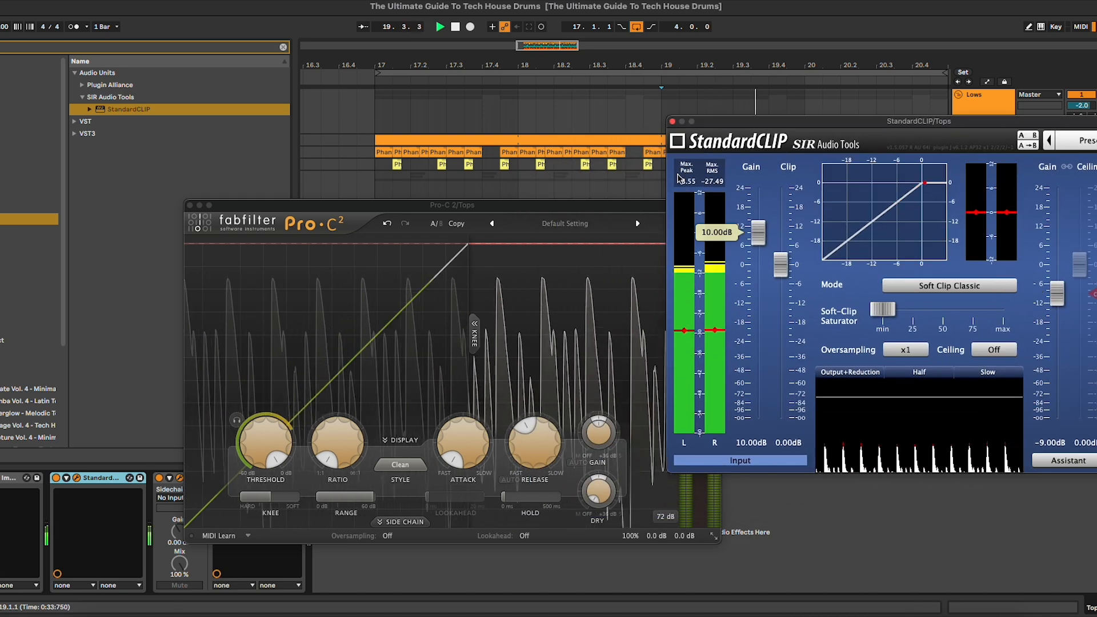
Step: Close the StandardCLIP and Pro-C 2 windows and audition the Tops group with StandardCLIP bypassed and enabled
key(space)
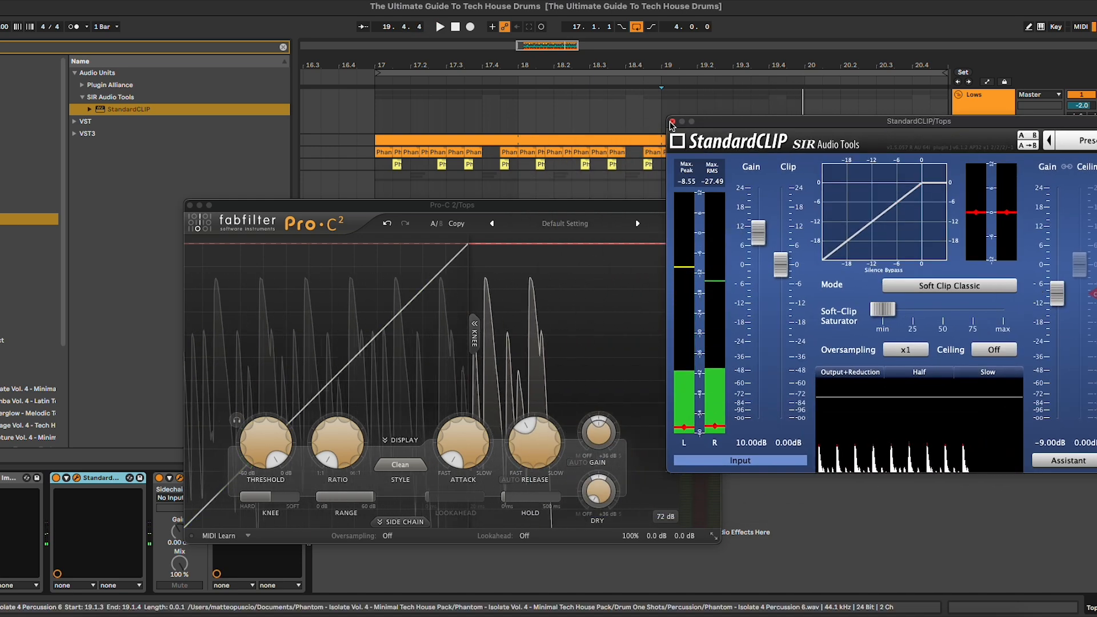
click(672, 123)
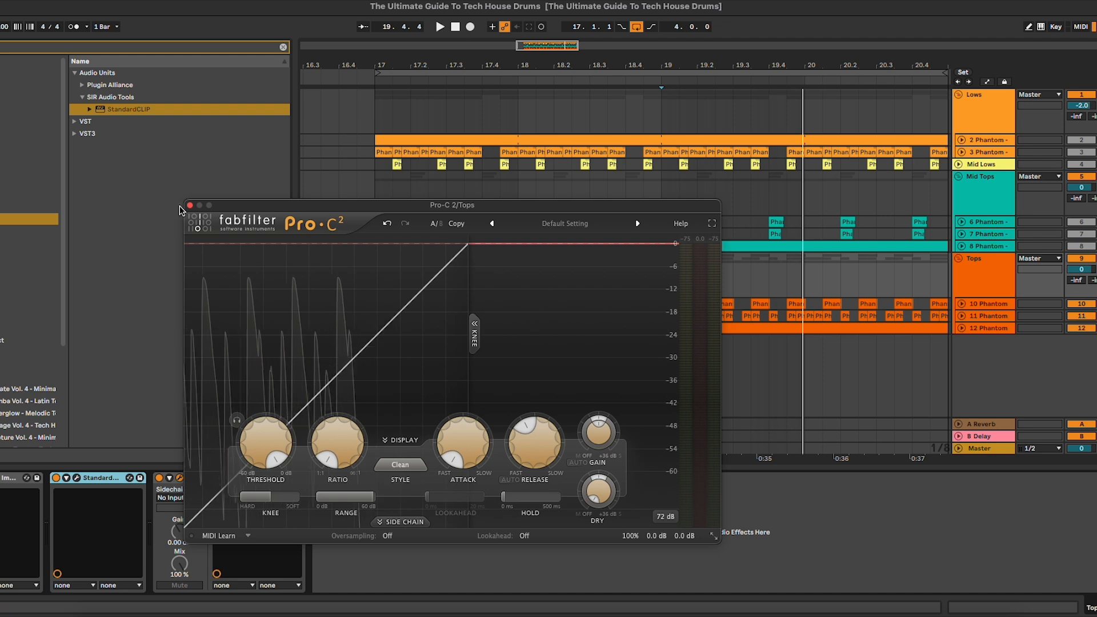
click(179, 477)
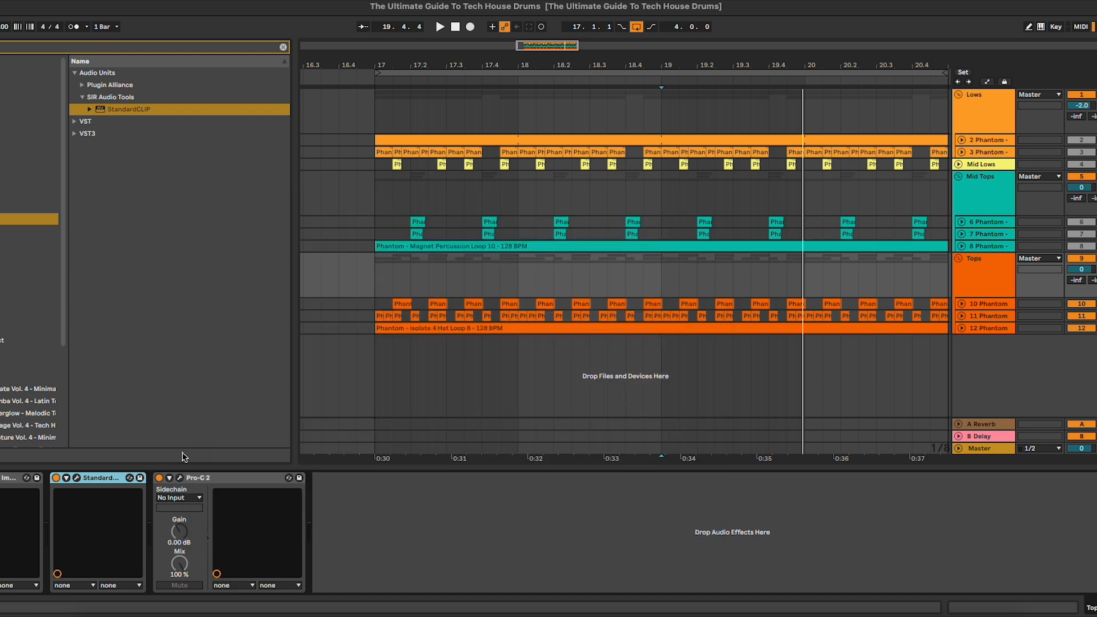
click(56, 479)
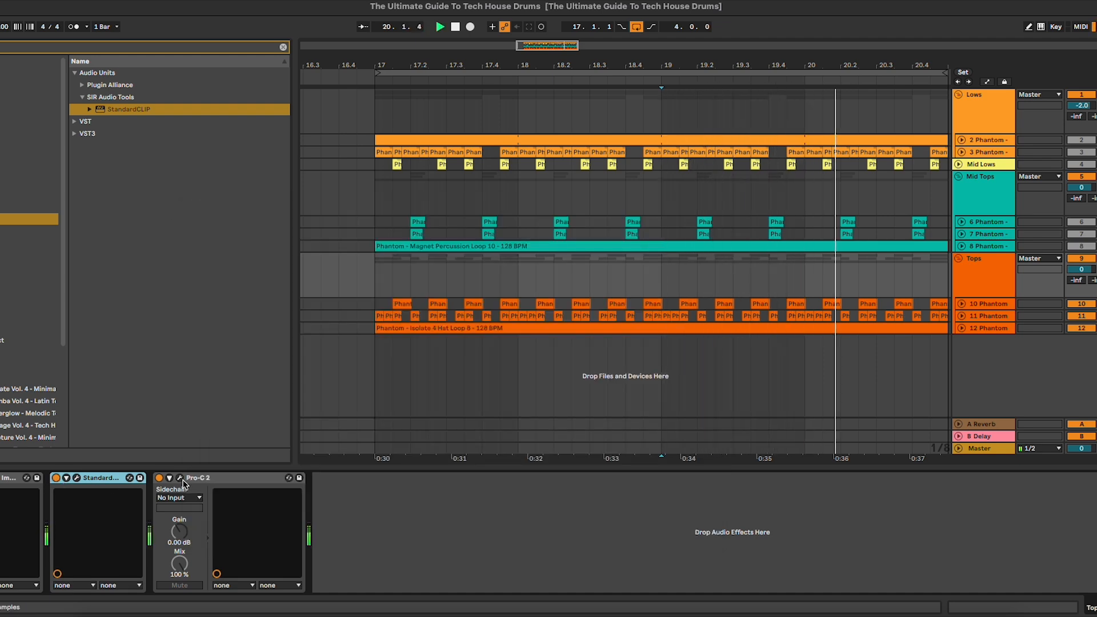
key(space)
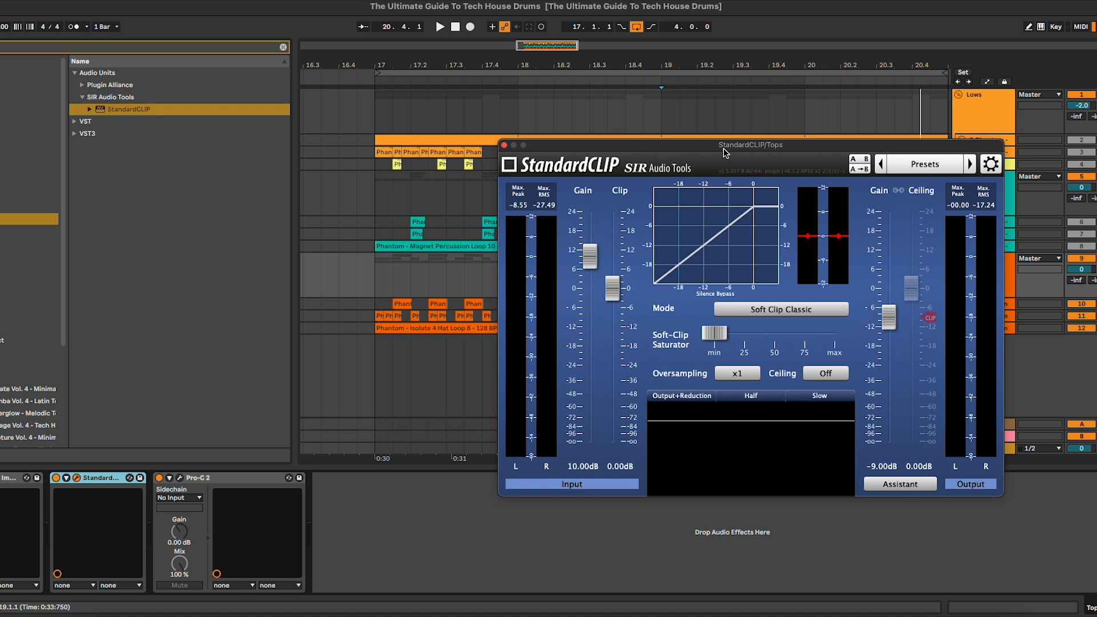
Step: Raise StandardCLIP's output gain to -3.20 dB and compare the Tops group with the clipper switched off and on during playback
drag(724, 152, 717, 151)
drag(885, 313, 885, 302)
key(space)
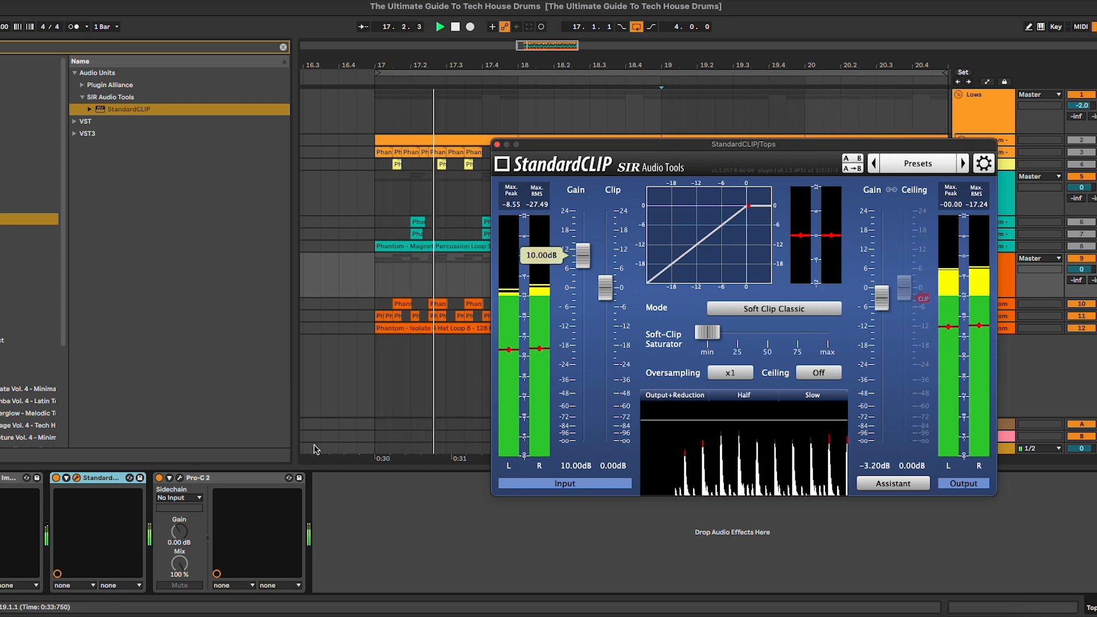
click(56, 478)
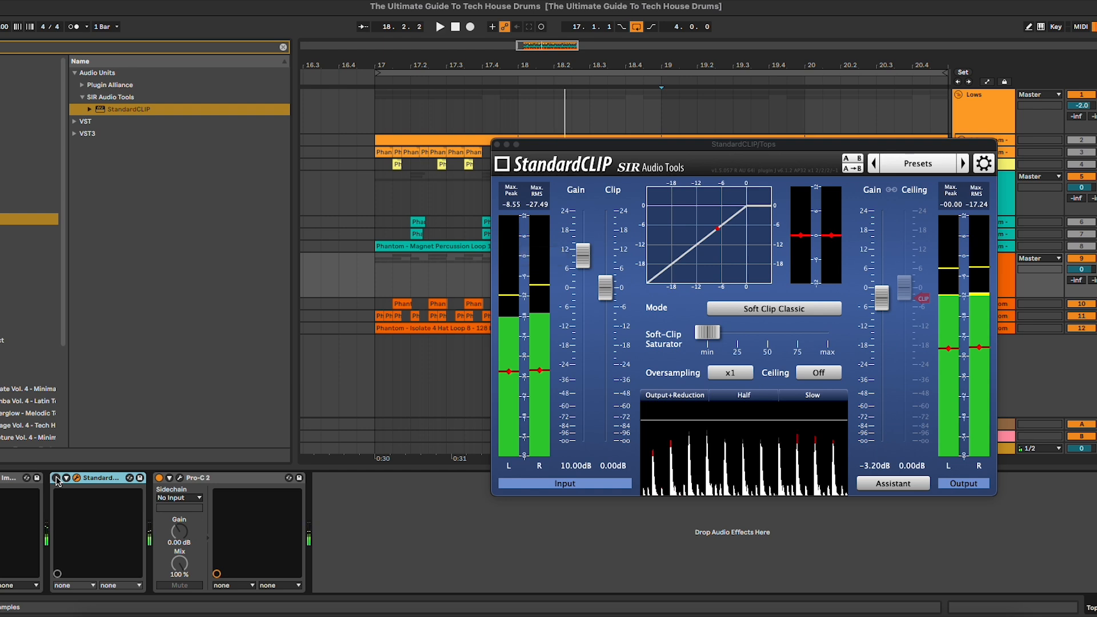
click(56, 478)
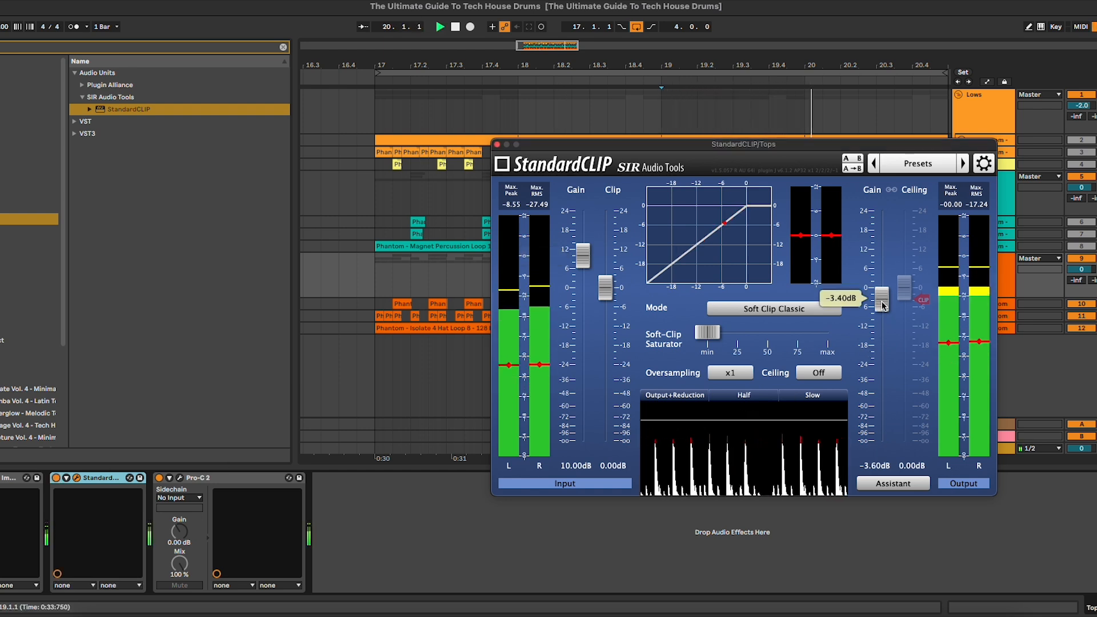
Step: Lower StandardCLIP's output gain to -6.20 dB during playback and move its window clear of the track names
drag(881, 305, 883, 314)
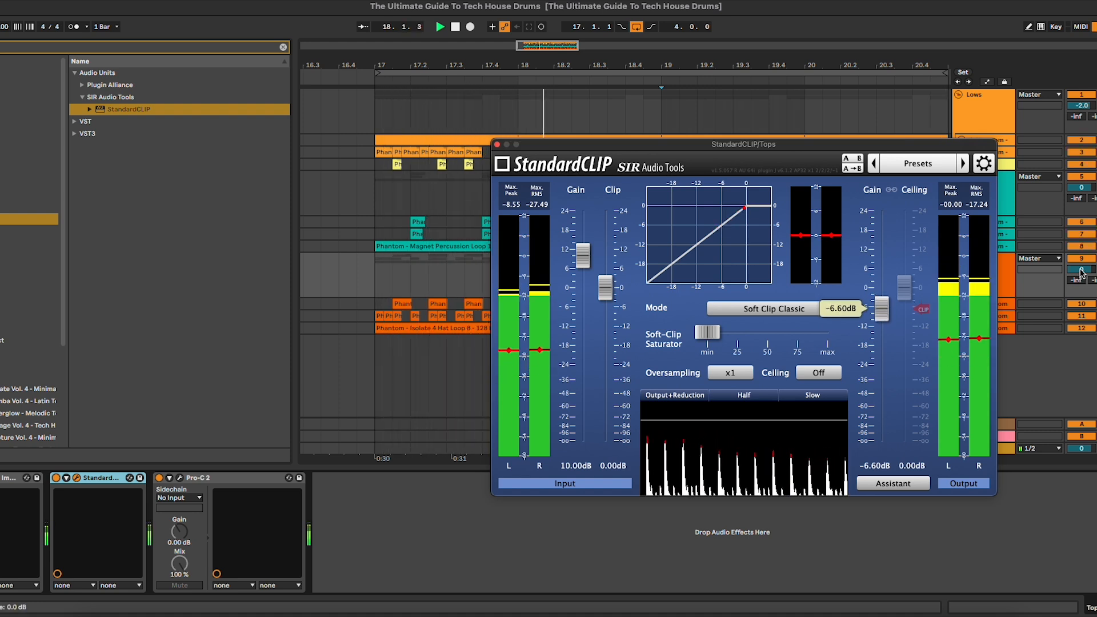
drag(881, 314, 882, 313)
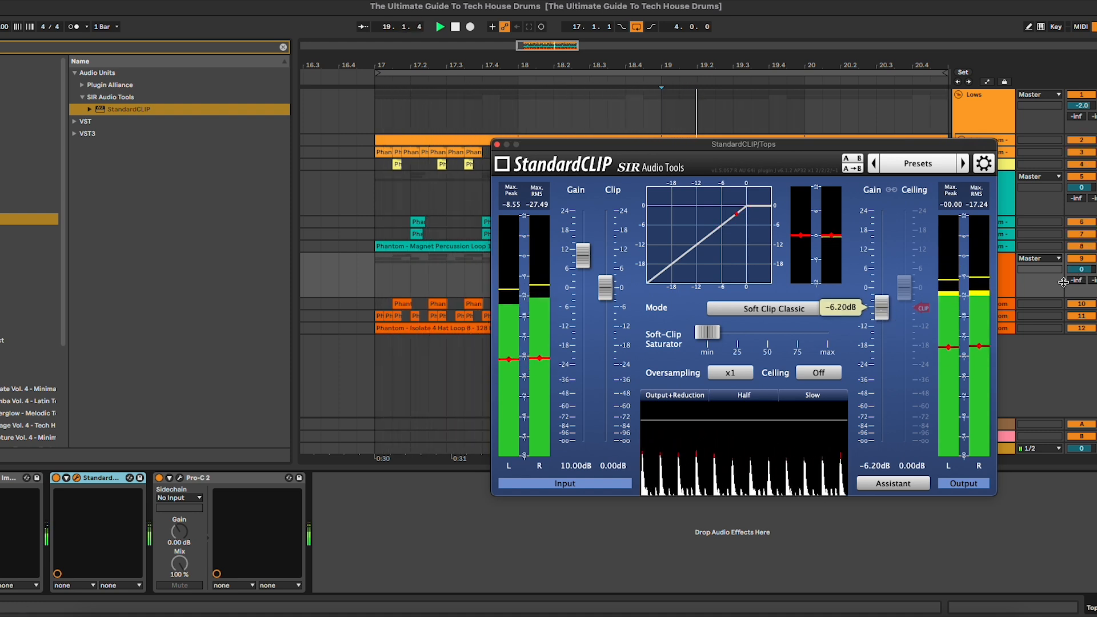
drag(875, 144, 814, 144)
key(space)
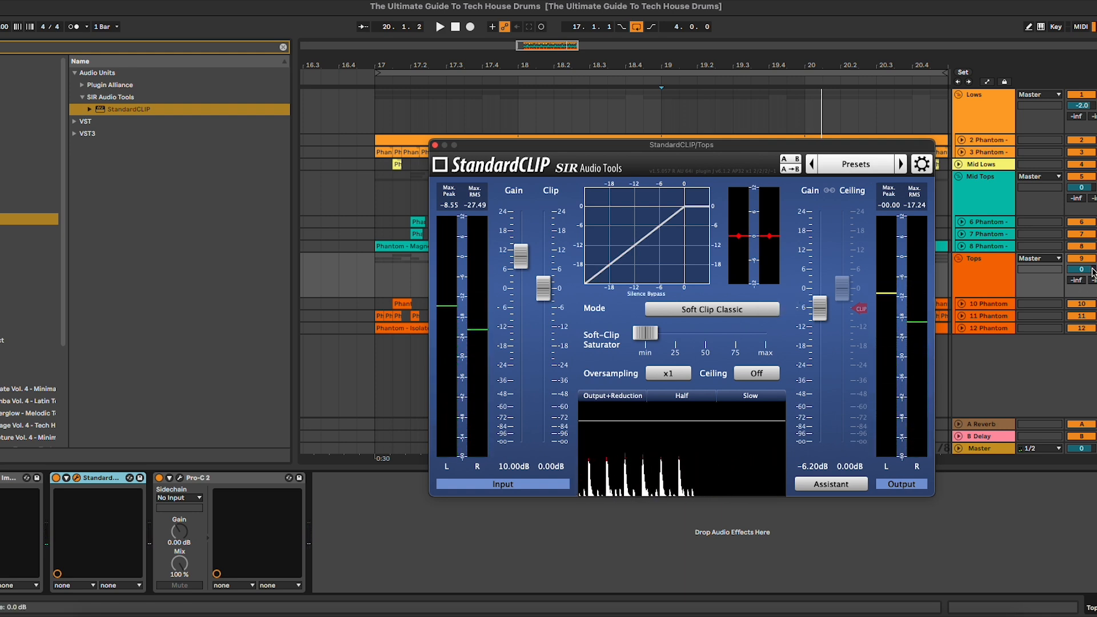
Step: Lower the Tops group's track volume to -1.8 dB and audition the group with StandardCLIP during playback
drag(1093, 273, 1093, 276)
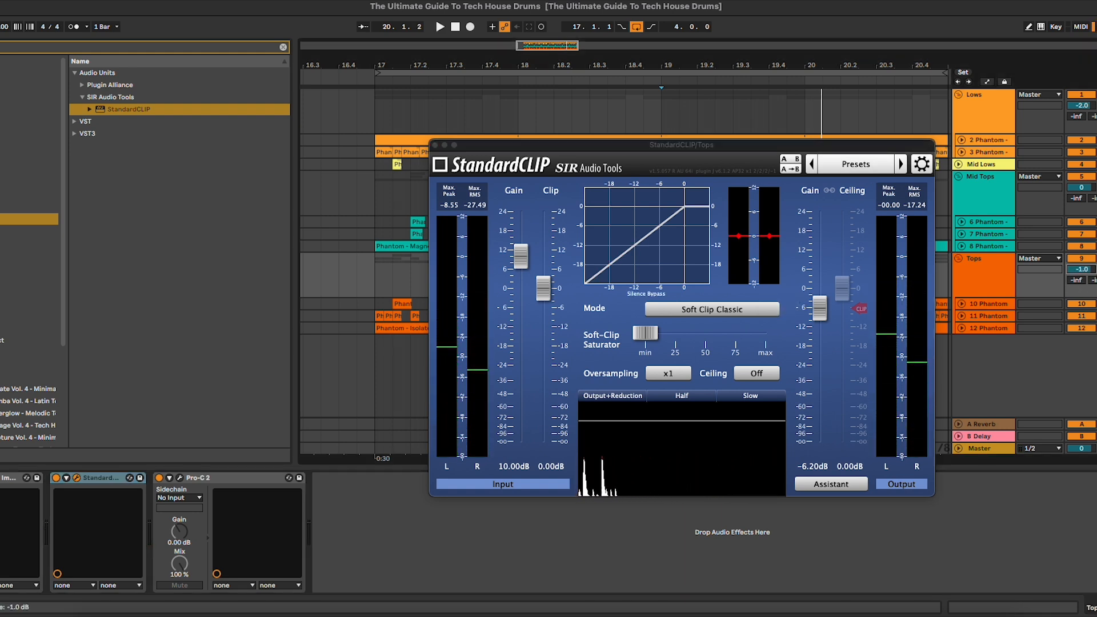
key(space)
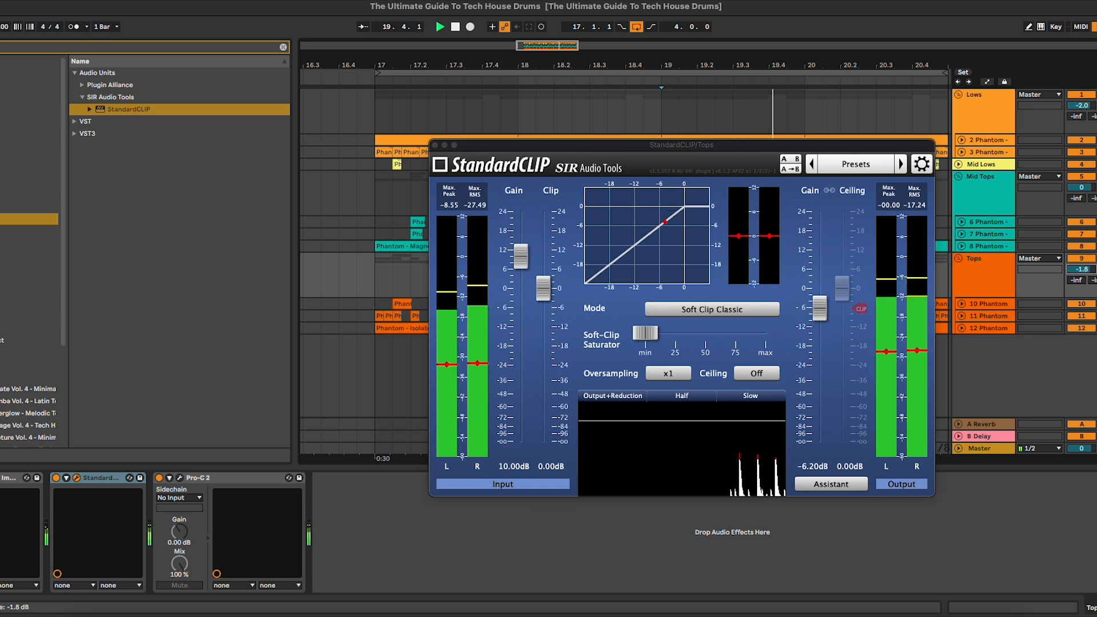
click(60, 479)
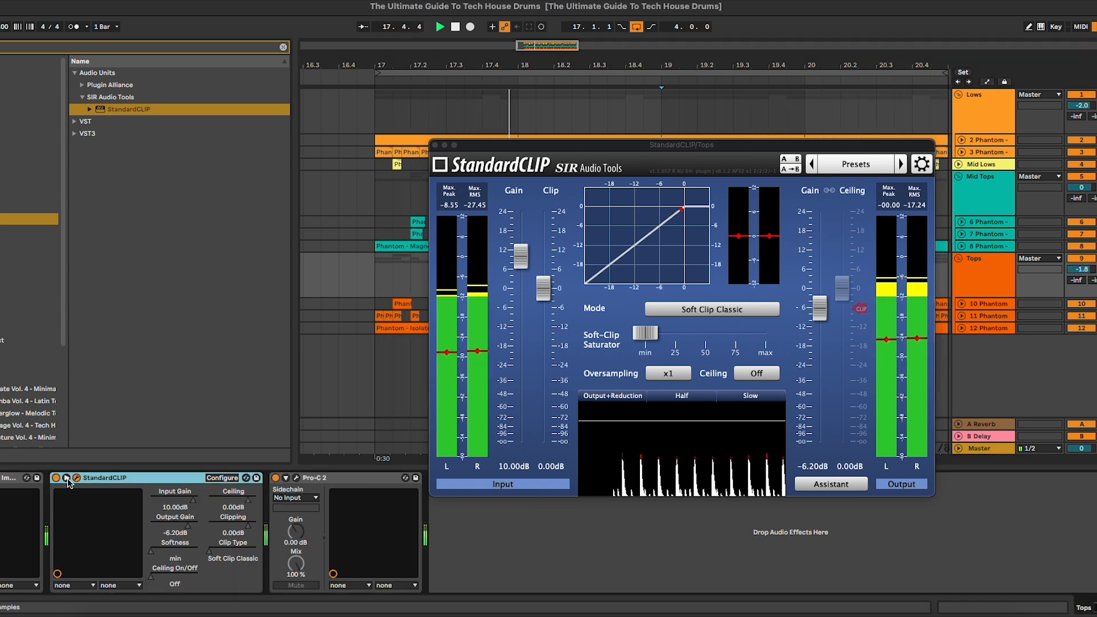
click(67, 478)
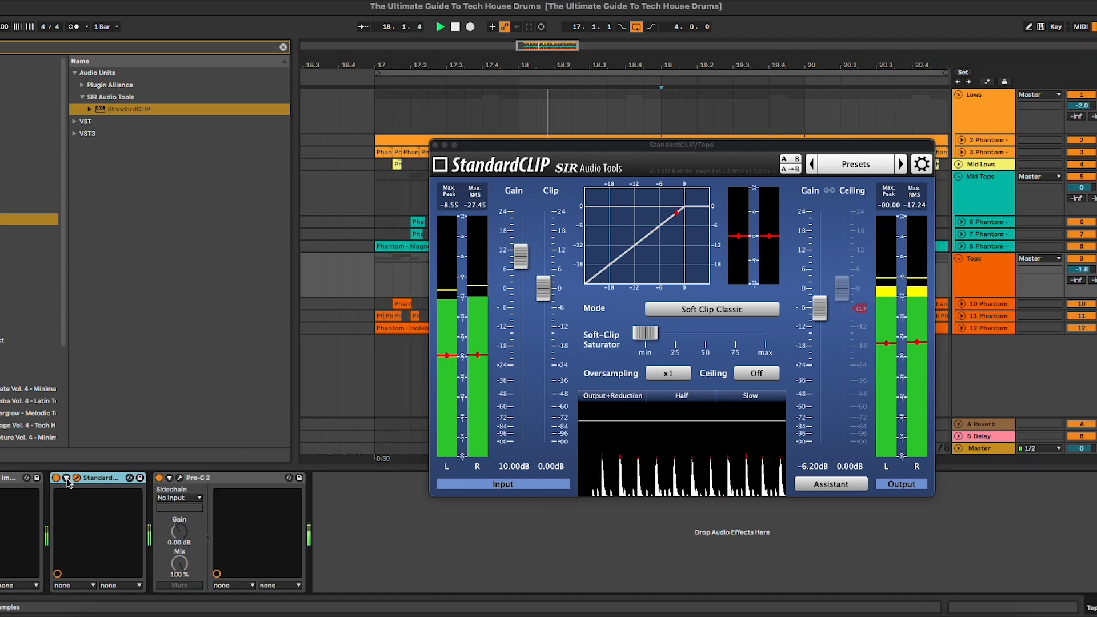
click(818, 311)
key(space)
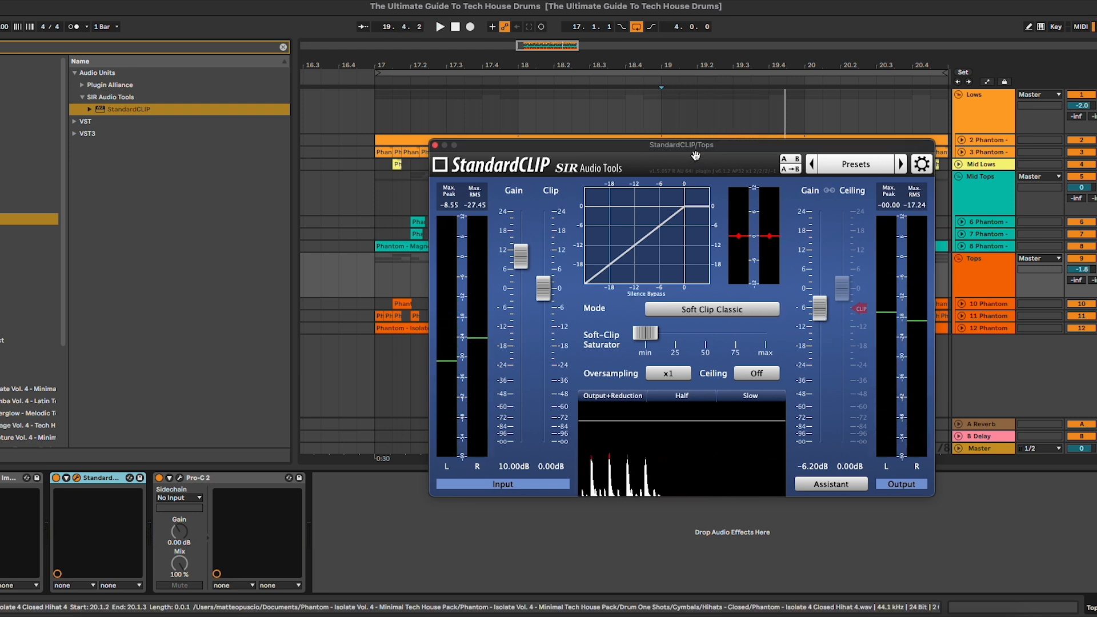
Step: Switch off StandardCLIP and Pro-C 2 on the Tops group, close the clipper's window and reset the group volume to 0 dB
drag(695, 155, 677, 150)
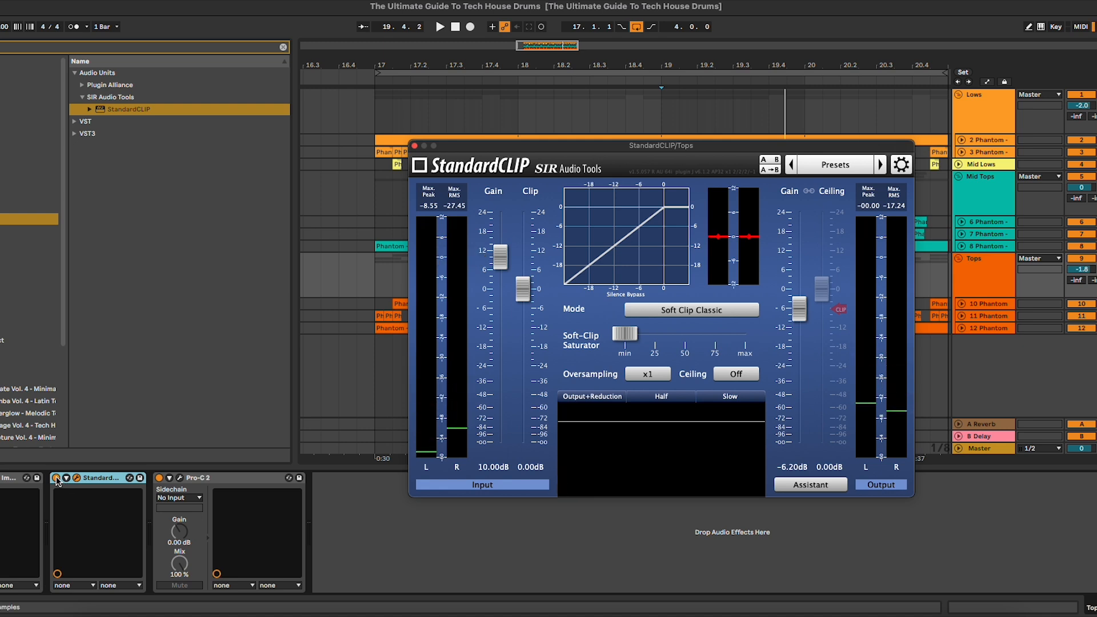
click(115, 483)
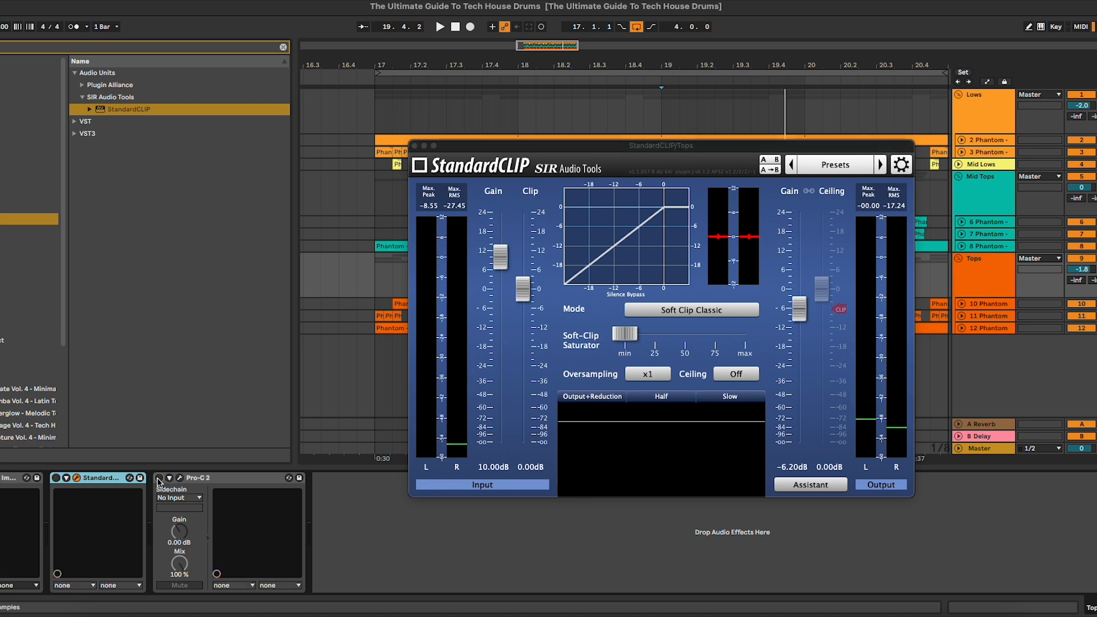
click(415, 146)
scroll(538, 282, right, 2)
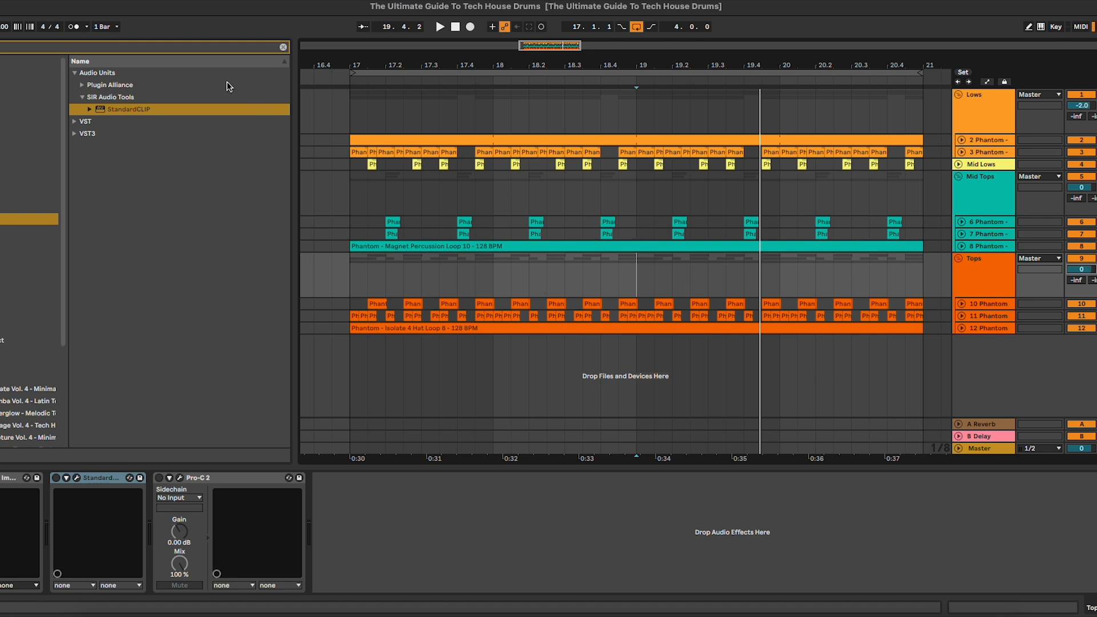
Step: Clear the browser search, add a Saturator from Drive & Color to the Tops group, and play the loop
click(284, 48)
click(34, 183)
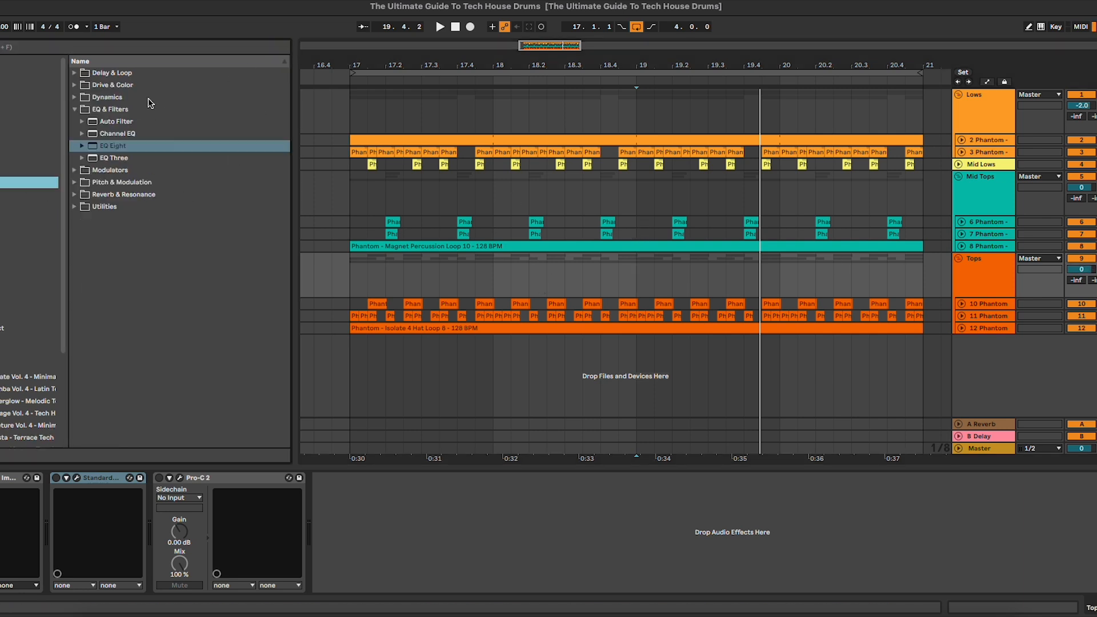
click(144, 98)
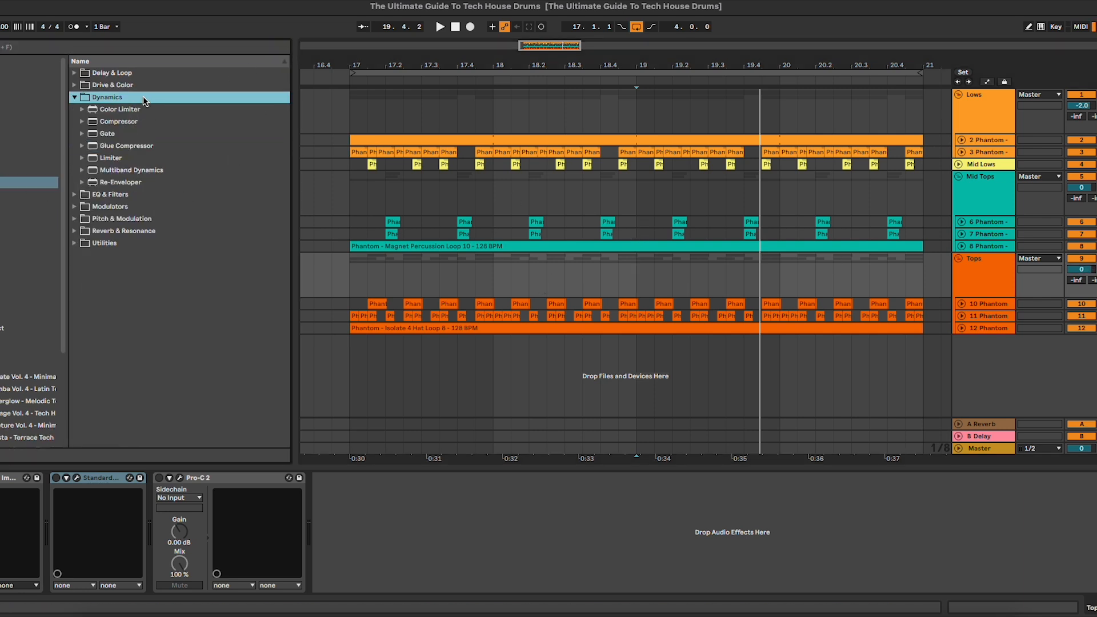
click(113, 84)
double_click(115, 194)
key(space)
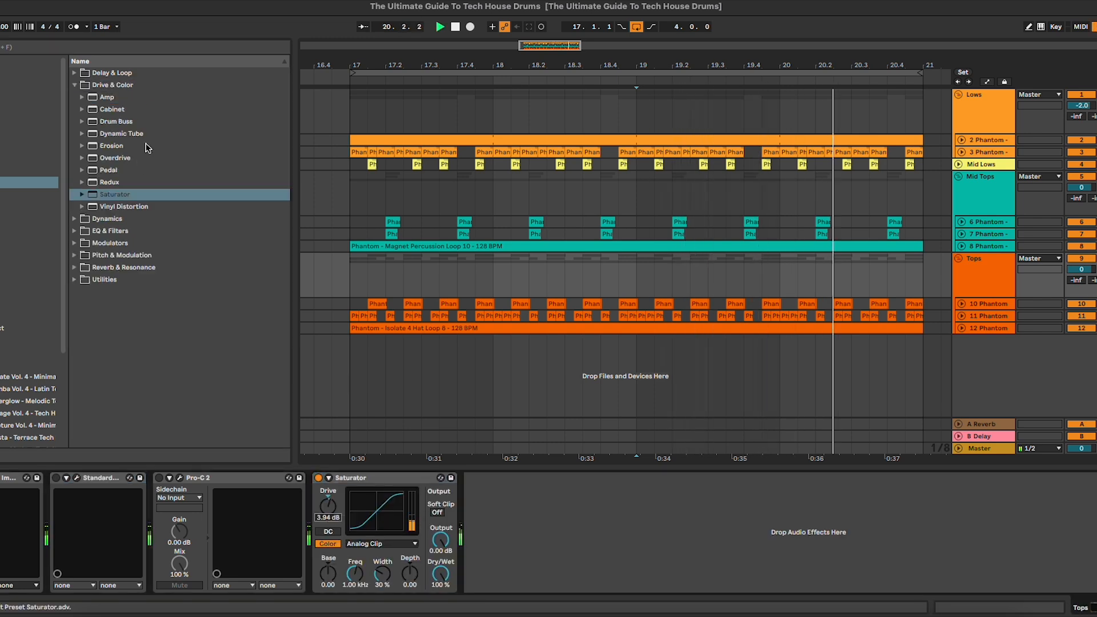
Step: Add a Compressor from the Dynamics effects after the Saturator on the Tops group and audition it
click(124, 86)
click(128, 98)
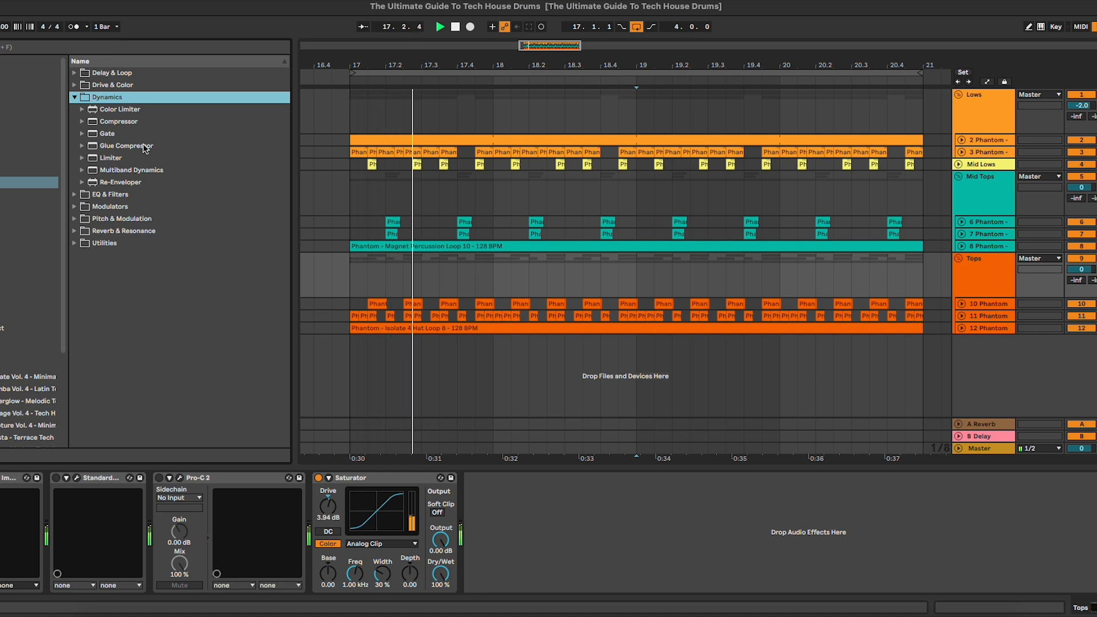
drag(142, 127, 606, 503)
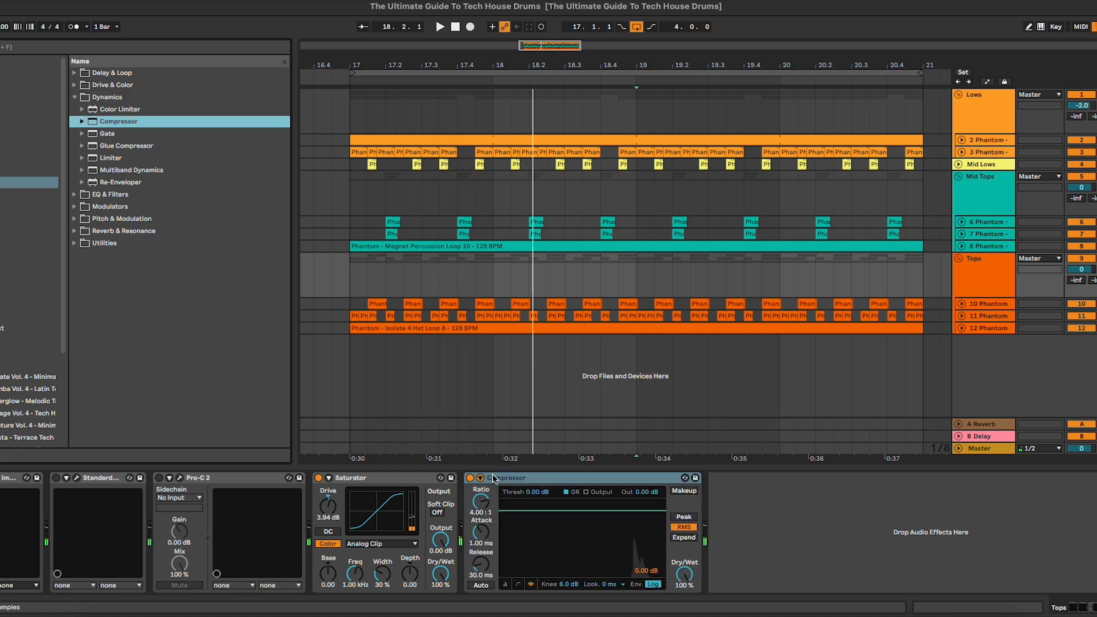
key(space)
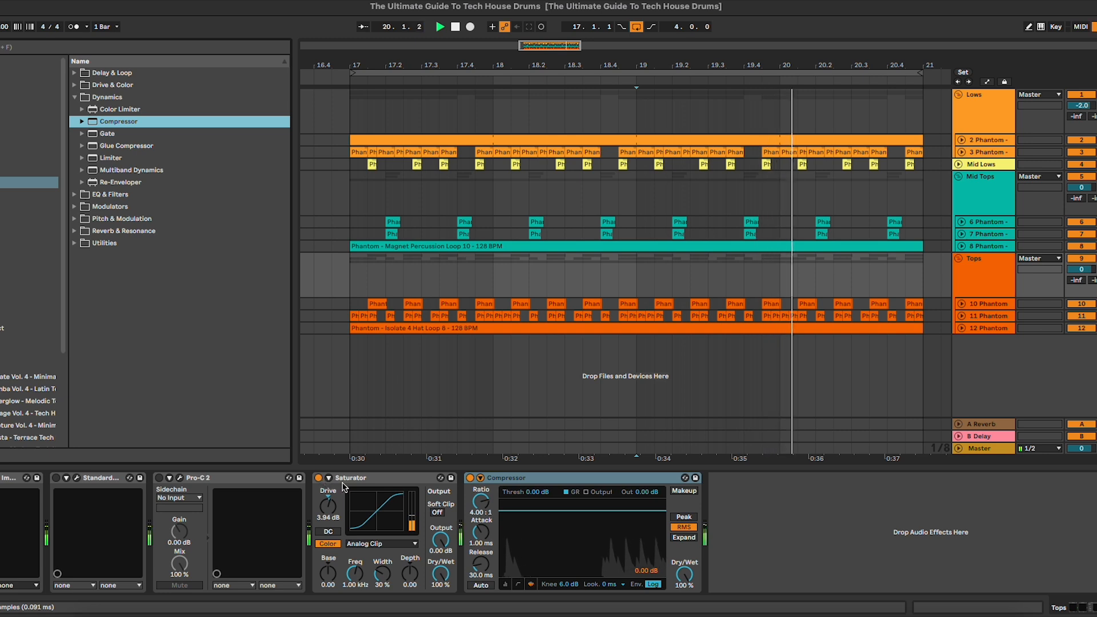
Step: Set the Compressor's attack to 17.9 ms, release to 24.8 ms and threshold to -21.0 dB
click(635, 483)
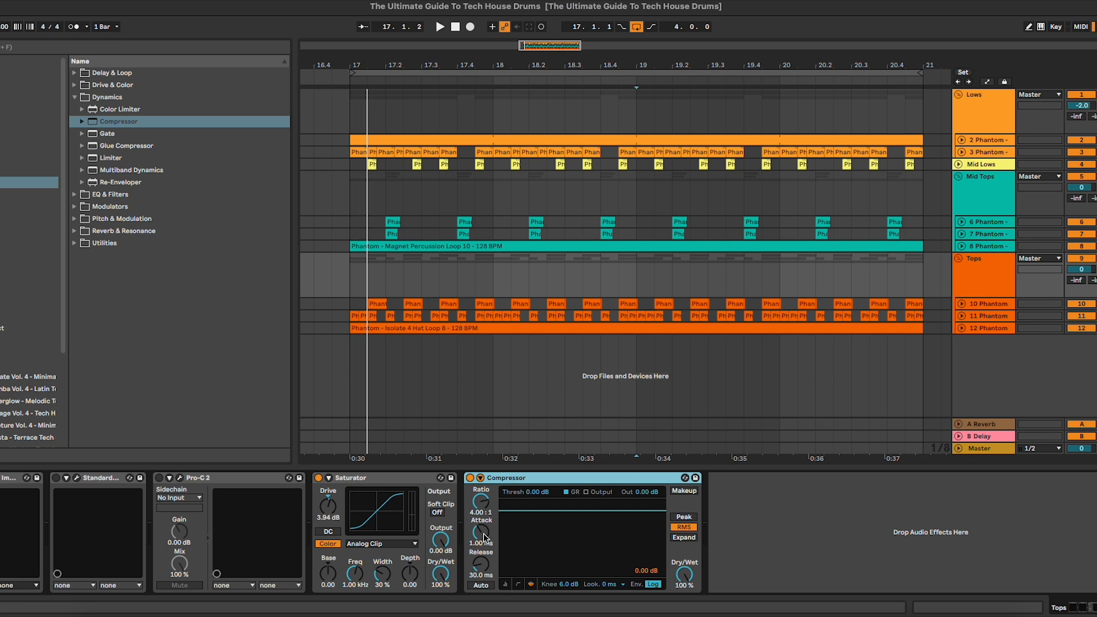
drag(483, 539, 483, 528)
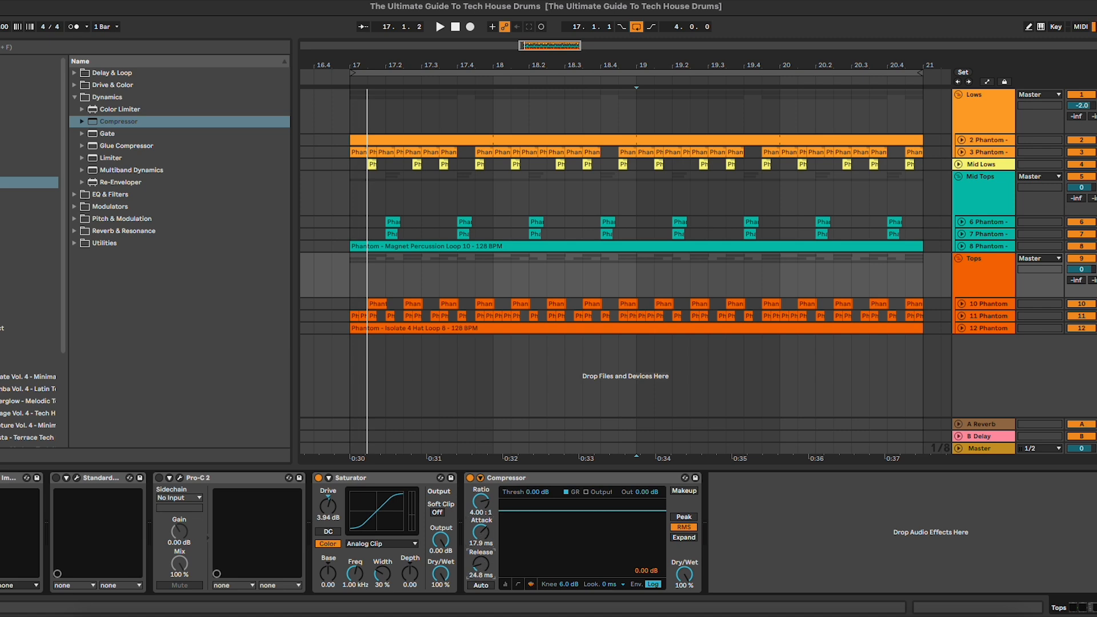
drag(532, 495, 532, 533)
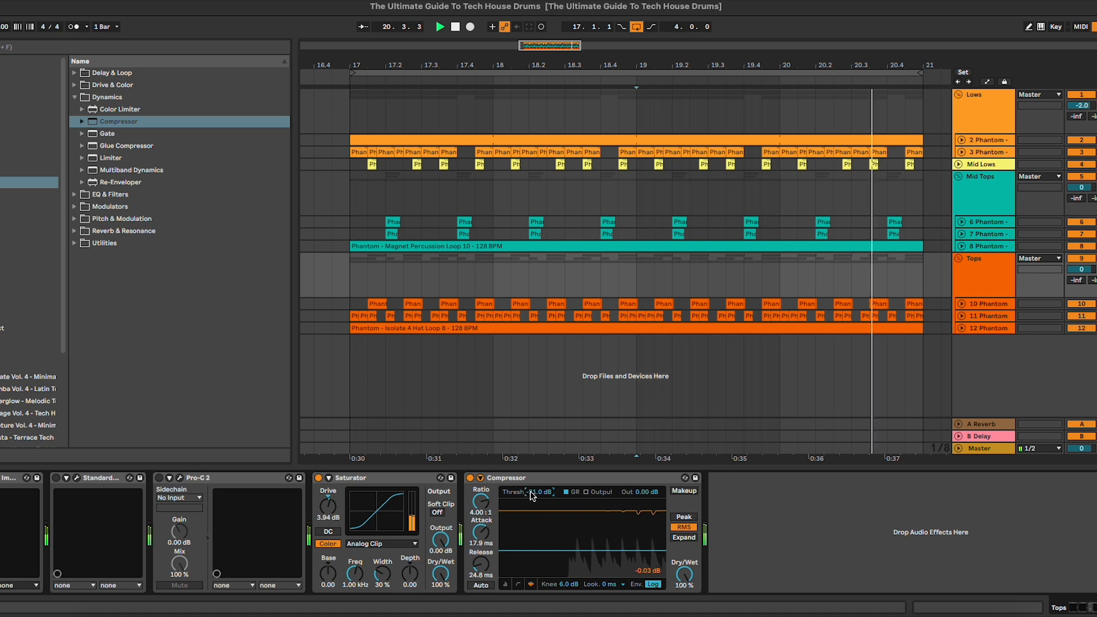
Step: Group the Saturator and Compressor on the Tops group into one Audio Effect Rack
click(474, 477)
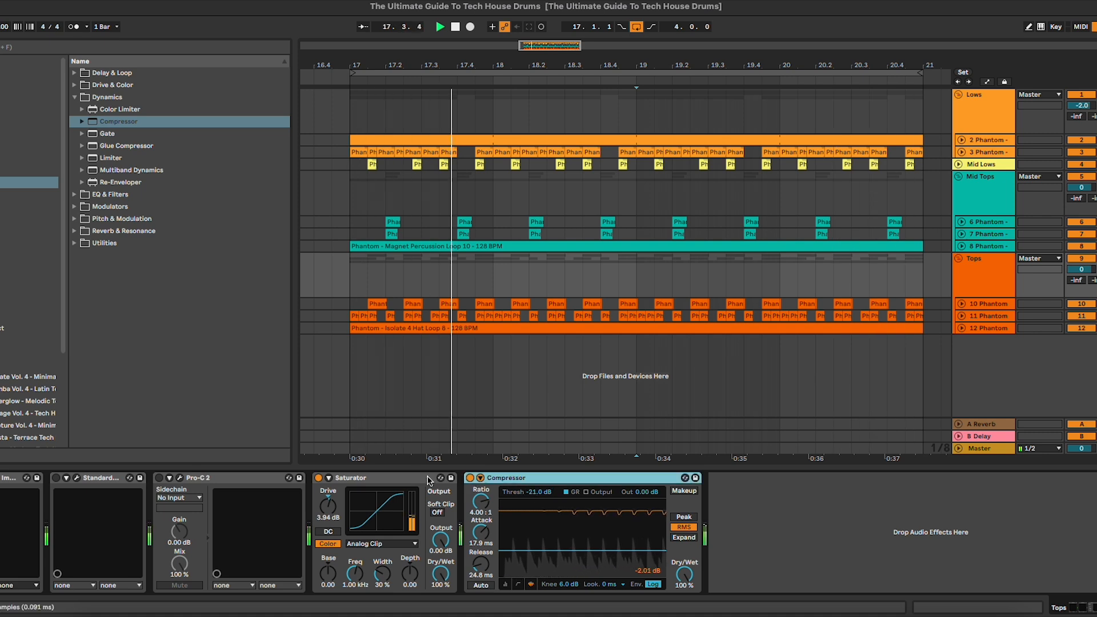
shift+click(322, 478)
key(ctrl+g)
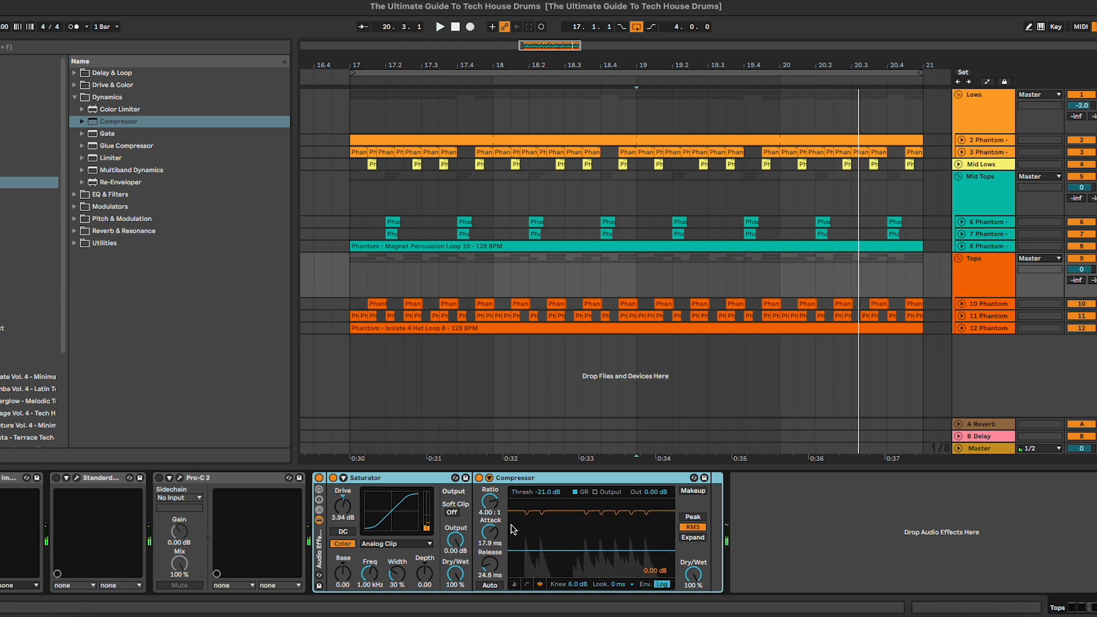
Step: Set the Compressor's attack to 0.02 ms, release to 863 ms, output to 1.12 dB and threshold to -23.8 dB while auditioning
drag(550, 495, 544, 496)
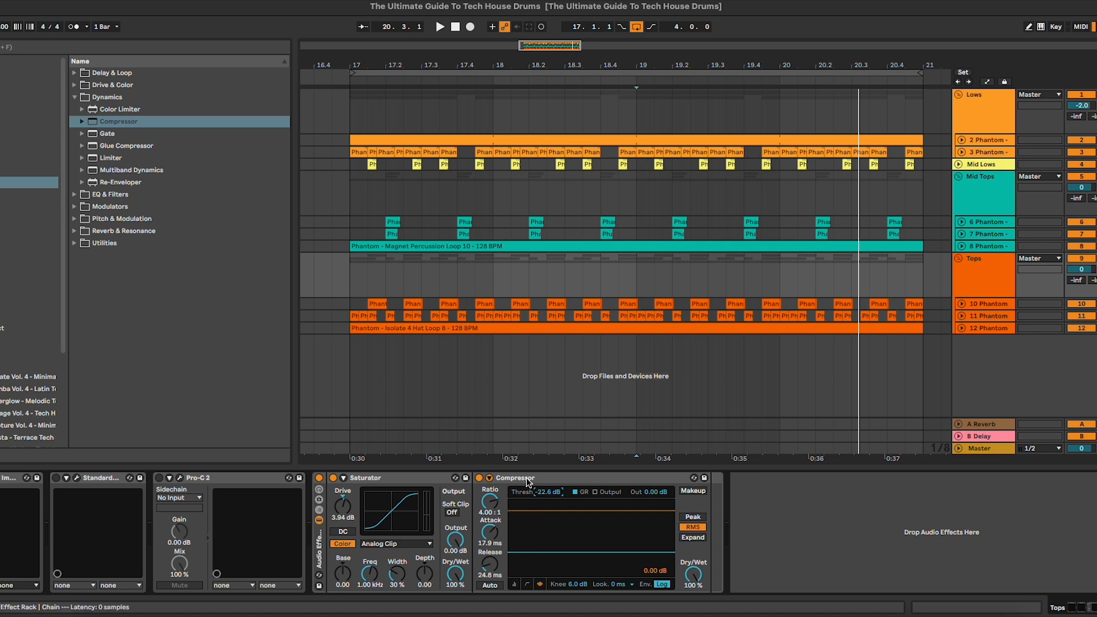
mouse_move(489, 531)
mouse_down()
mouse_move(490, 572)
mouse_move(489, 546)
mouse_up()
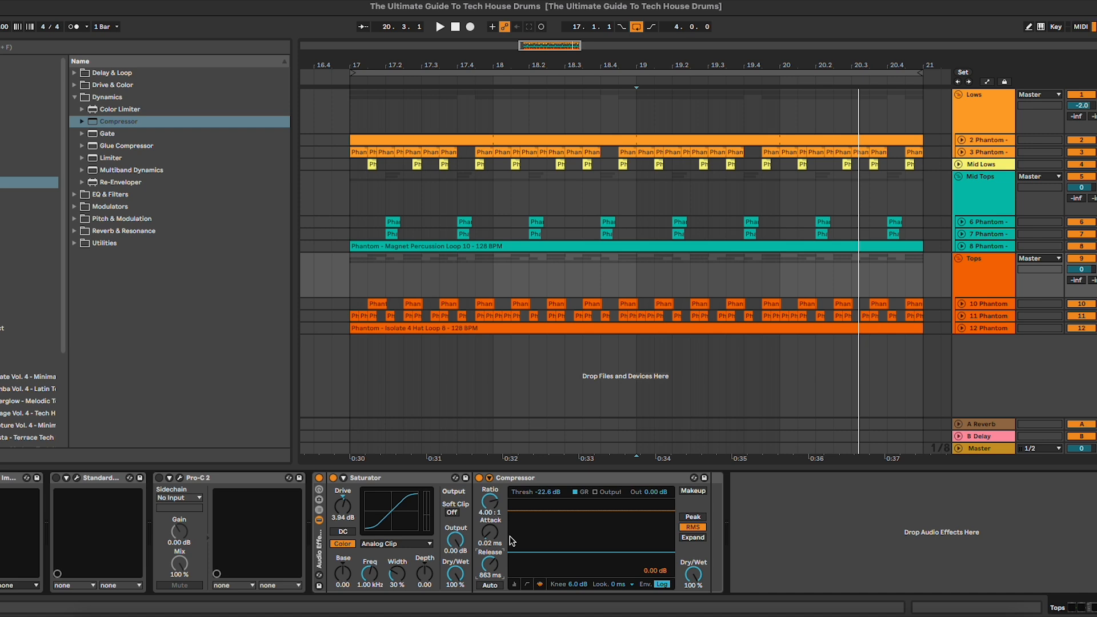
key(space)
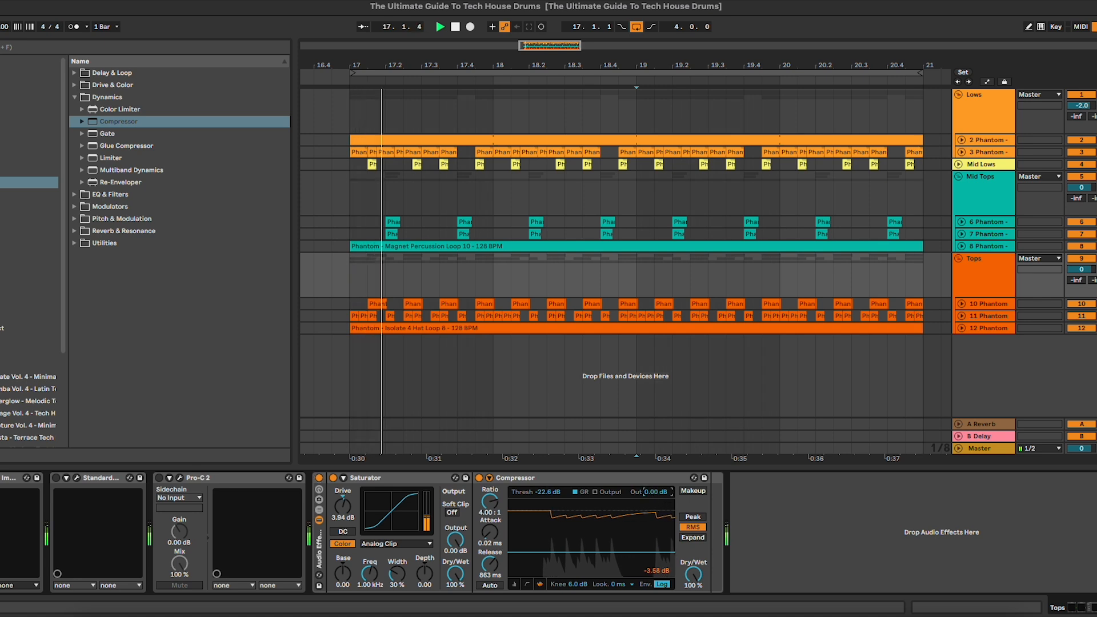
drag(652, 496, 652, 489)
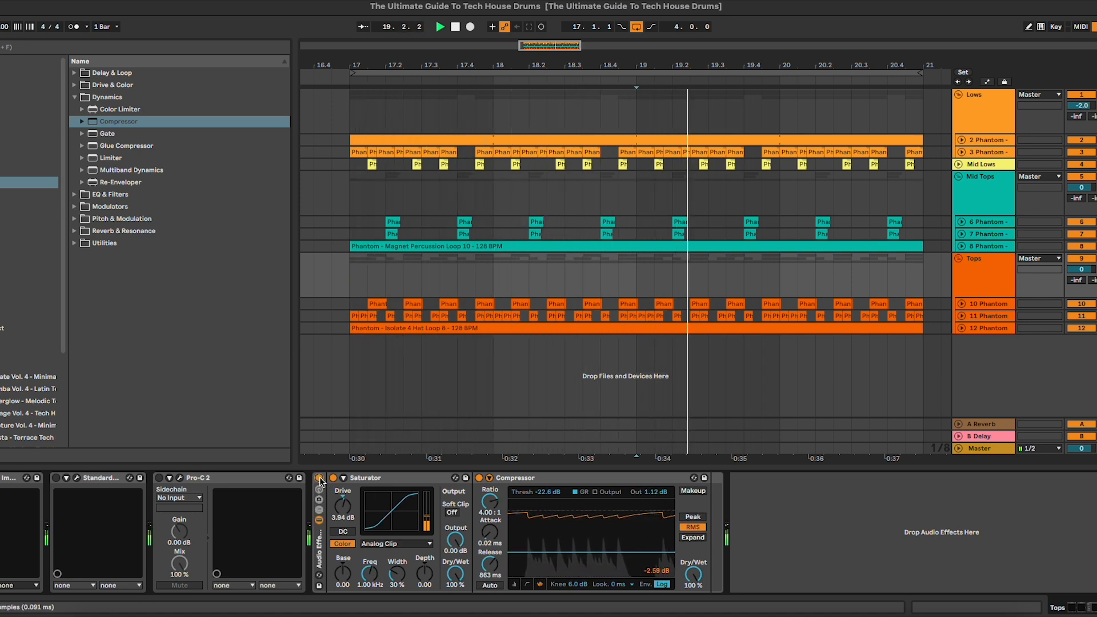
drag(550, 492, 551, 499)
key(space)
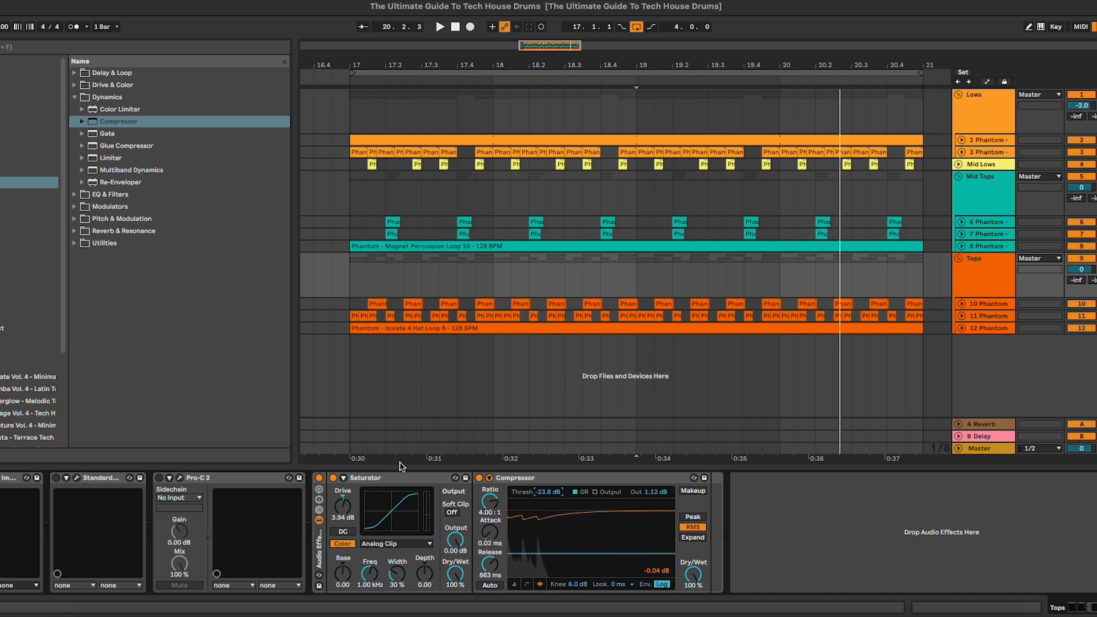
Step: Select the Isolate 4 Hat Loop 6 track, close its Ozone Imager 2 window, and hide the device view and browser
click(670, 410)
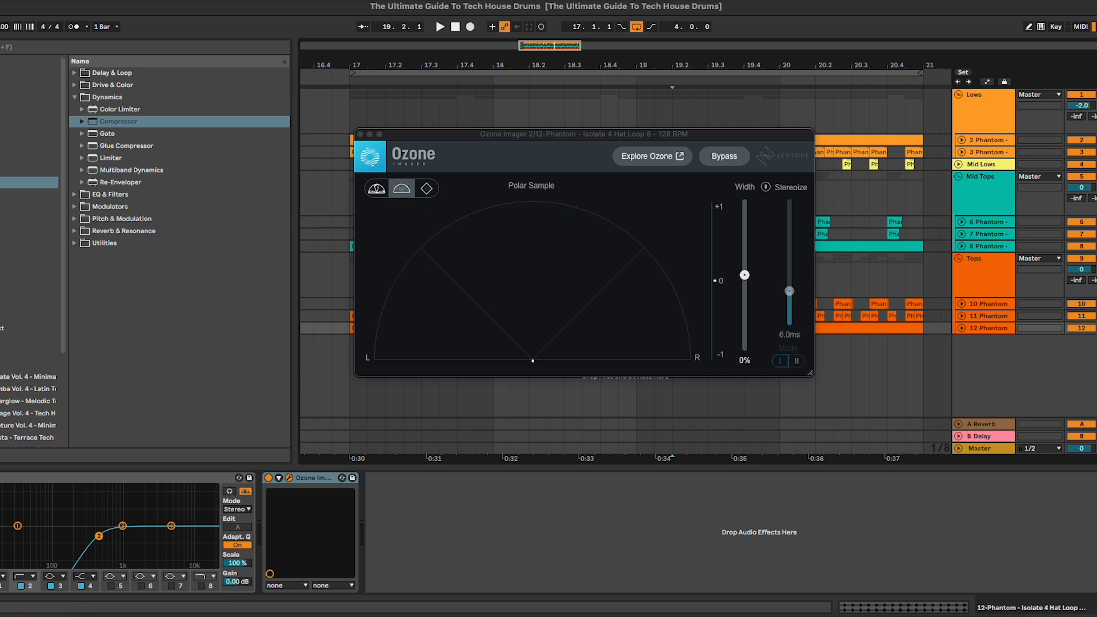
click(1095, 608)
click(361, 135)
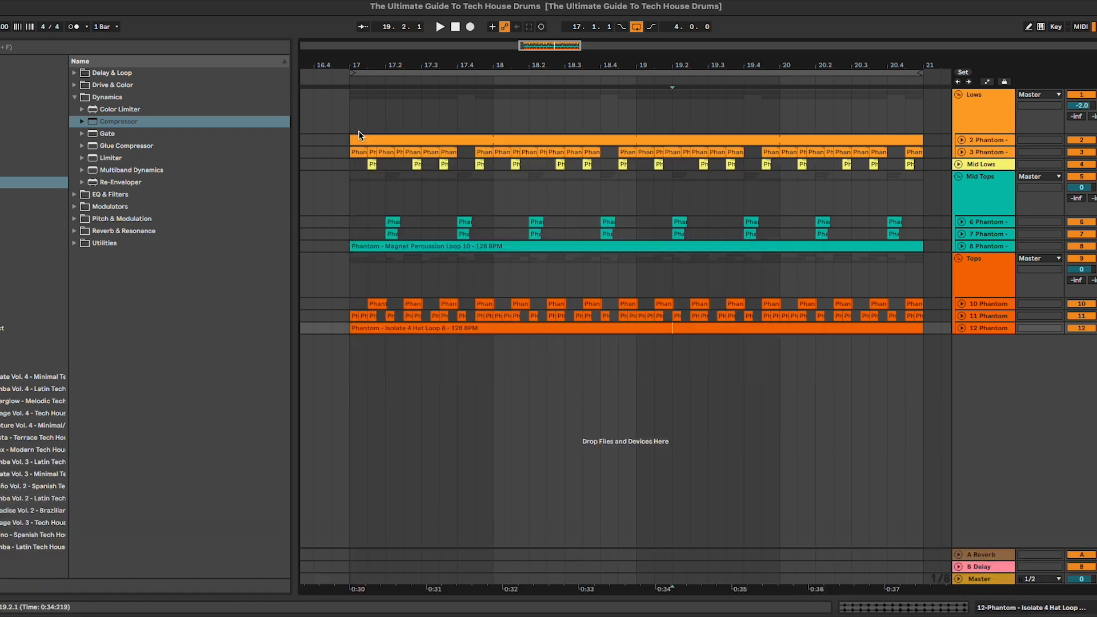
key(ctrl+alt+b)
scroll(410, 186, left, 5)
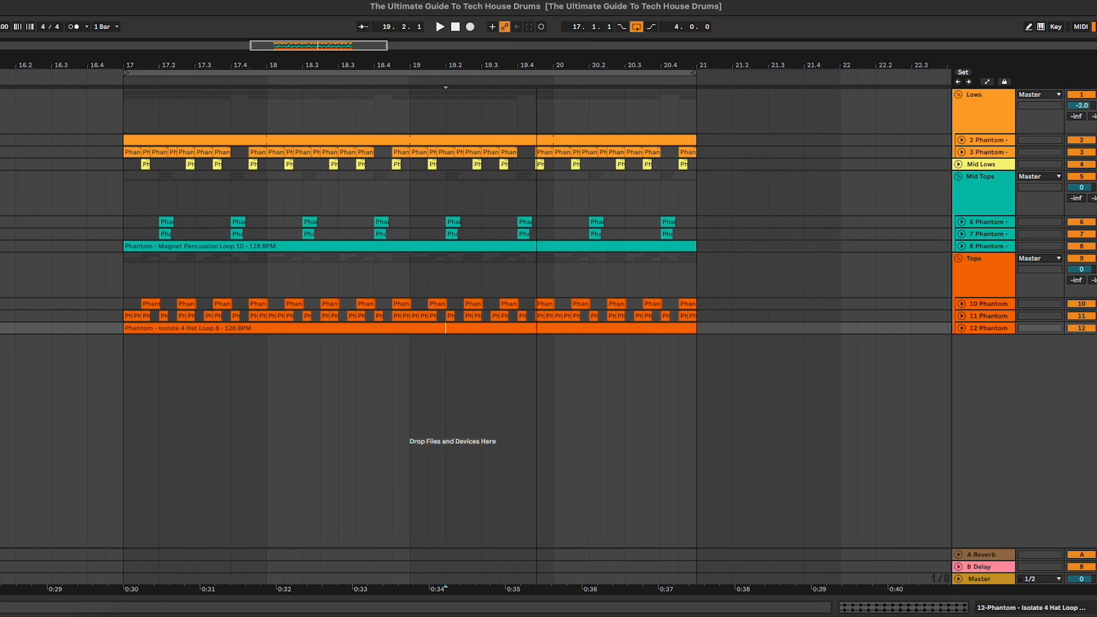